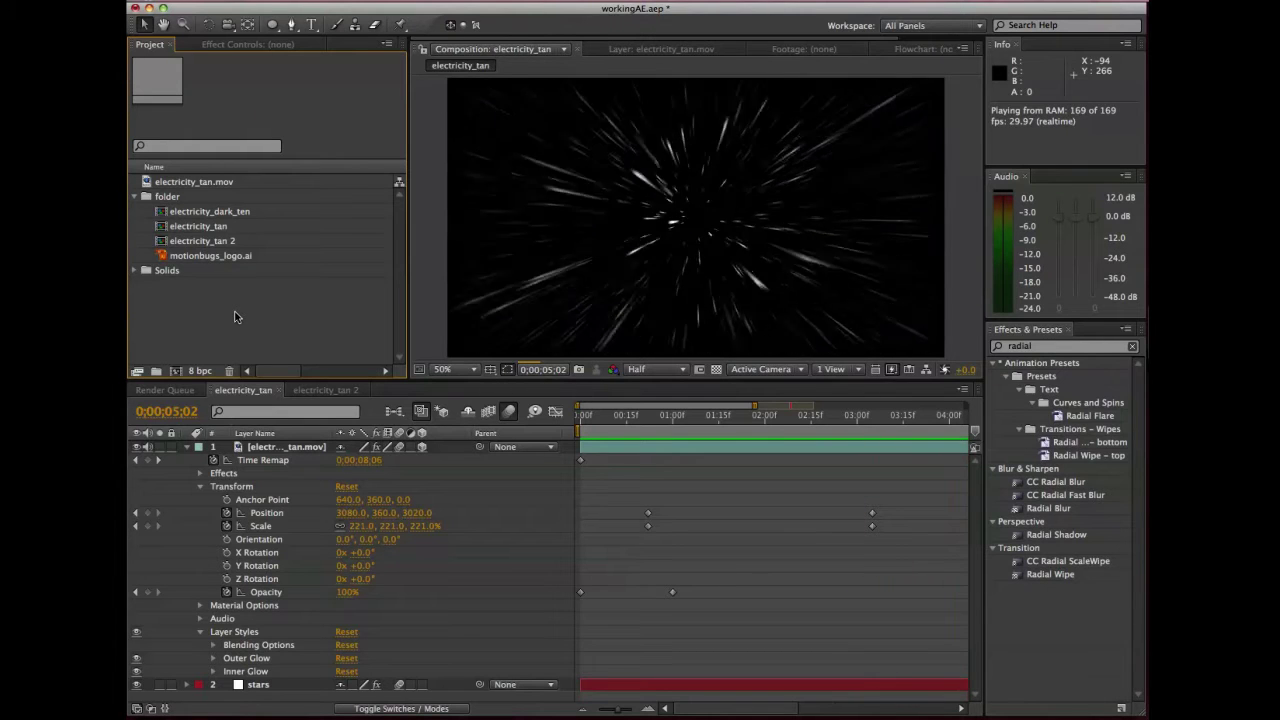
Play back the existing electricity_tan composition to review its opening animation.
key("space")
left_click_drag(645, 414, 684, 495)
key("space")
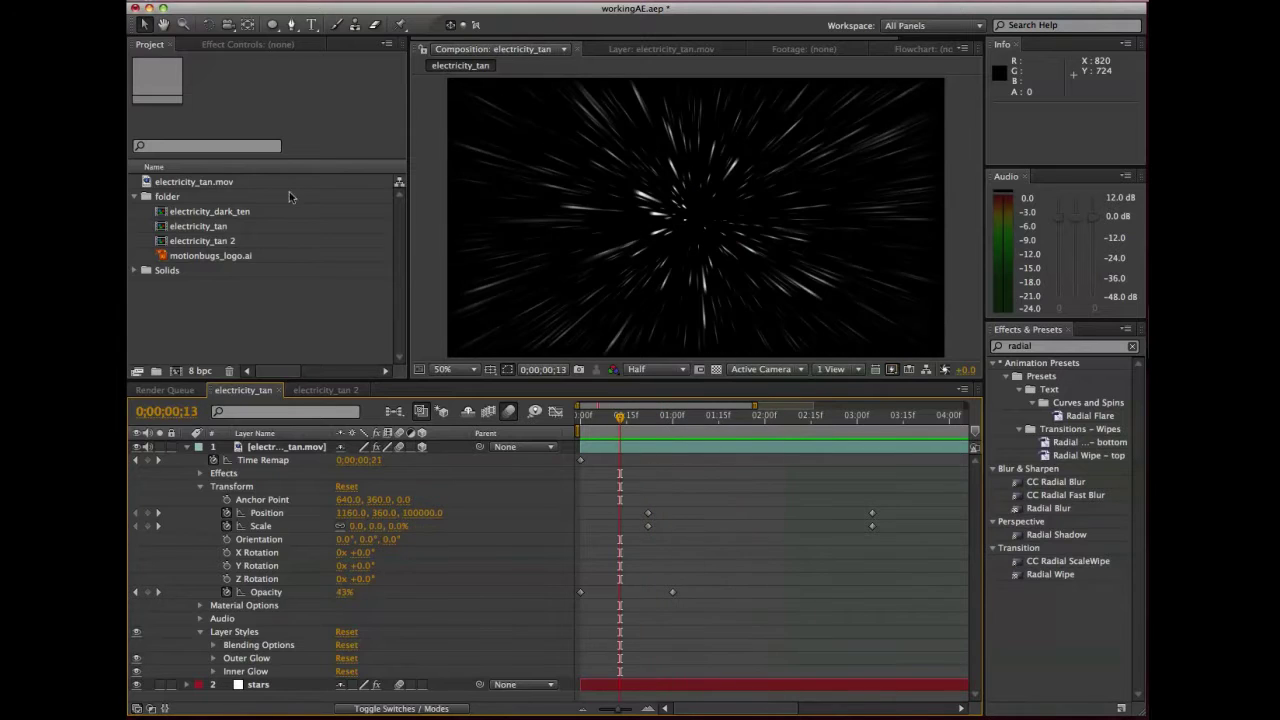
Create a new composition from the electricity_tan.mov footage, keeping the current time at its first frame.
left_click(160, 286)
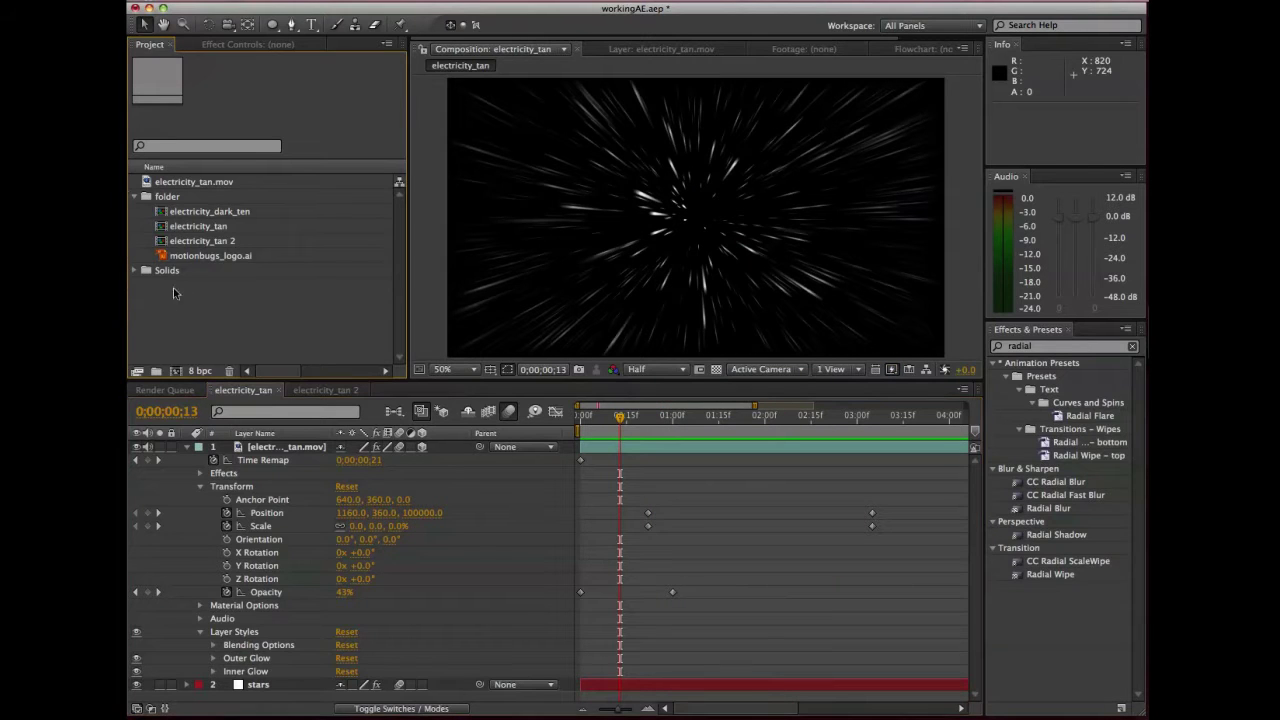
left_click(172, 184)
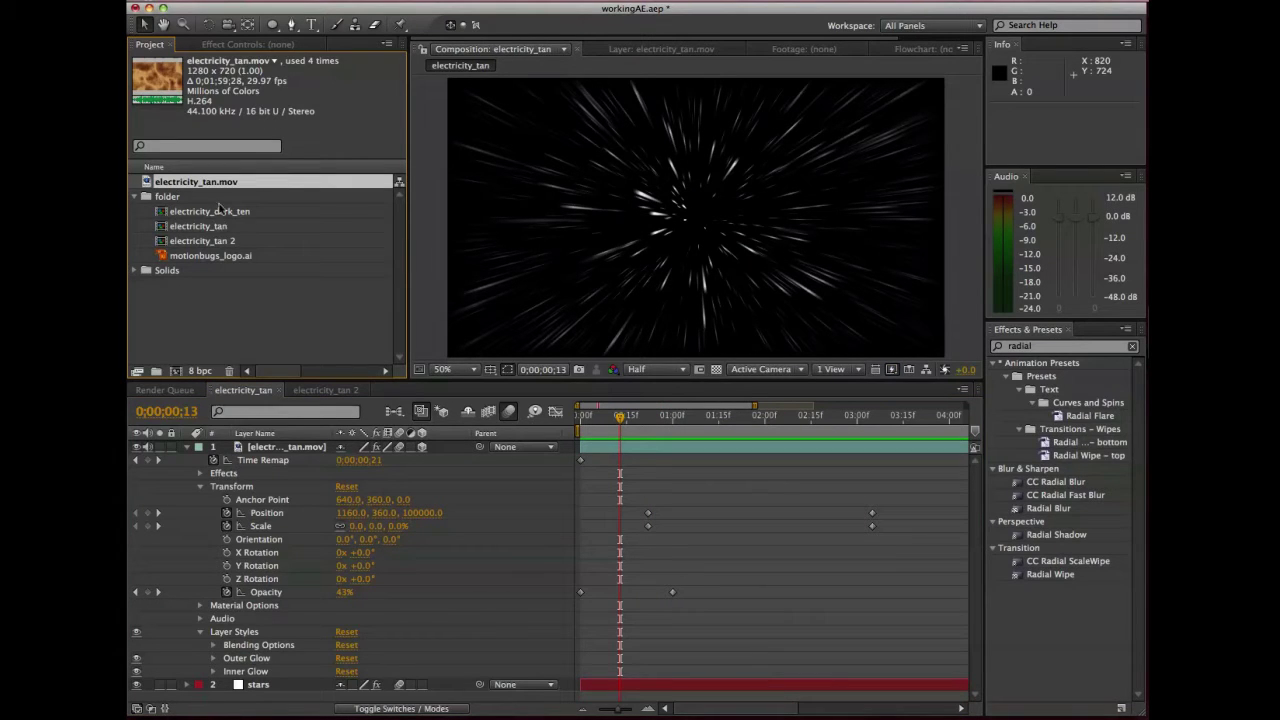
left_click(176, 372)
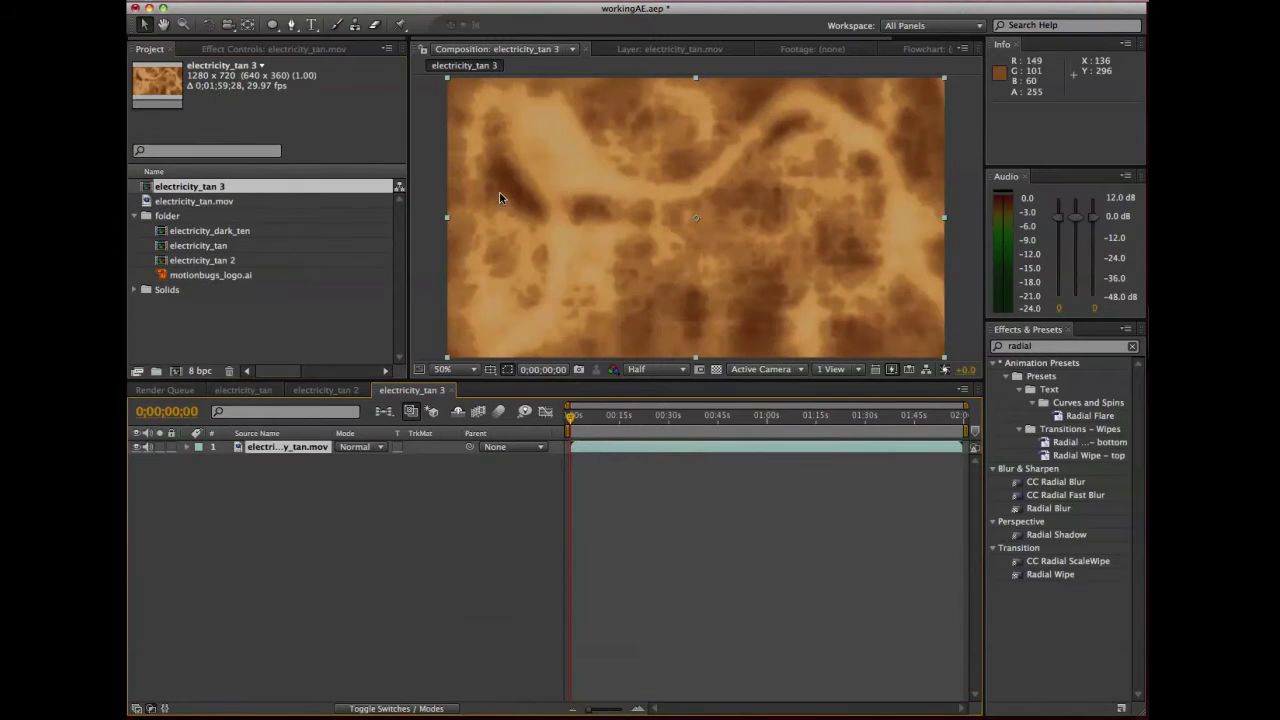
left_click(252, 505)
mouse_move(577, 424)
left_mouse_down()
mouse_move(644, 417)
mouse_move(566, 417)
left_mouse_up()
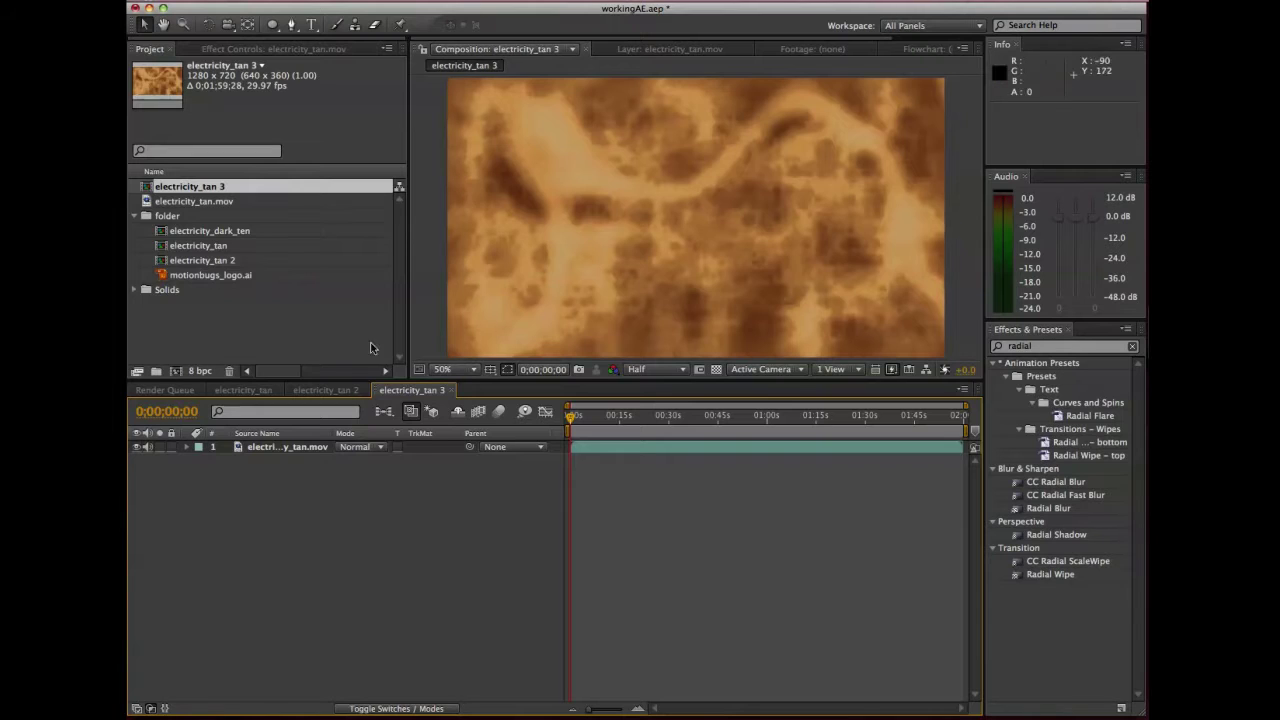
Find the CC Sphere effect by searching for "sphere" and apply it to the electricity_tan.mov layer.
left_click(287, 447)
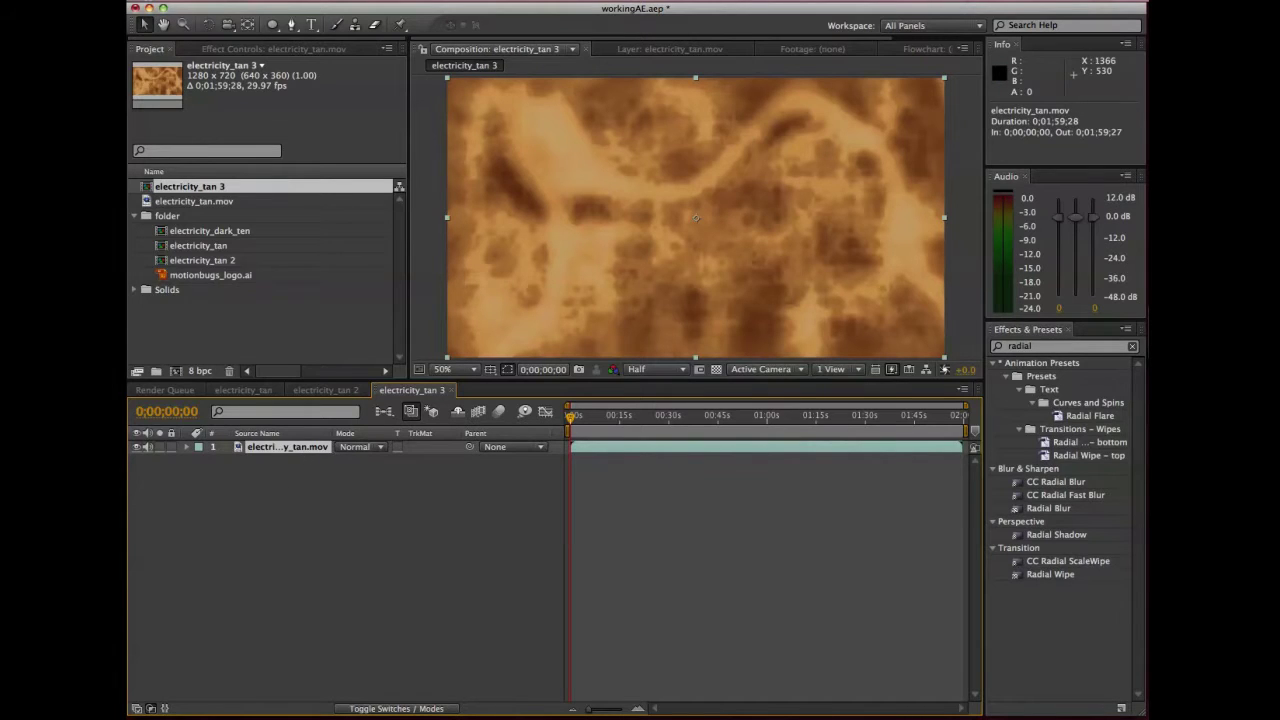
left_click(1019, 345)
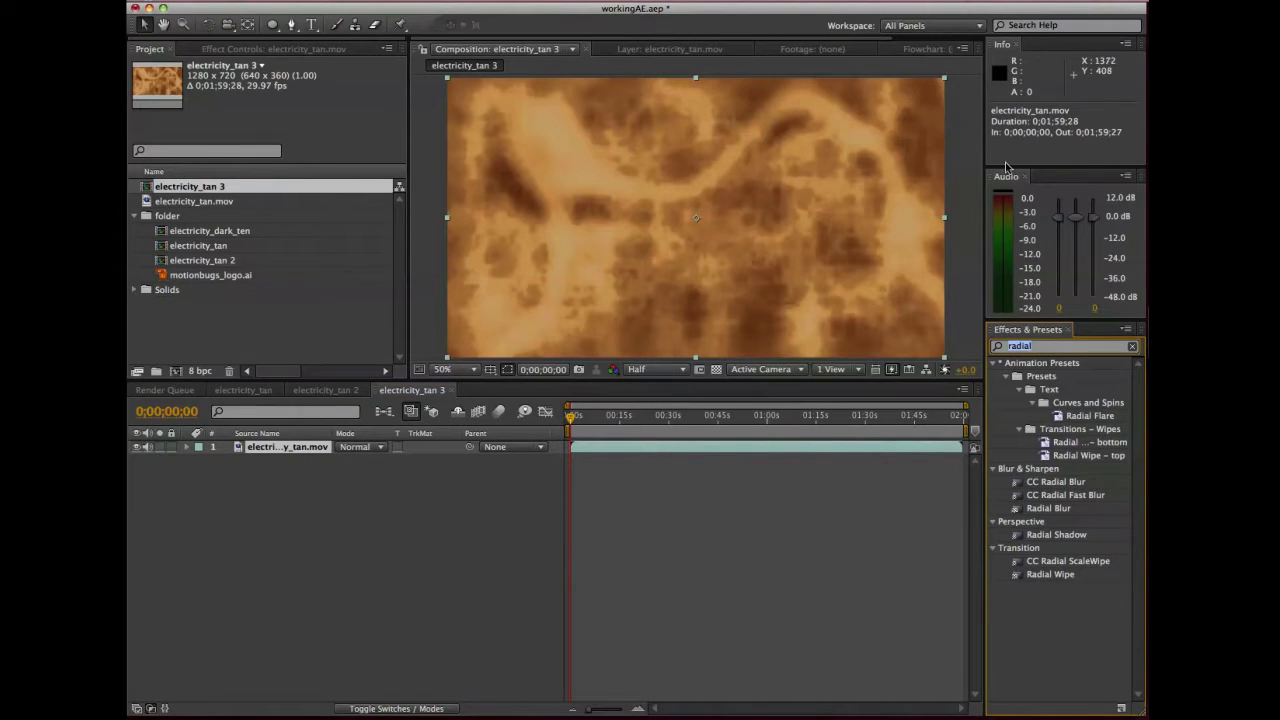
type("sphe")
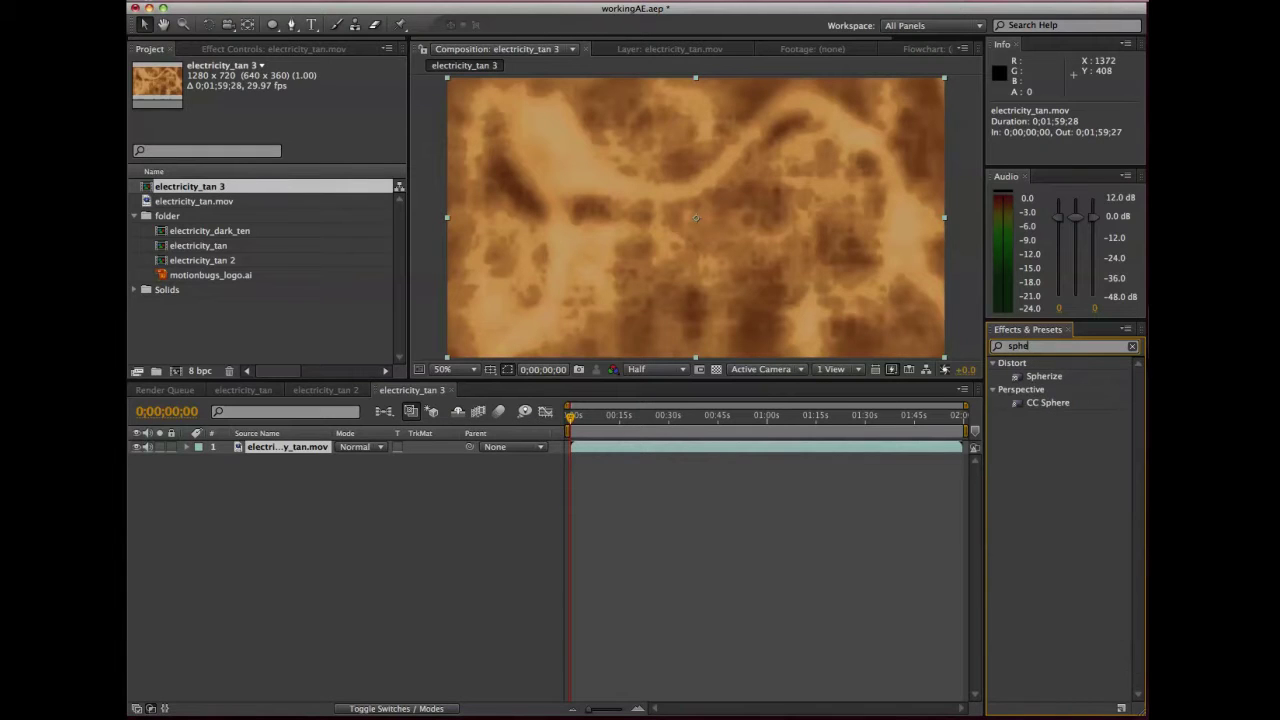
type("re")
left_click_drag(1048, 378, 282, 449)
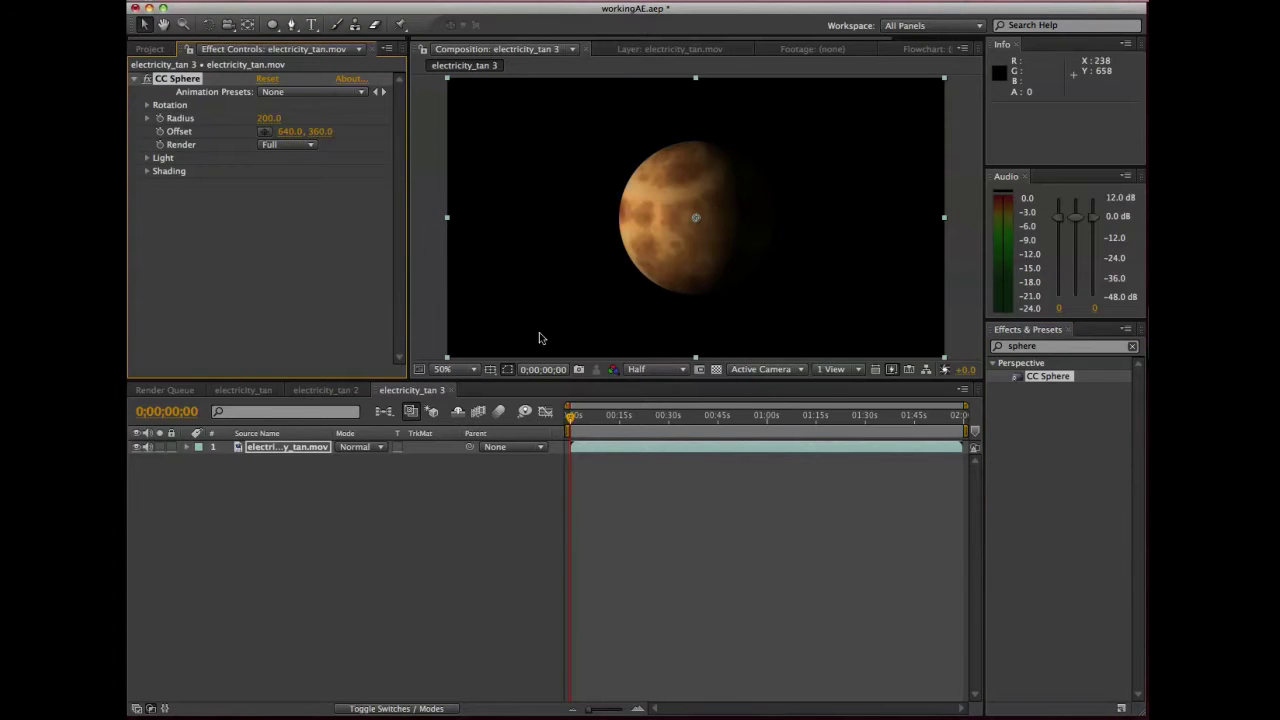
Set the CC Sphere shading to Ambient 26 and Specular 27.
left_click(147, 172)
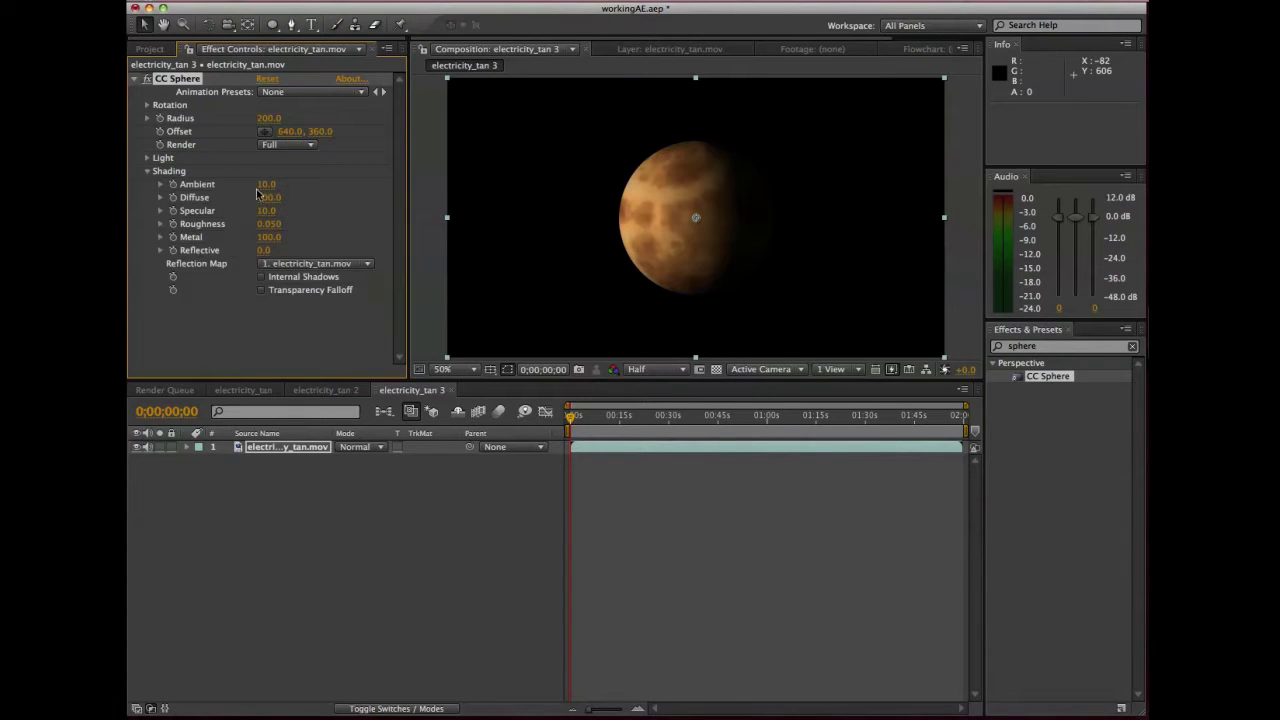
left_click_drag(265, 189, 286, 187)
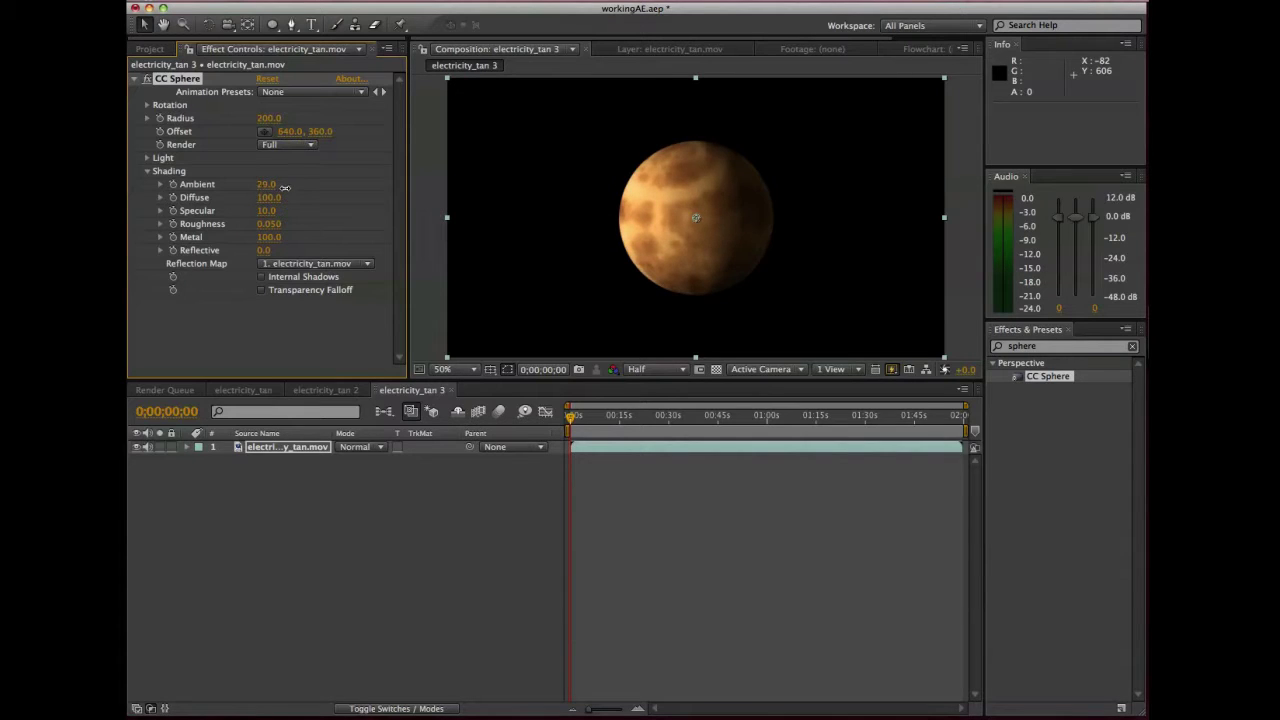
left_click(281, 497)
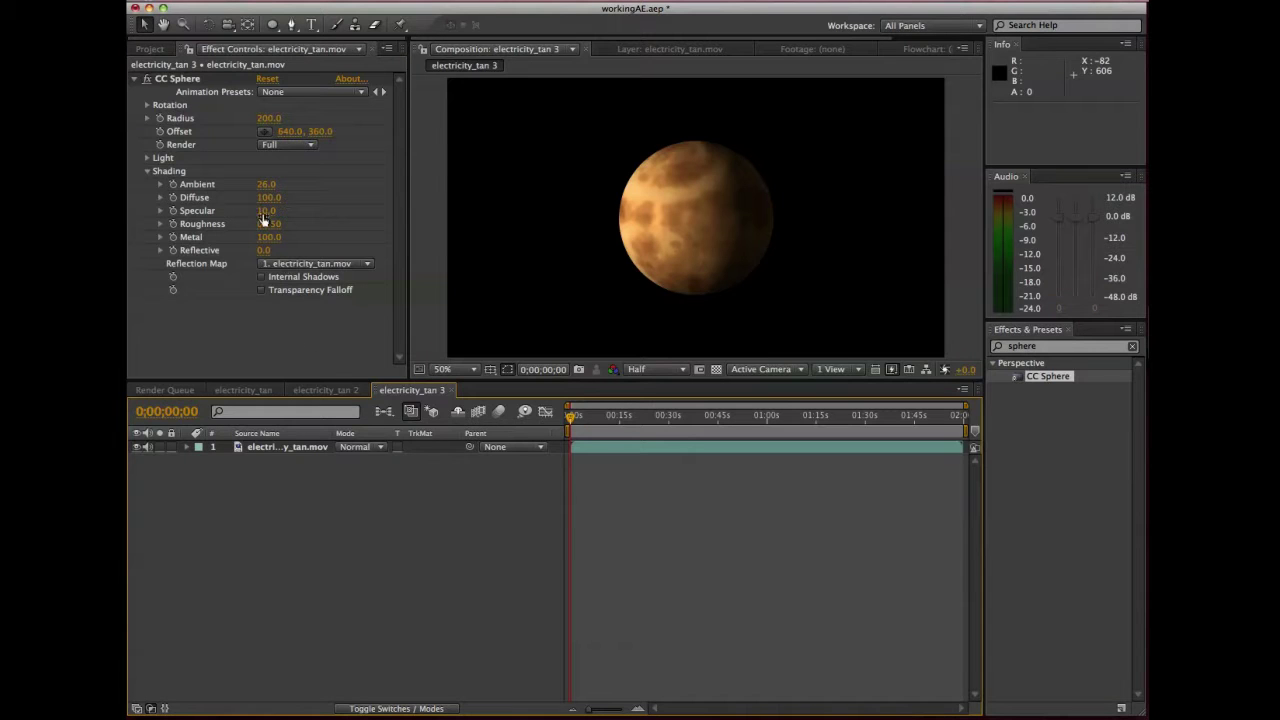
left_click_drag(265, 211, 354, 228)
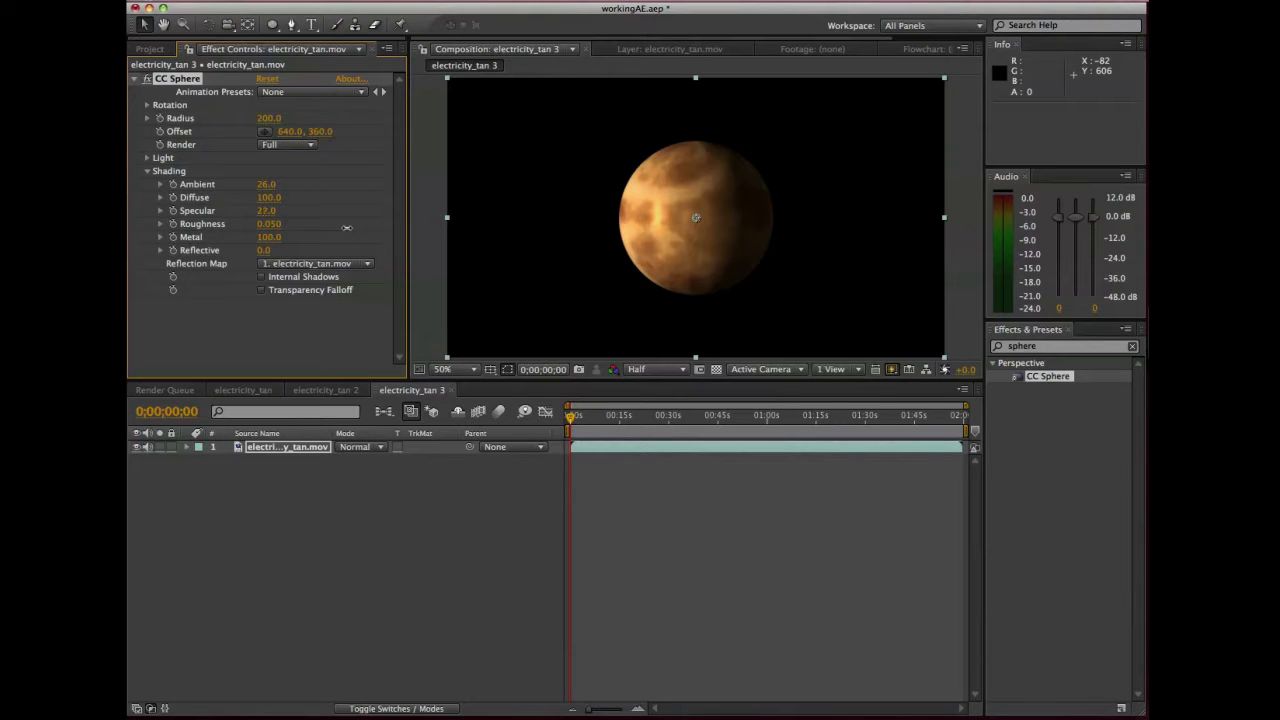
left_click(258, 339)
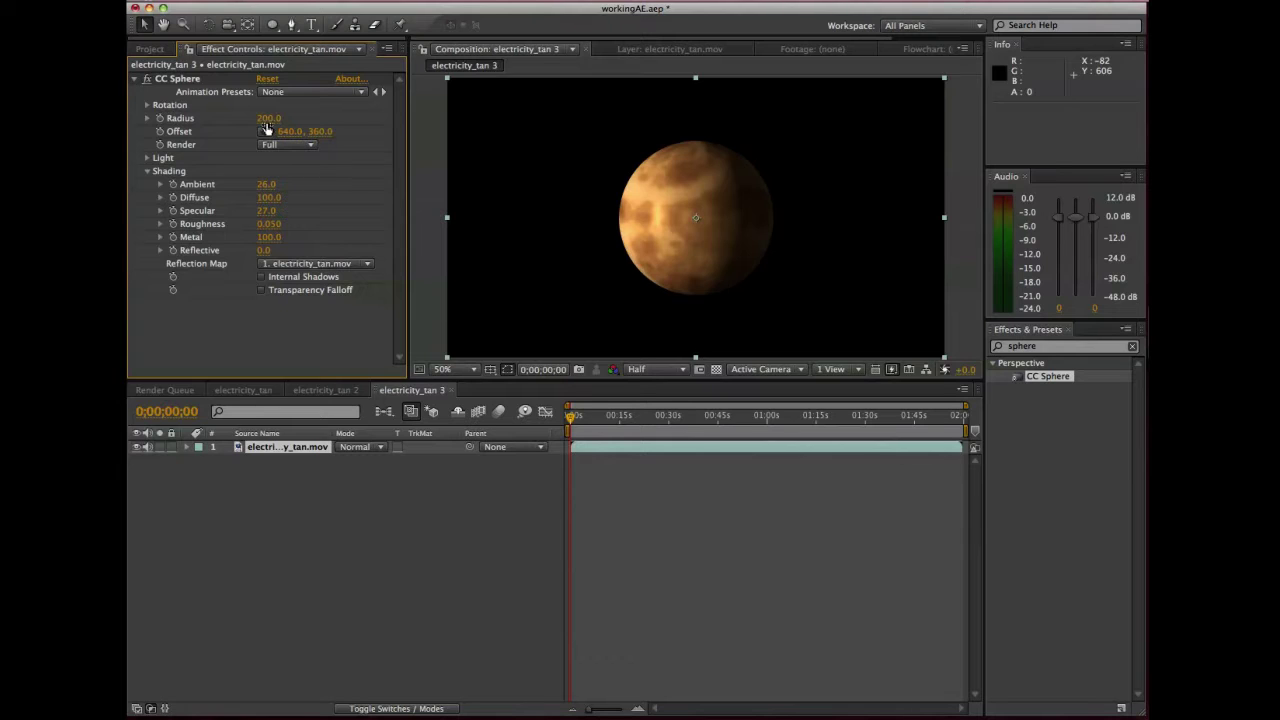
Set the CC Sphere radius to 232 and briefly check the sphere against the transparency grid.
left_click_drag(266, 118, 290, 130)
left_click(231, 331)
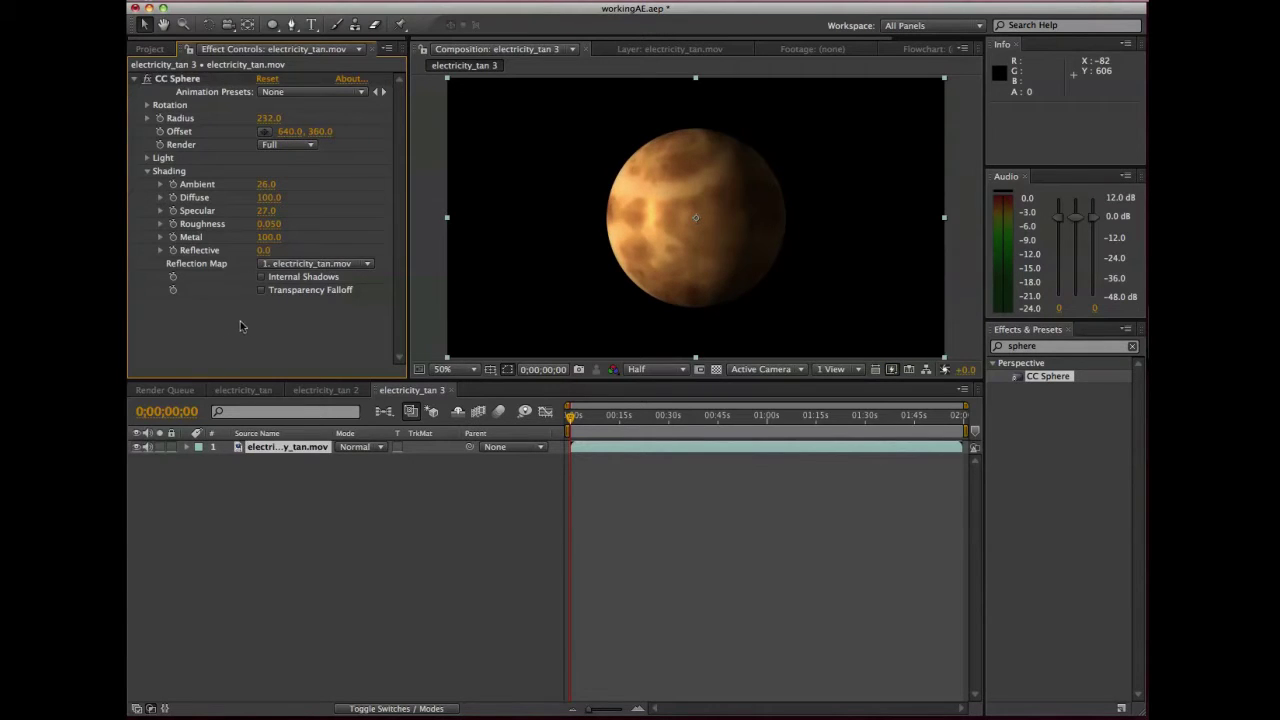
left_click(716, 370)
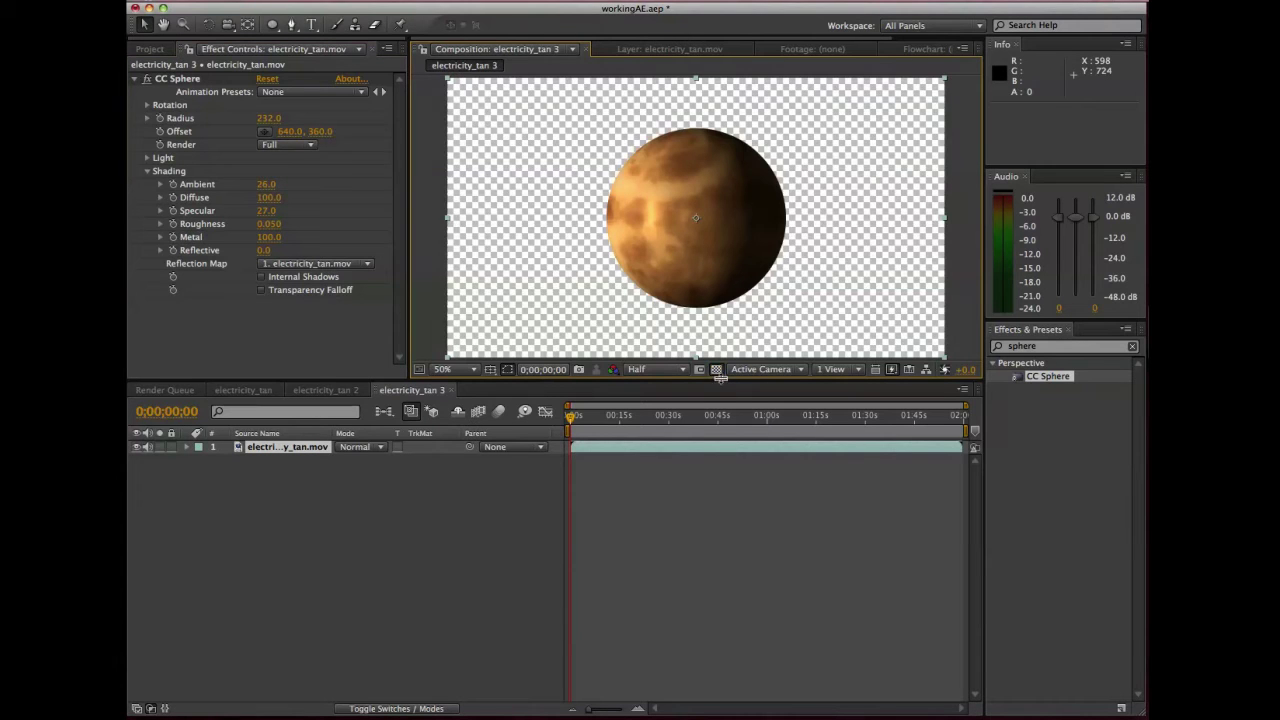
left_click(716, 370)
left_click(450, 510)
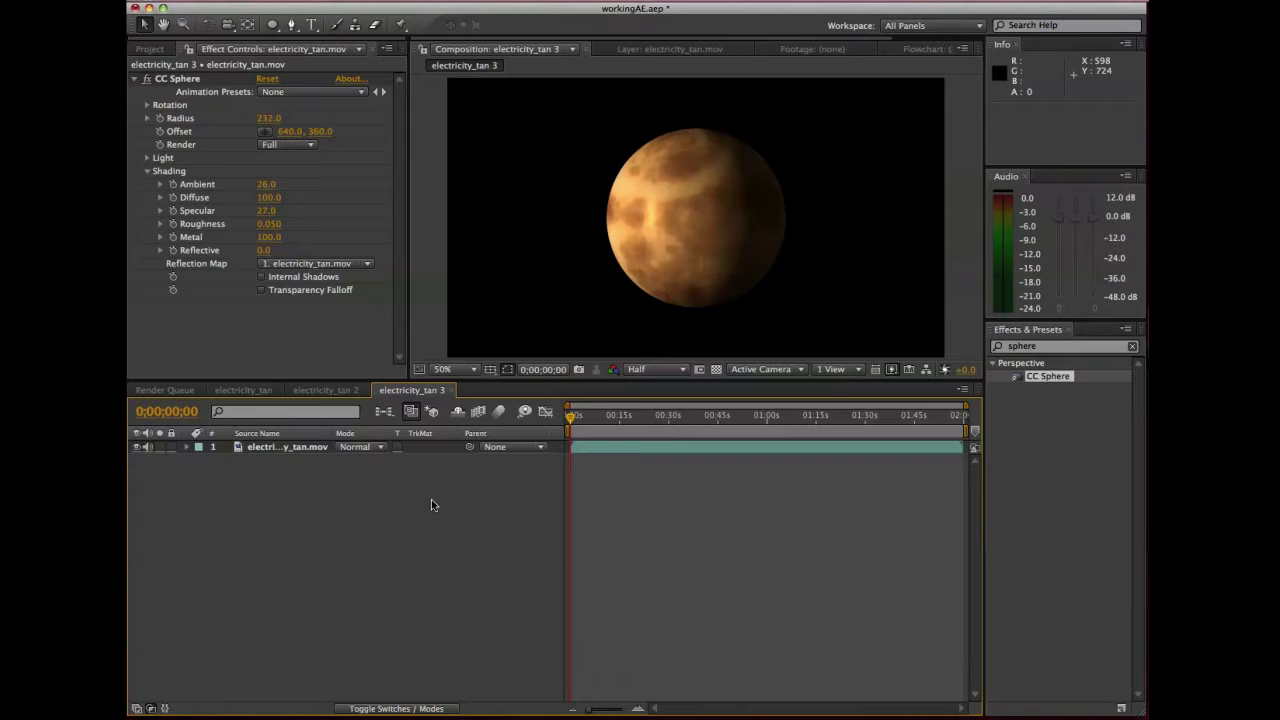
Collapse the CC Sphere settings and add an Inner Glow layer style to the electricity_tan.mov layer.
left_click(136, 79)
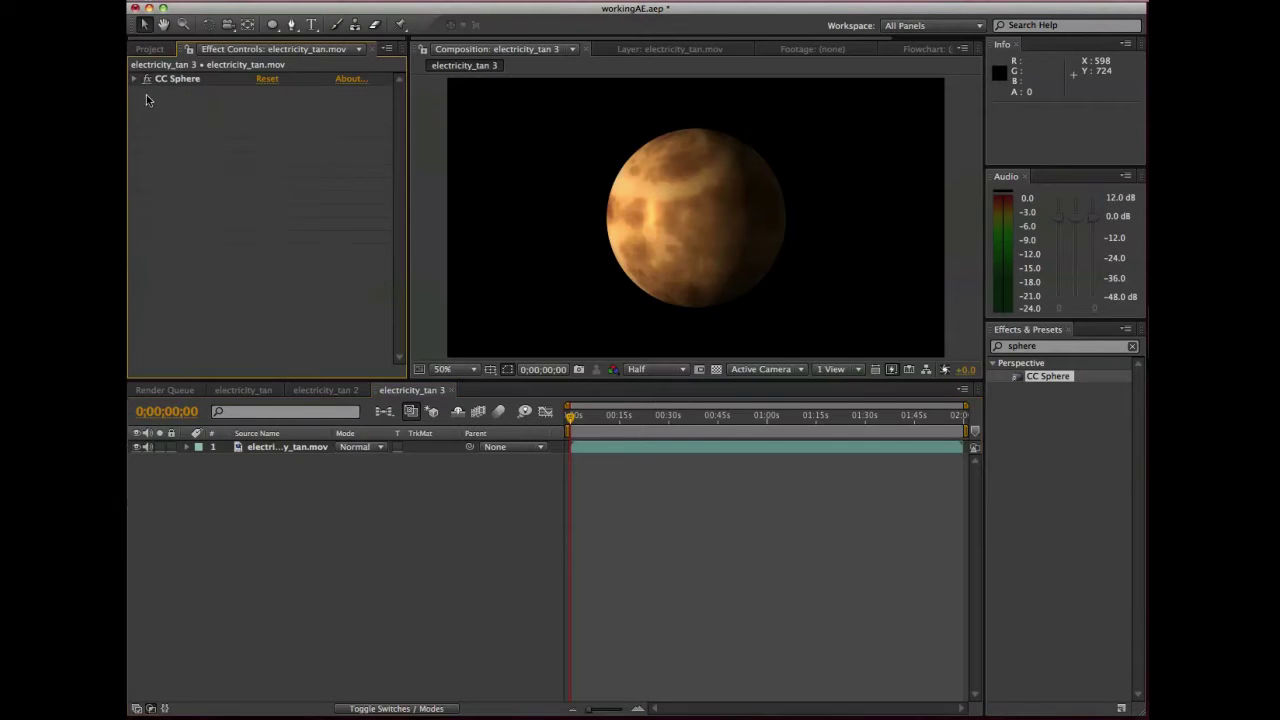
left_click(294, 470)
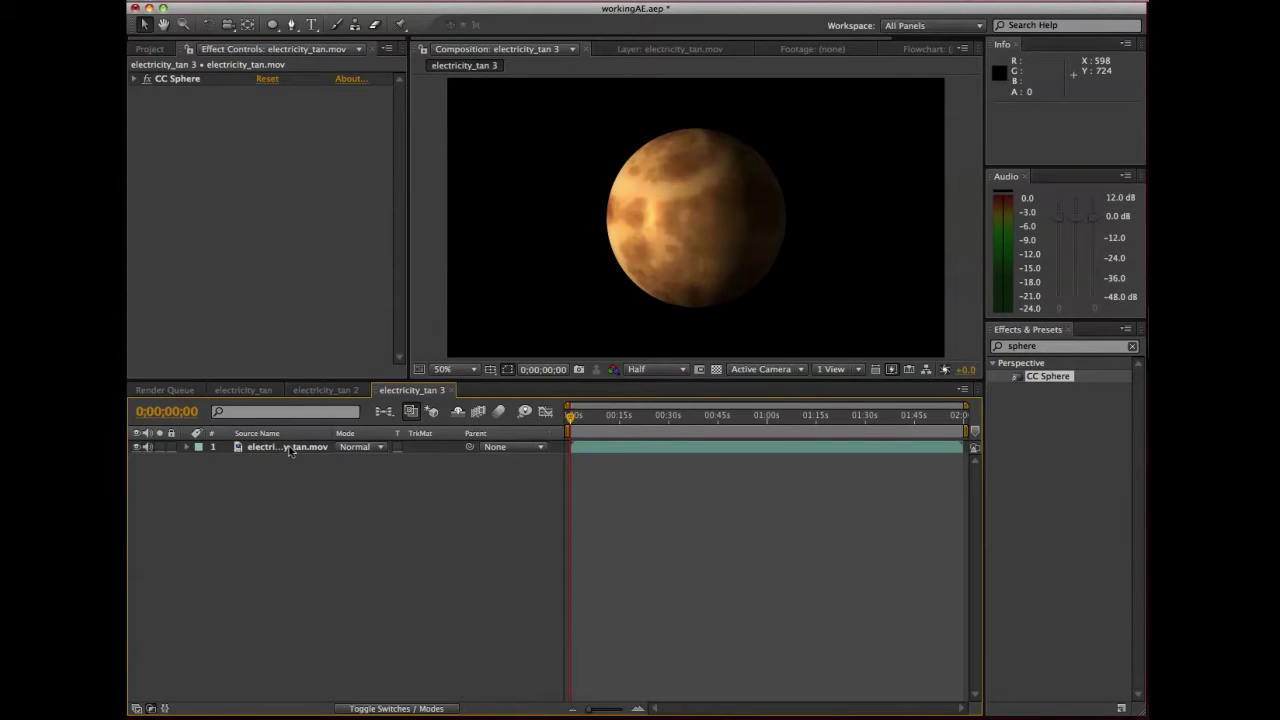
left_click(290, 451)
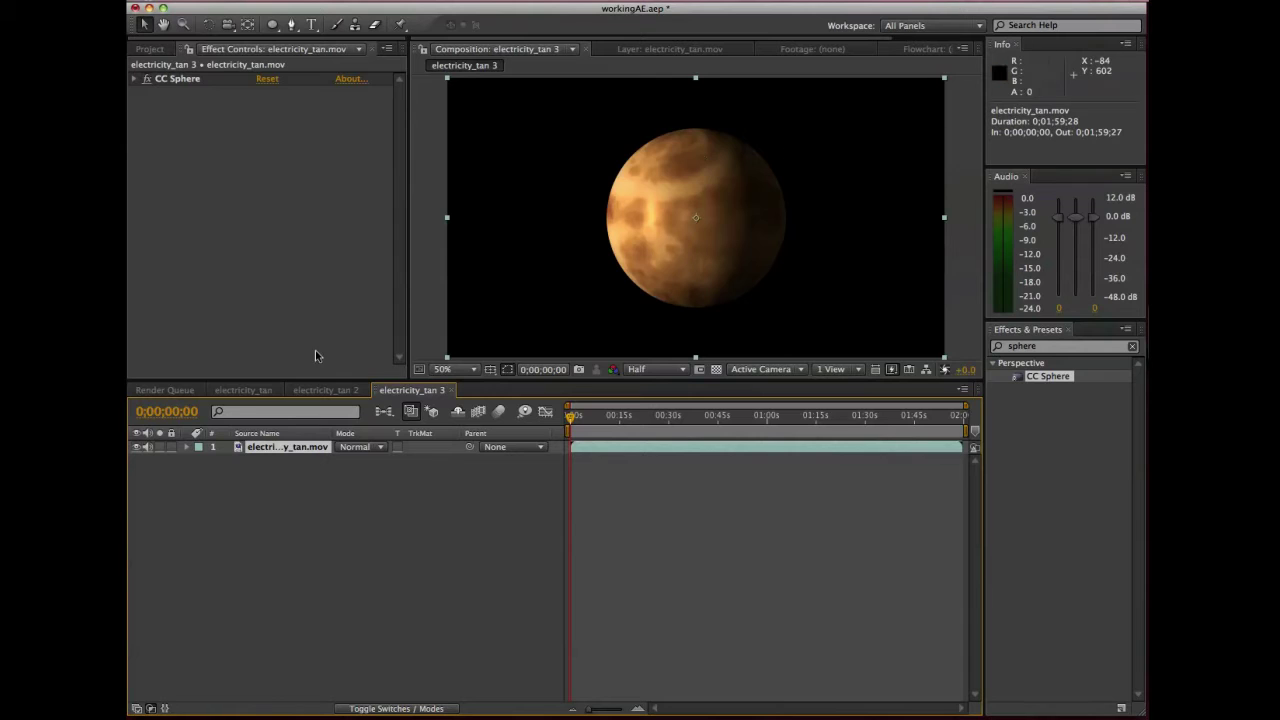
right_click(274, 448)
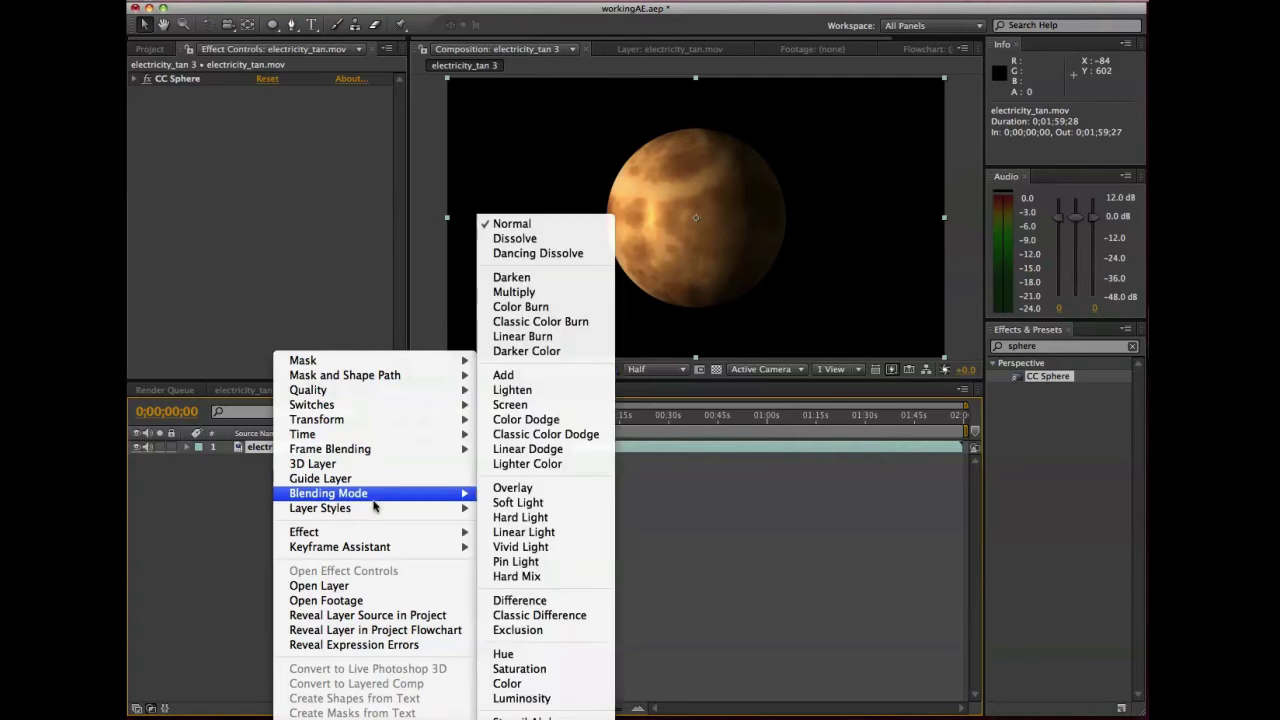
mouse_move(476, 513)
left_click(530, 605)
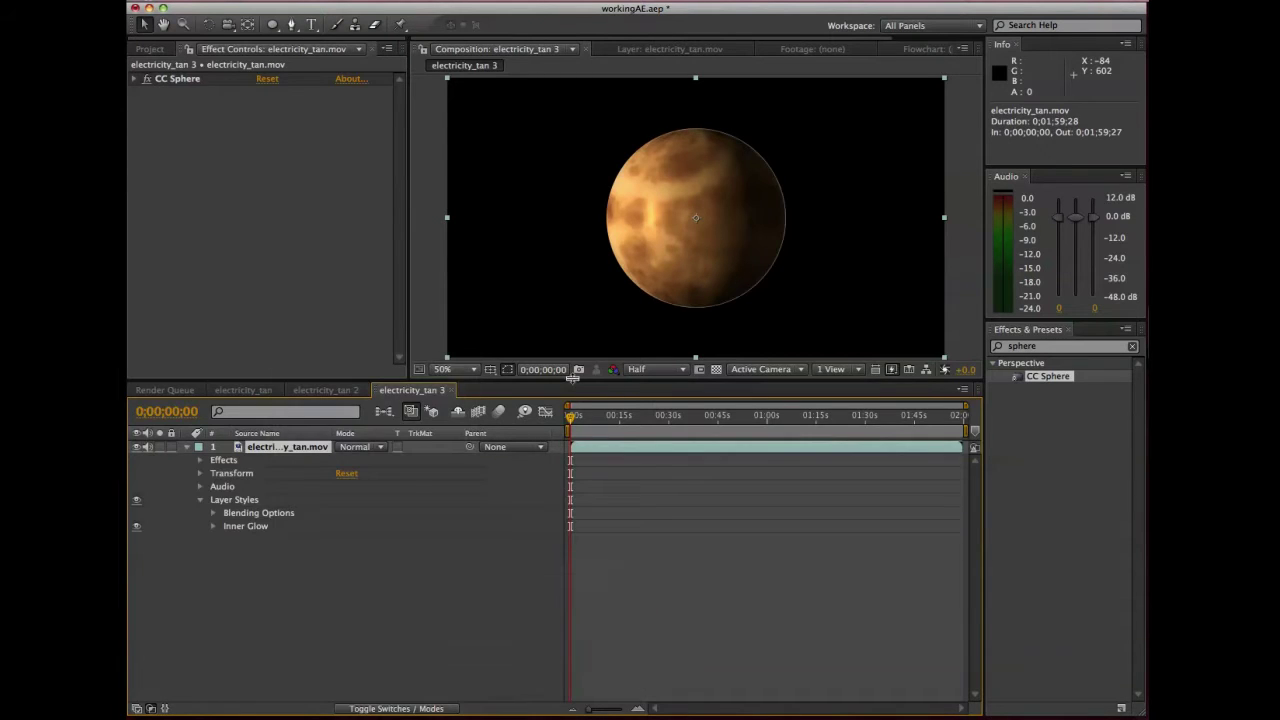
Expand the Inner Glow settings and adjust its size to 67 and its opacity to 10%.
left_click(213, 527)
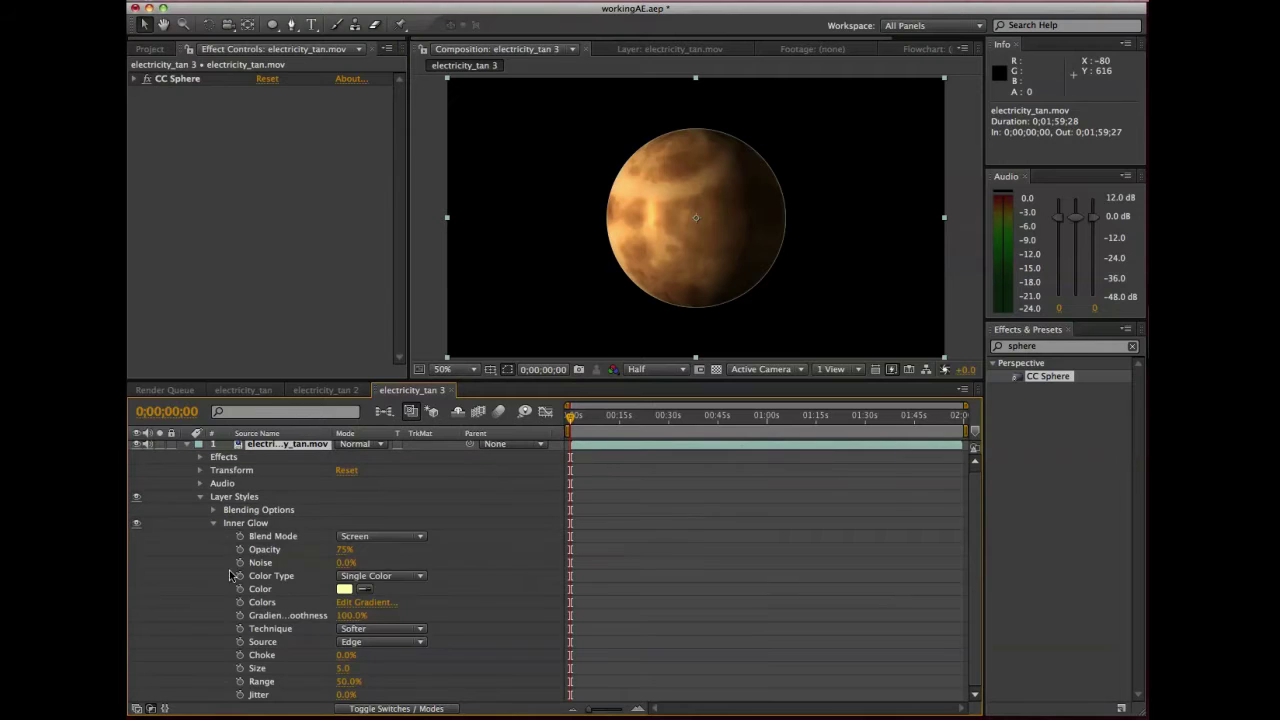
left_click_drag(327, 381, 327, 305)
left_click_drag(345, 596, 383, 600)
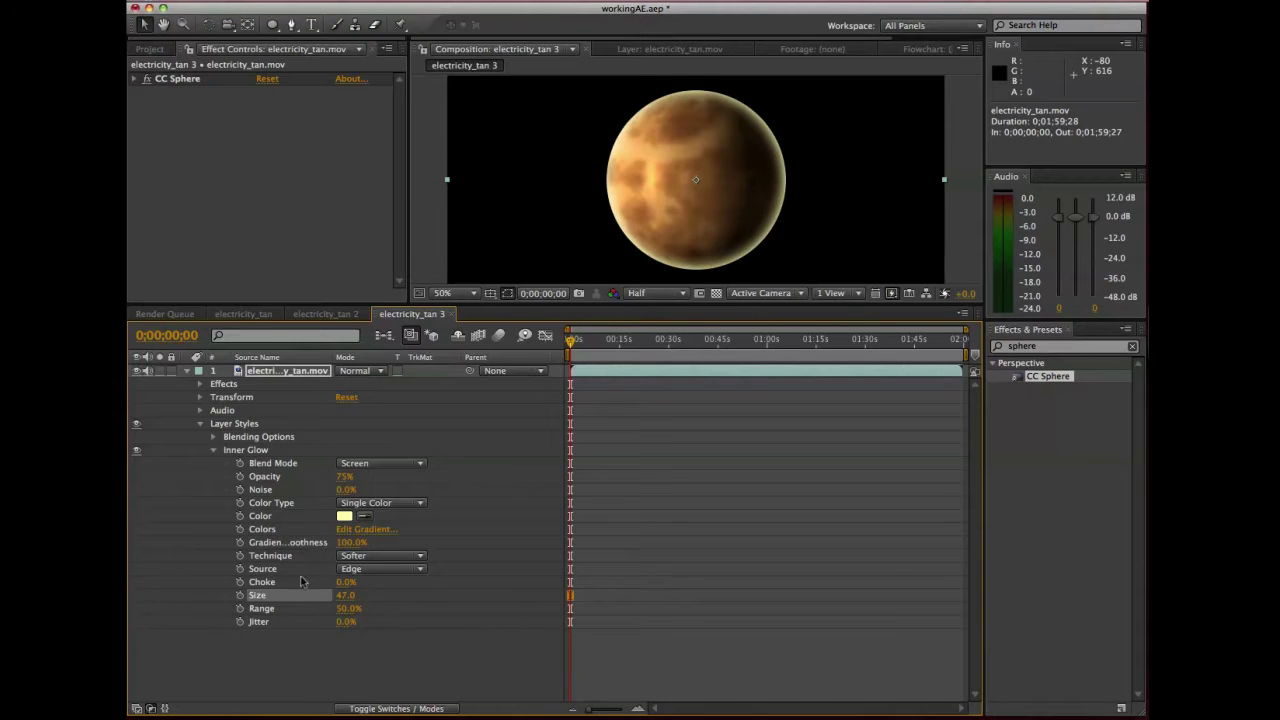
left_click_drag(347, 481, 300, 477)
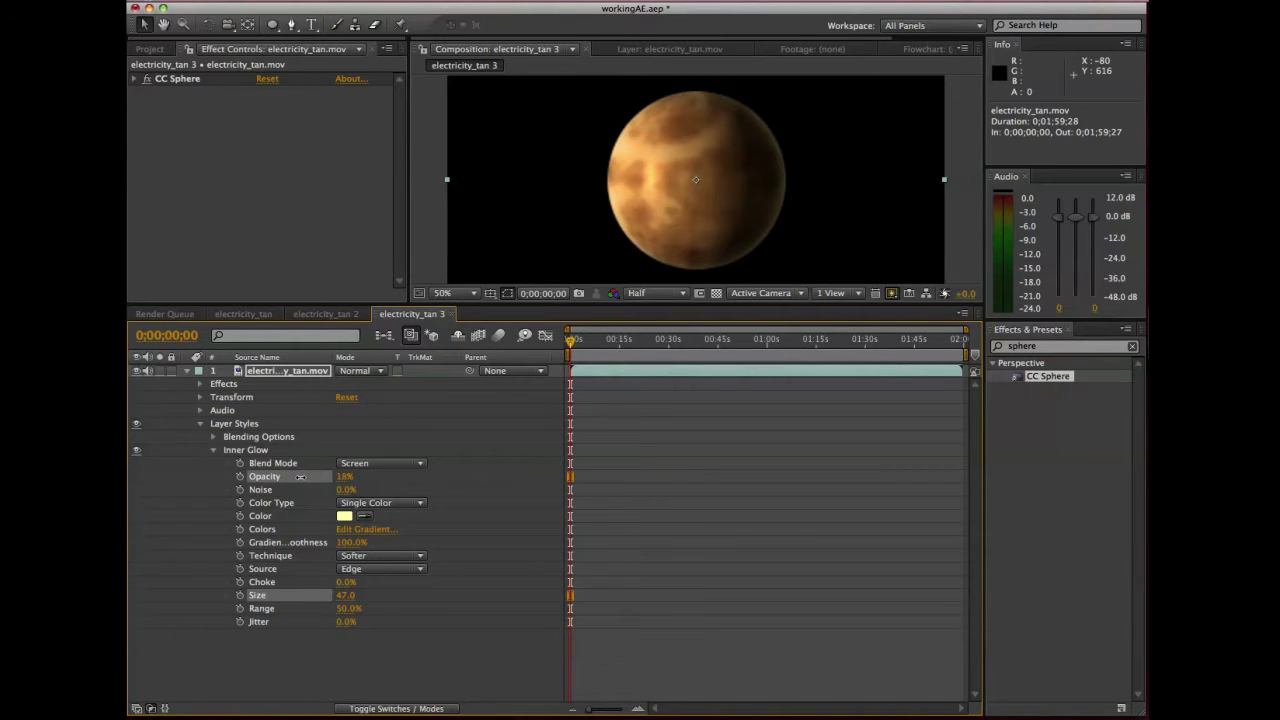
left_click(330, 644)
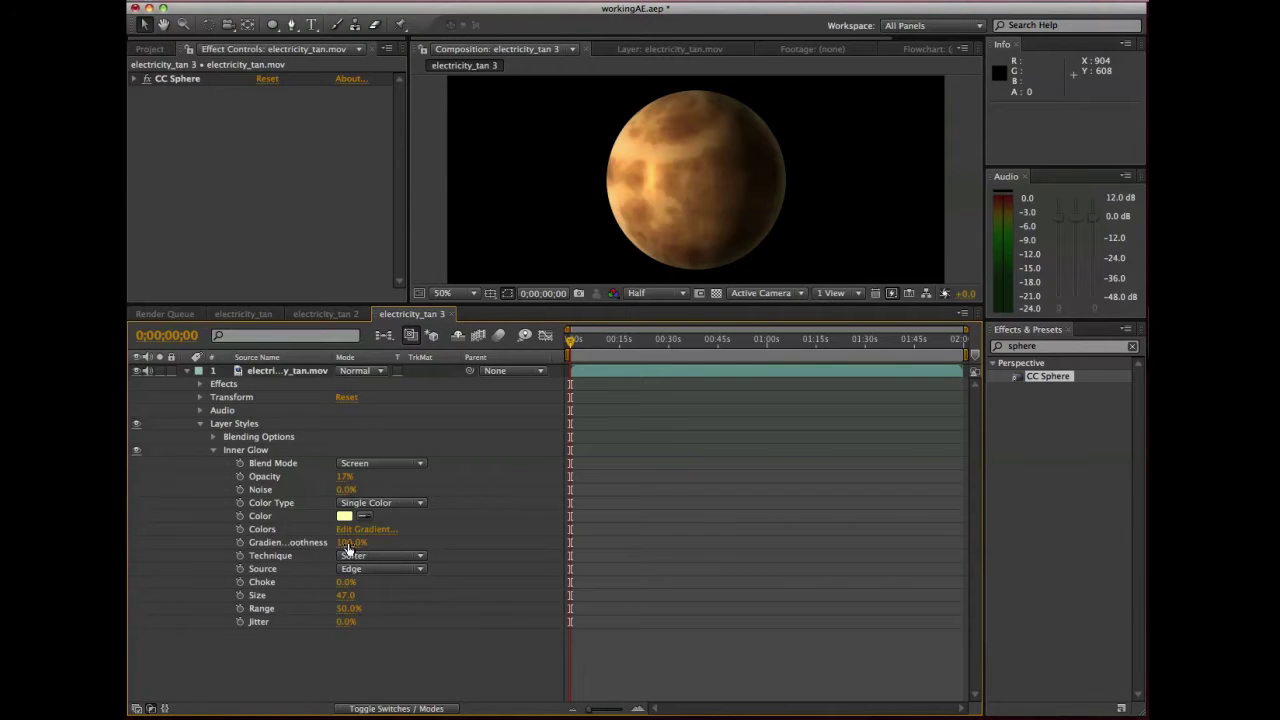
left_click_drag(345, 594, 364, 600)
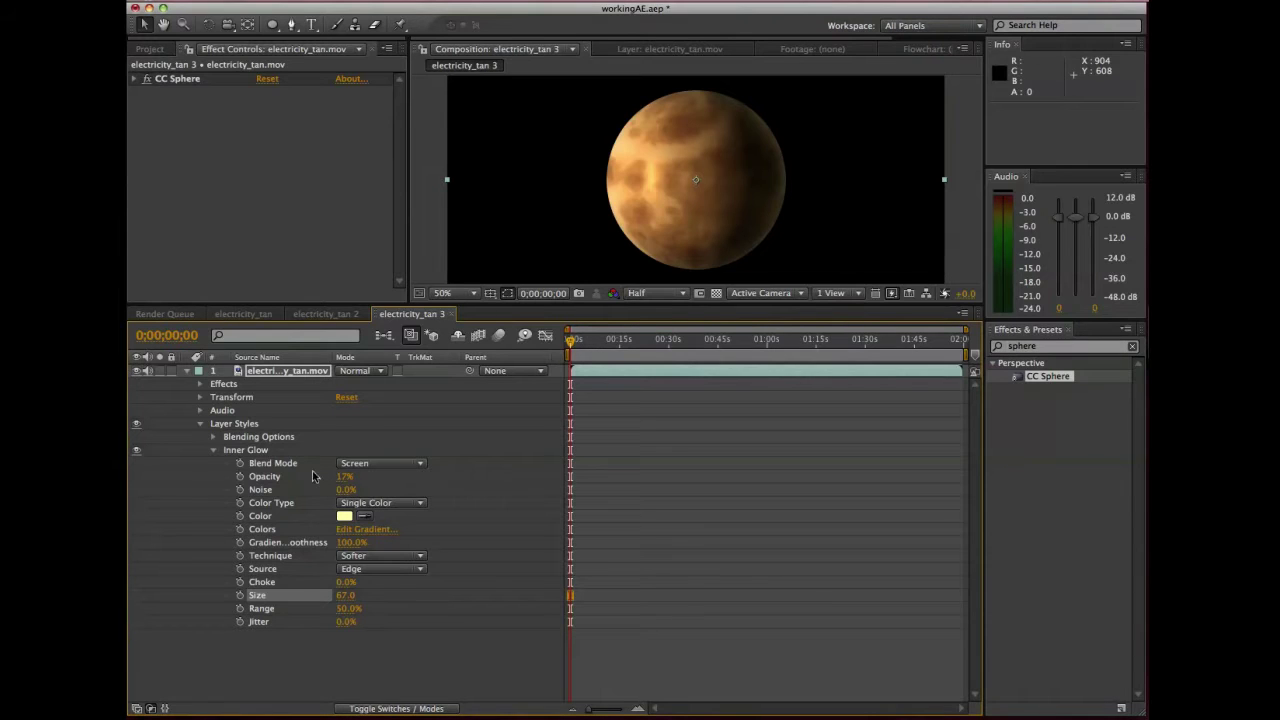
left_click_drag(340, 477, 340, 478)
left_click(362, 510)
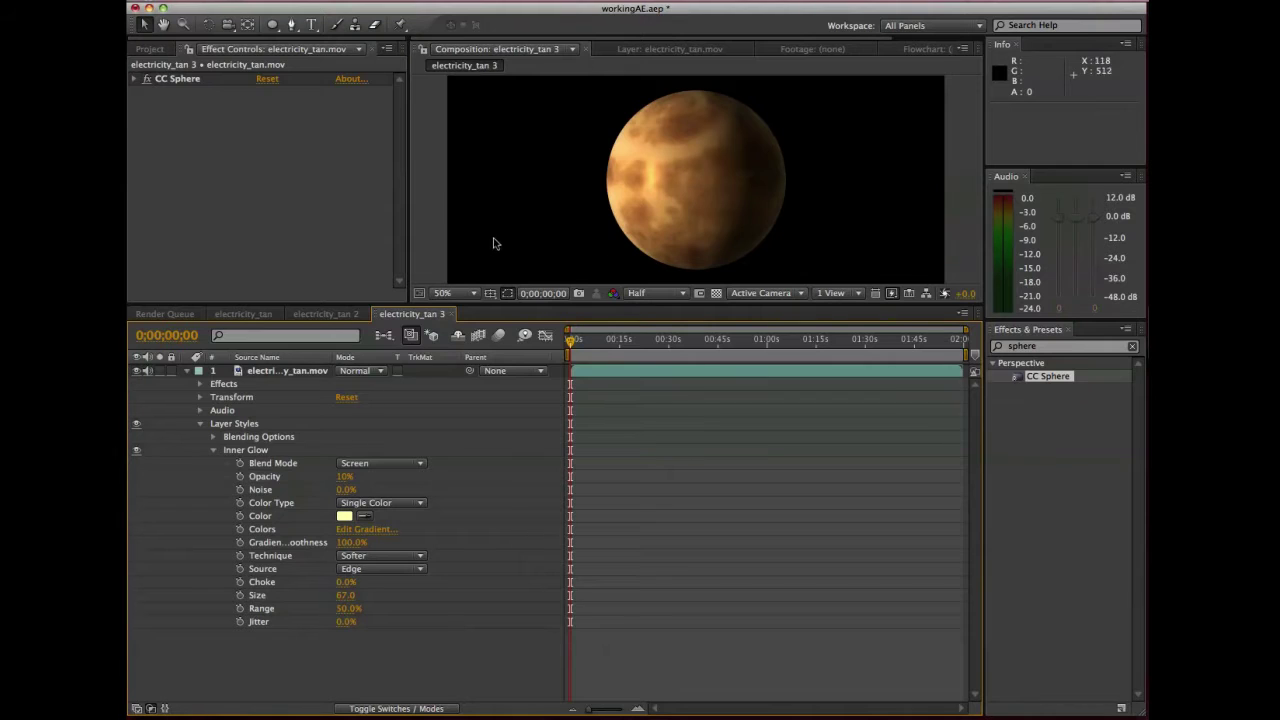
Add an Outer Glow layer style to the electricity_tan.mov layer.
left_click(278, 252)
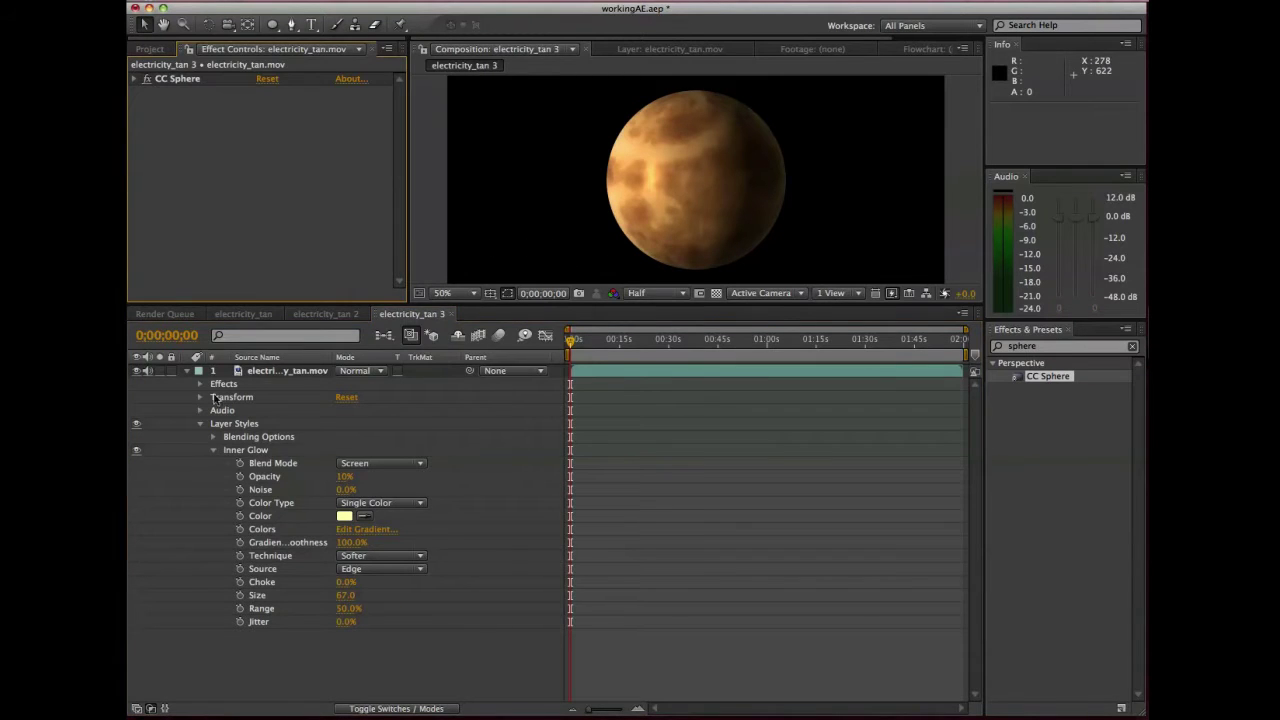
left_click(264, 372)
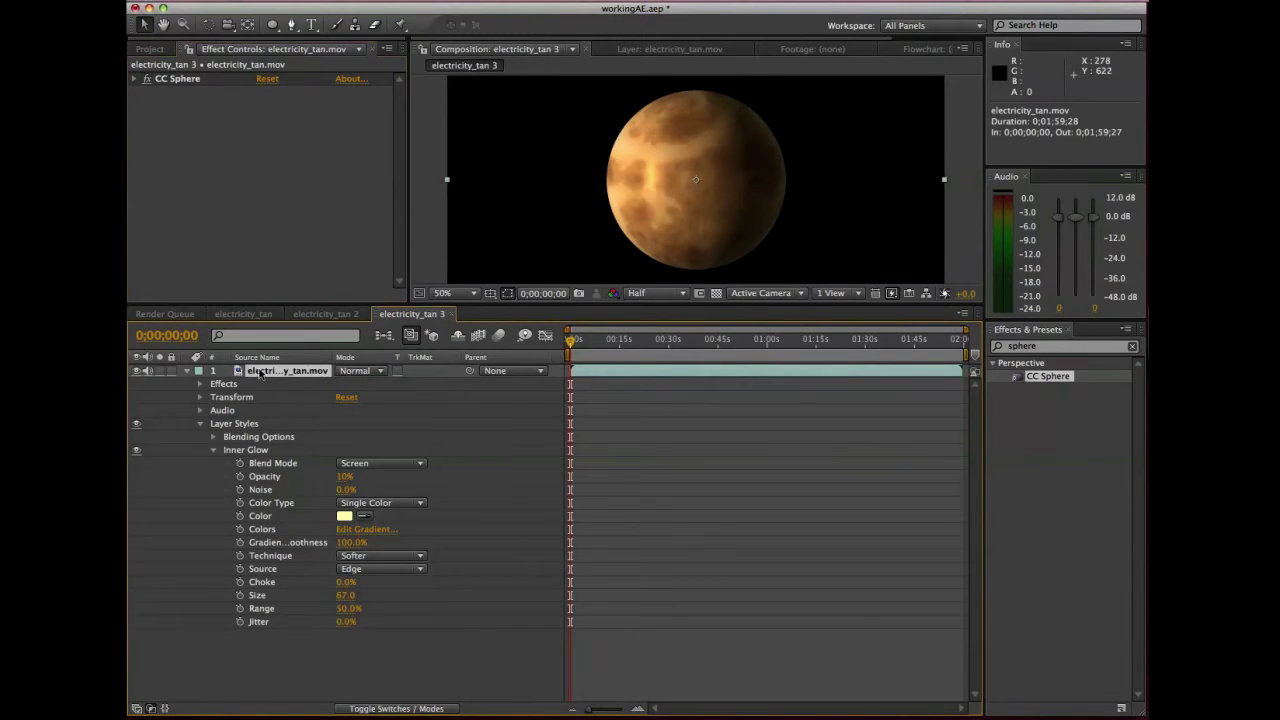
right_click(264, 370)
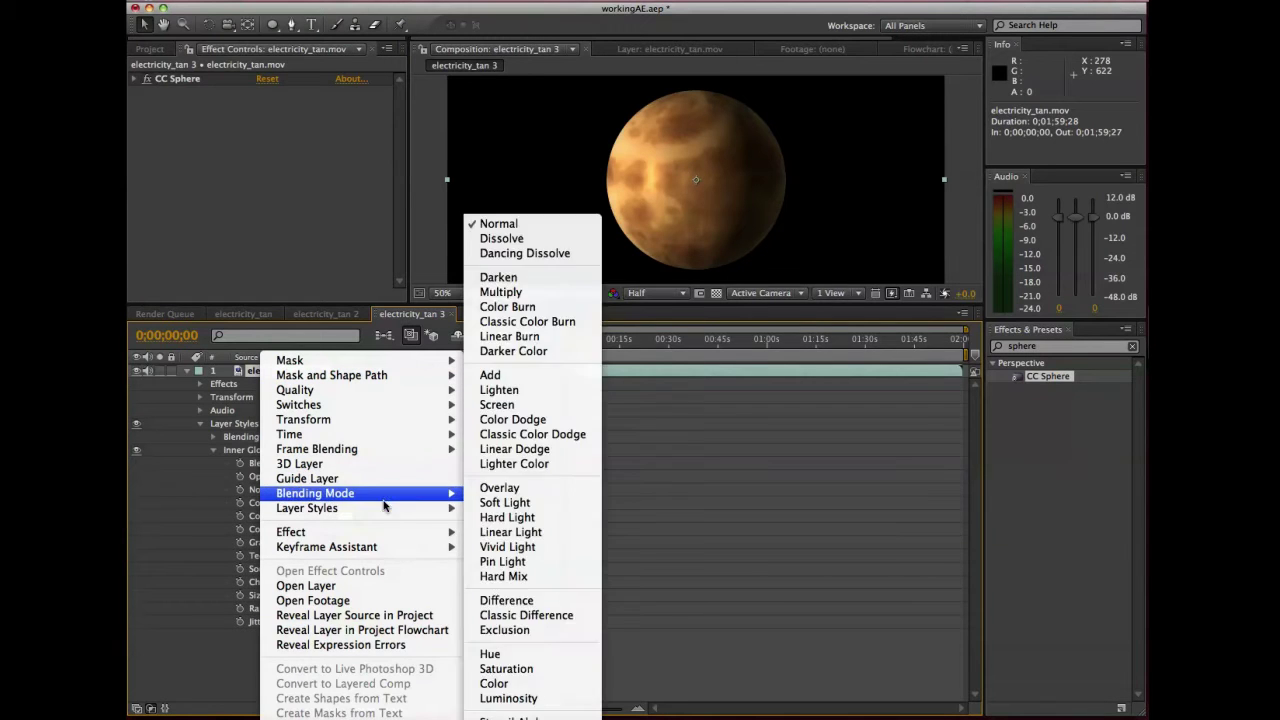
mouse_move(384, 508)
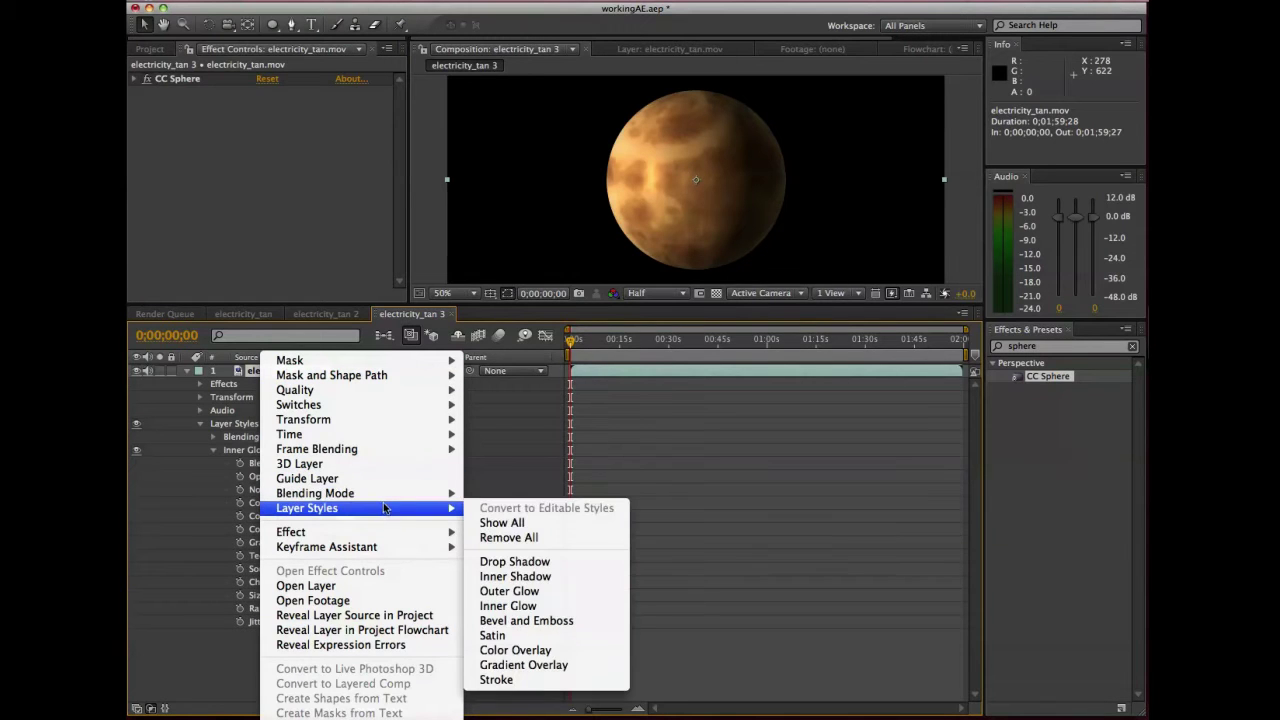
left_click(520, 592)
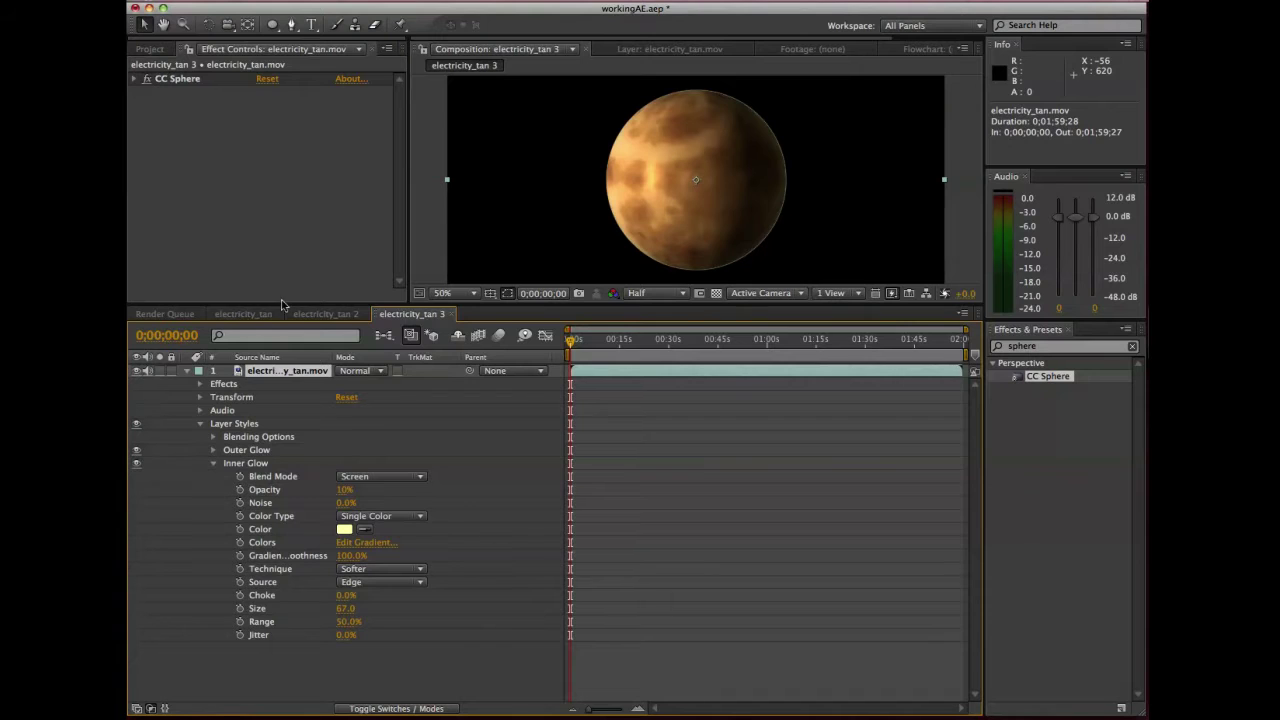
Set the Inner Glow's size to 120 and its opacity to 20%.
left_click_drag(280, 304, 326, 329)
mouse_move(348, 626)
left_mouse_down()
mouse_move(401, 630)
mouse_move(338, 624)
left_mouse_up()
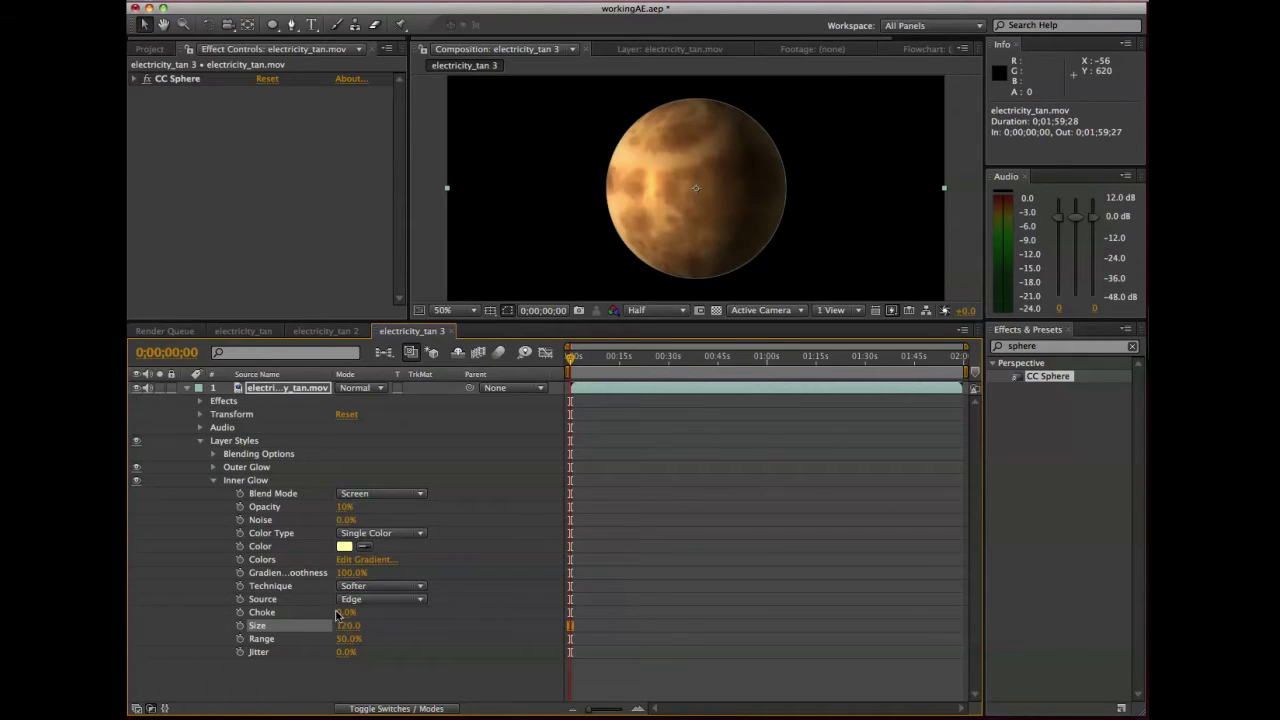
left_click_drag(345, 507, 363, 508)
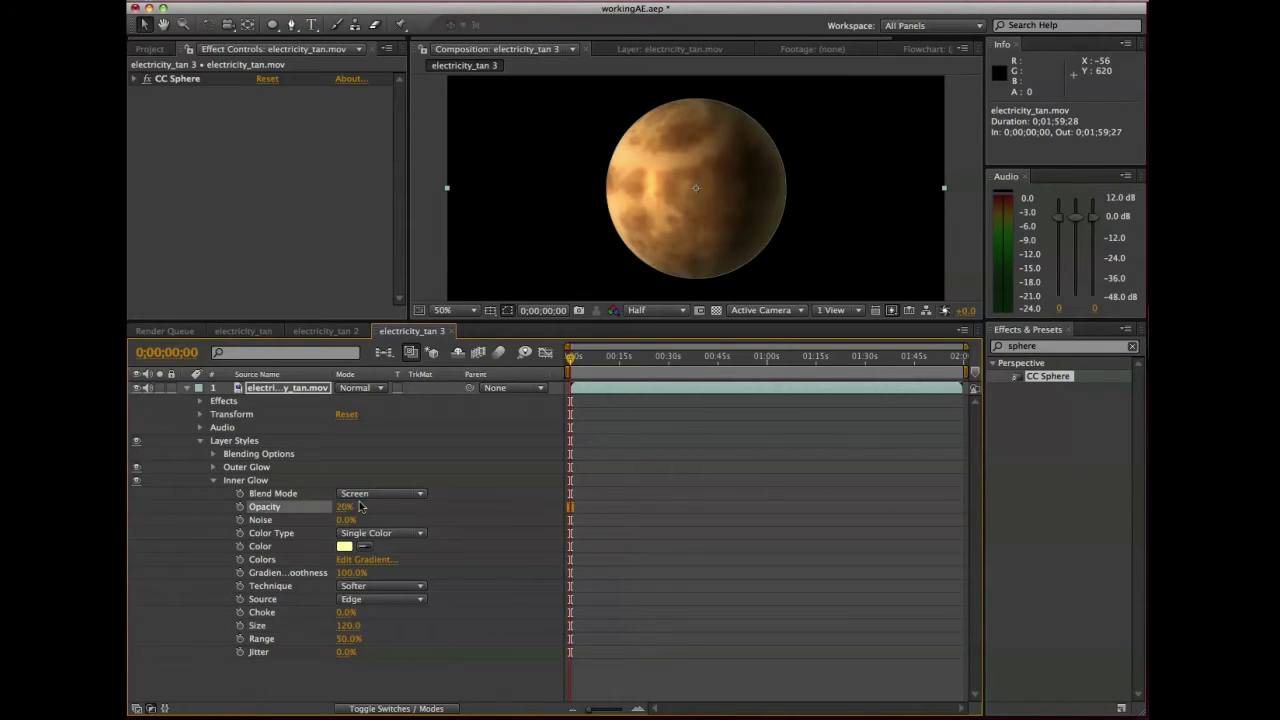
Undo the last Inner Glow opacity change and collapse the Inner Glow settings.
key("super+z")
left_click(245, 480)
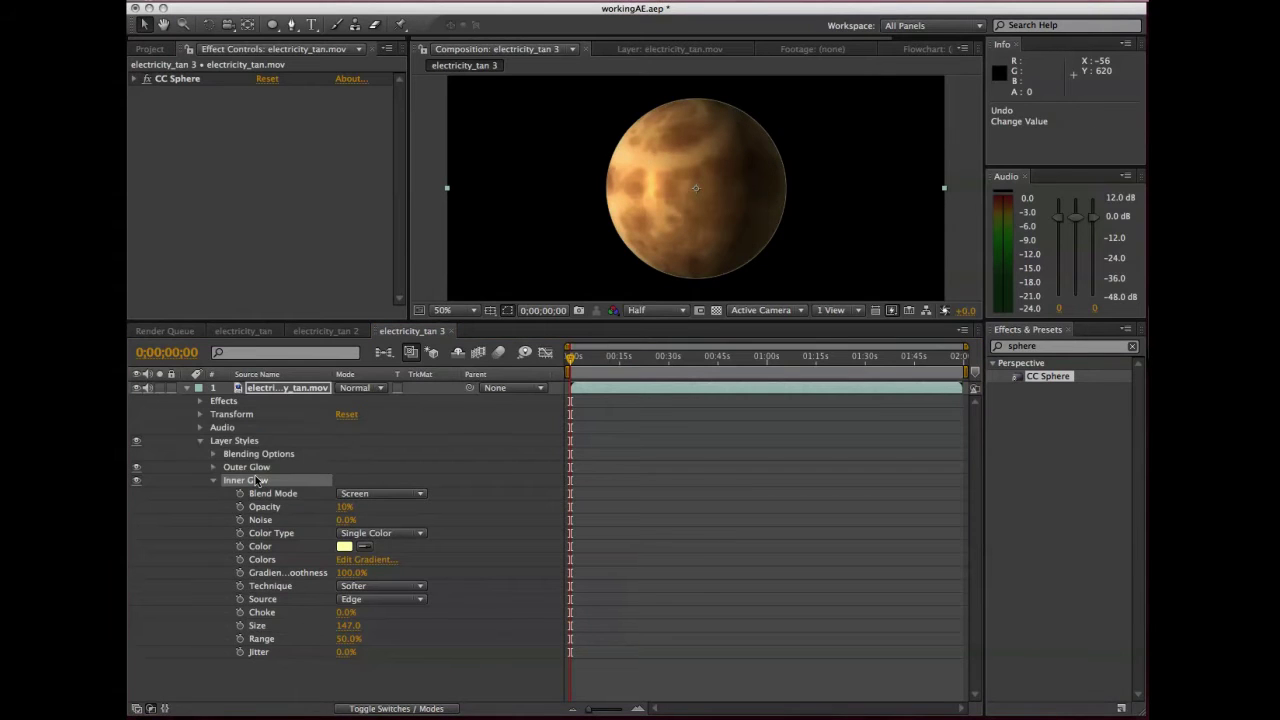
left_click(213, 480)
Expand the Outer Glow settings and set its size to 52 and its opacity to 30%.
left_click(213, 467)
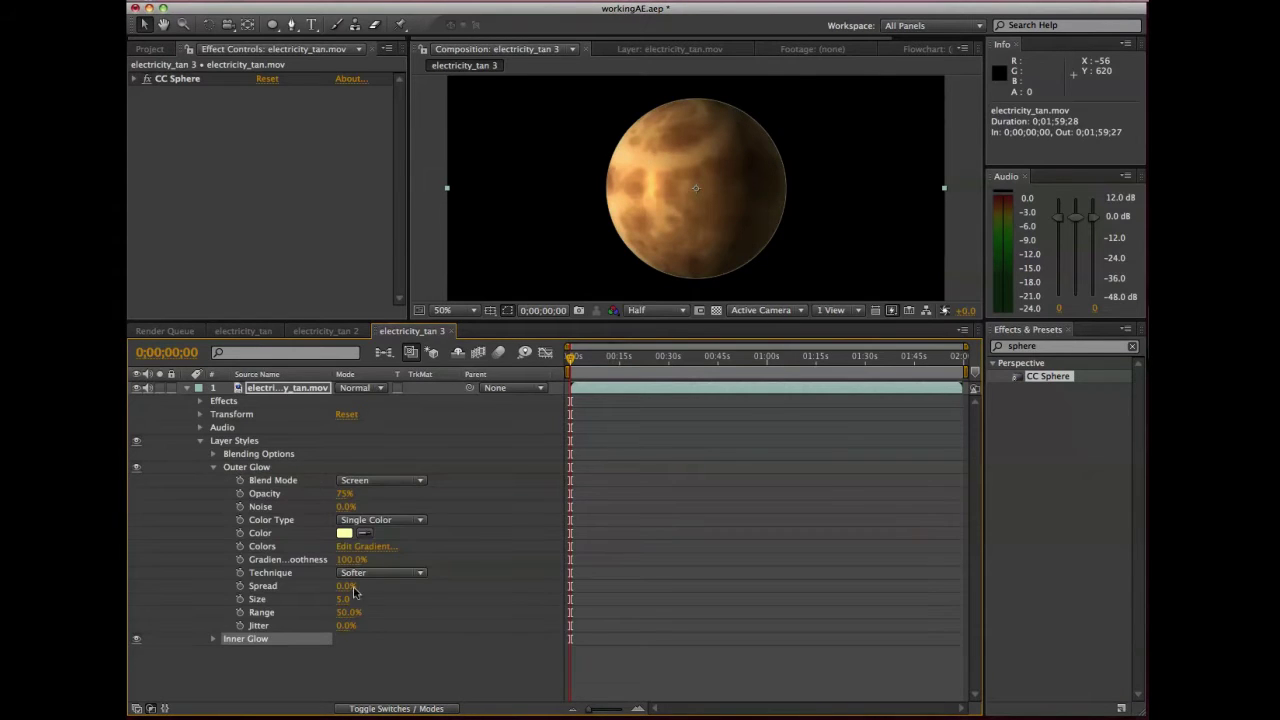
left_click_drag(345, 600, 386, 605)
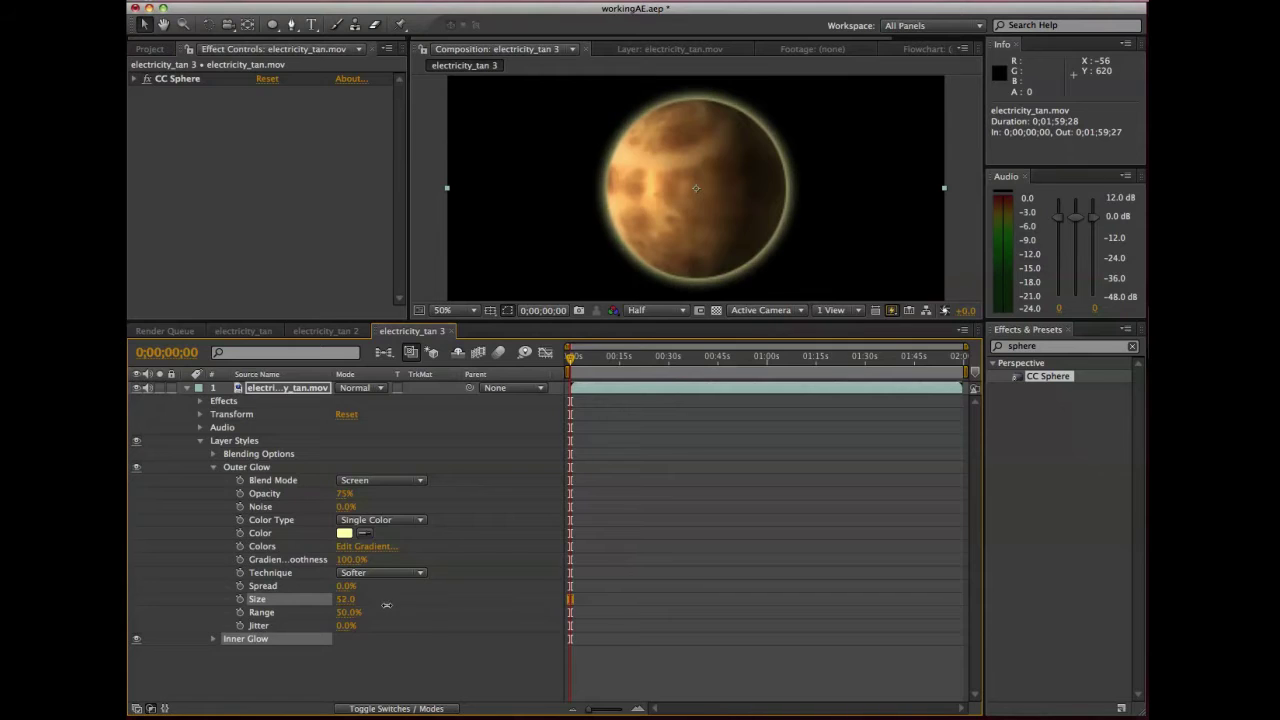
left_click_drag(340, 493, 300, 488)
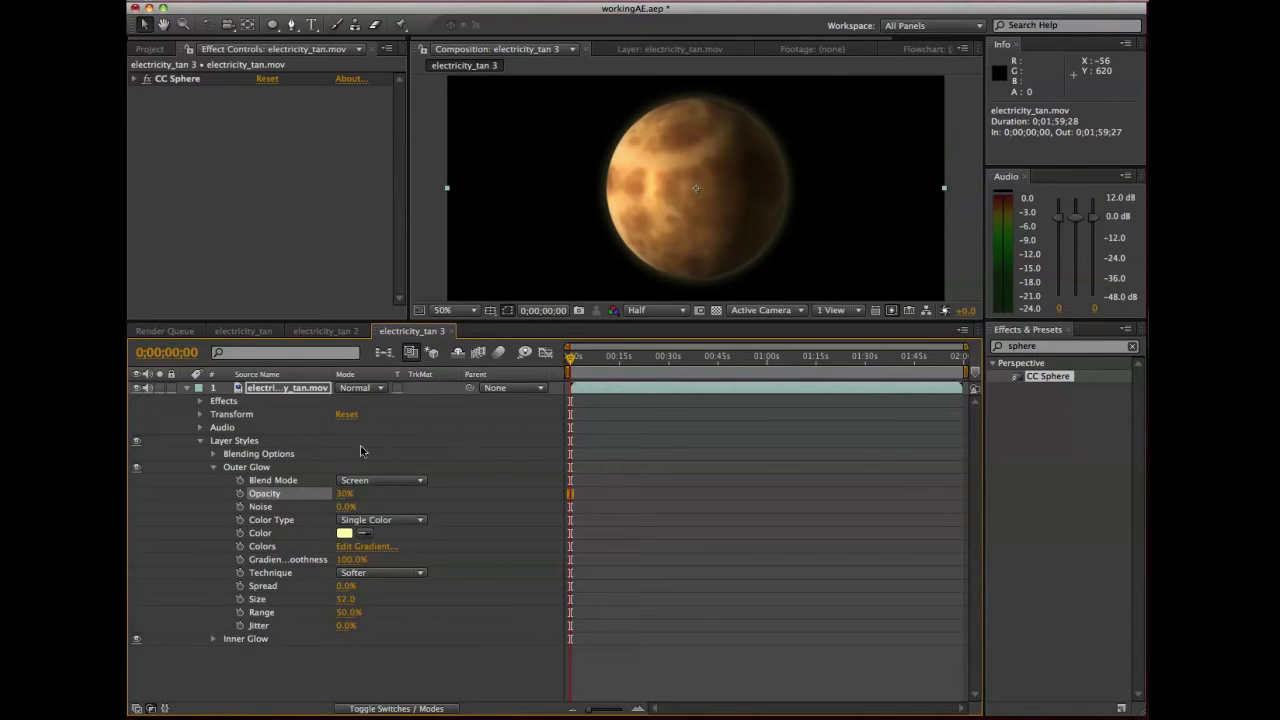
Change the Outer Glow's color to a brown sampled from the planet, with the hue adjusted to 41°.
left_click(349, 537)
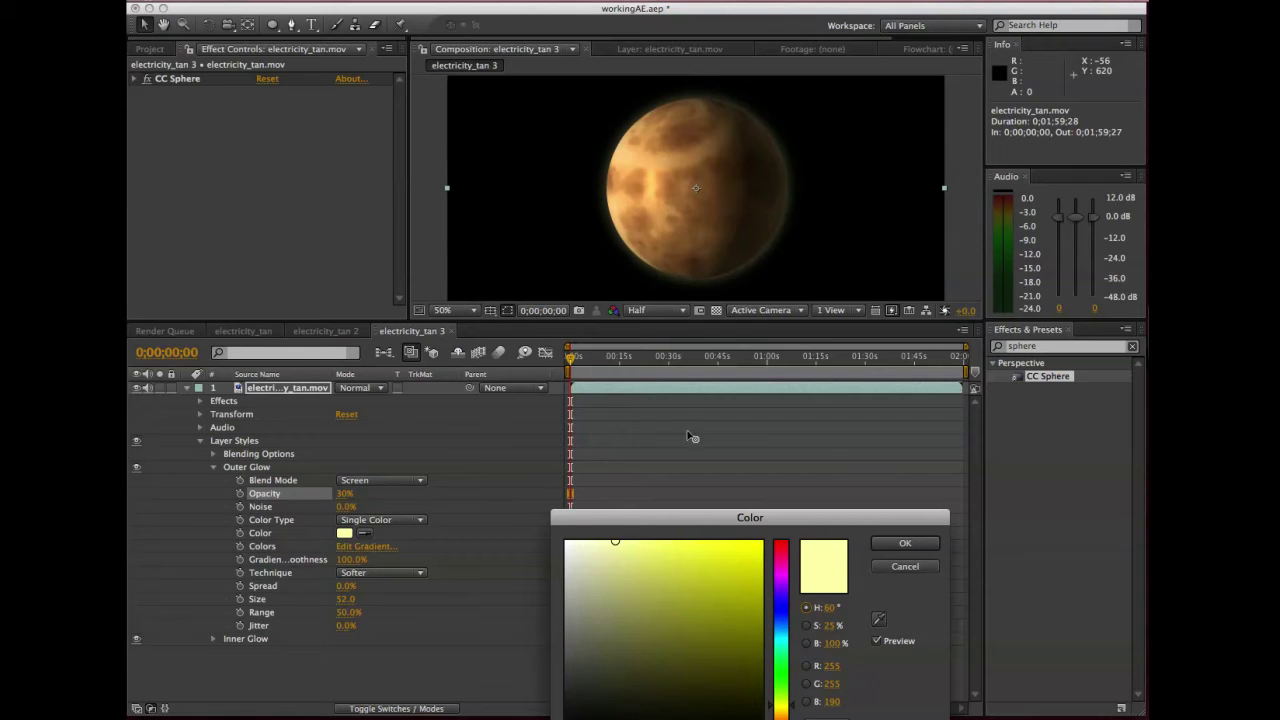
left_click(875, 620)
left_click(684, 150)
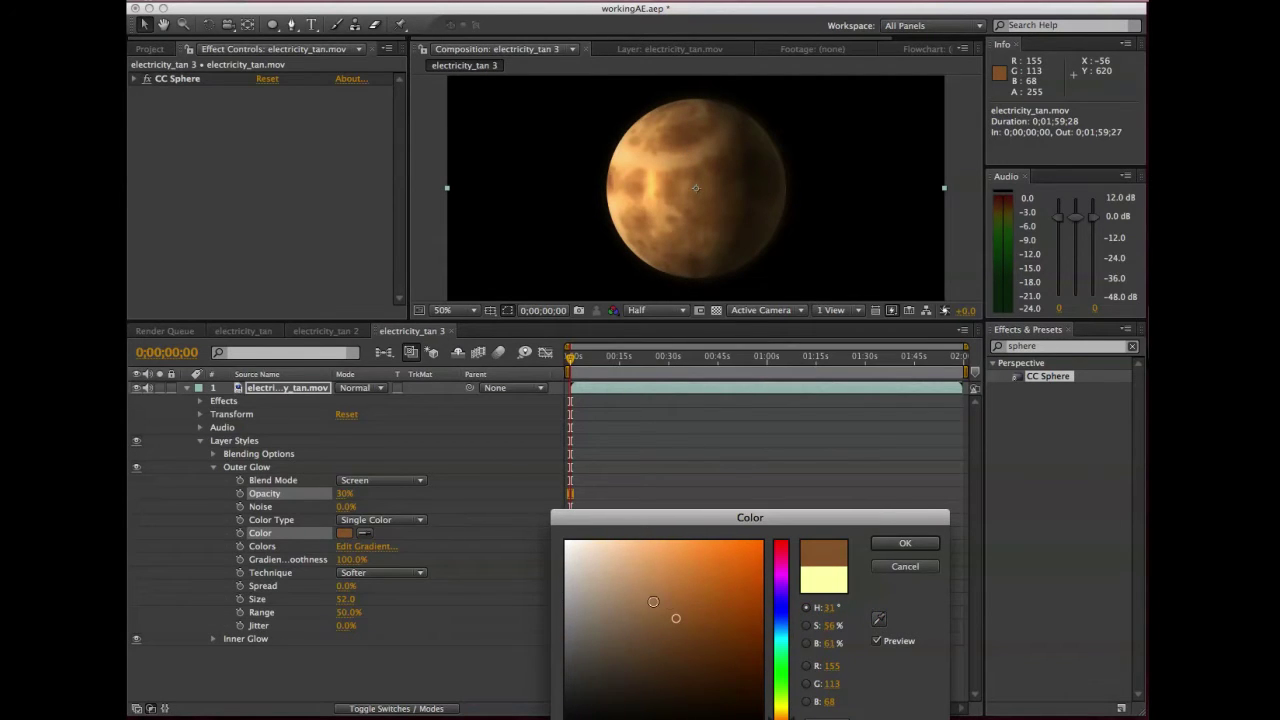
left_click_drag(771, 715, 774, 712)
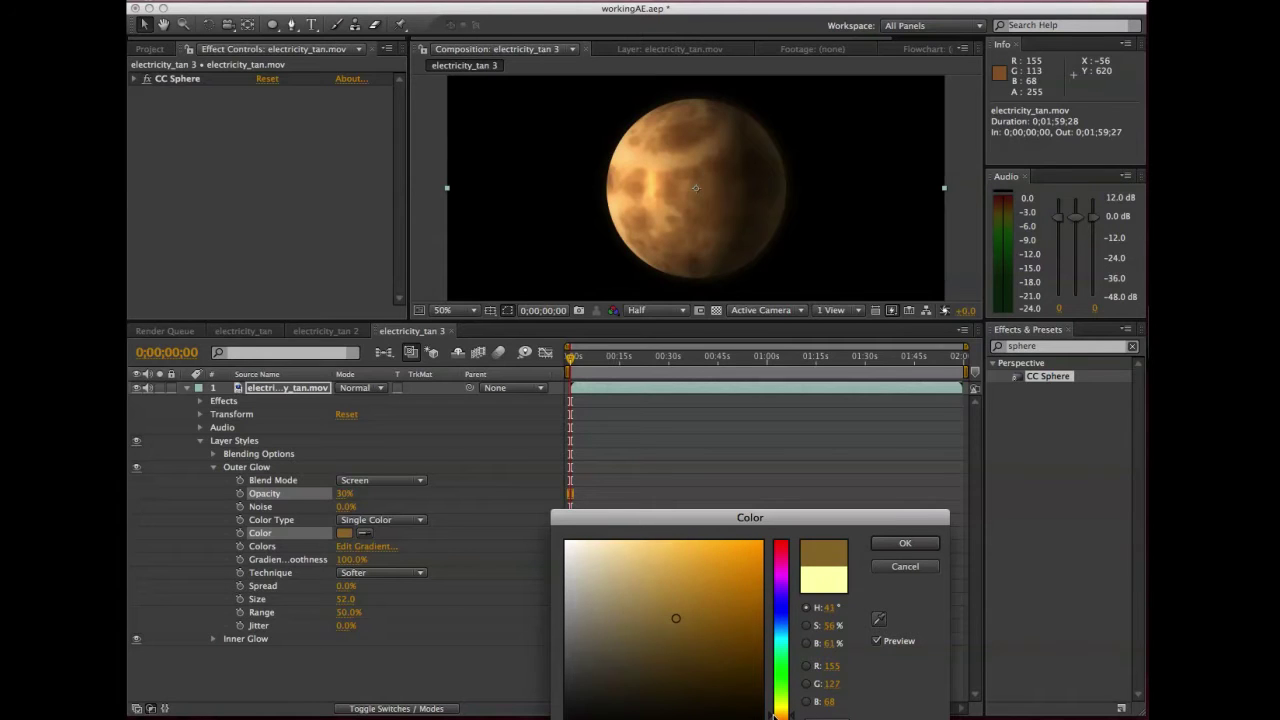
left_click(904, 544)
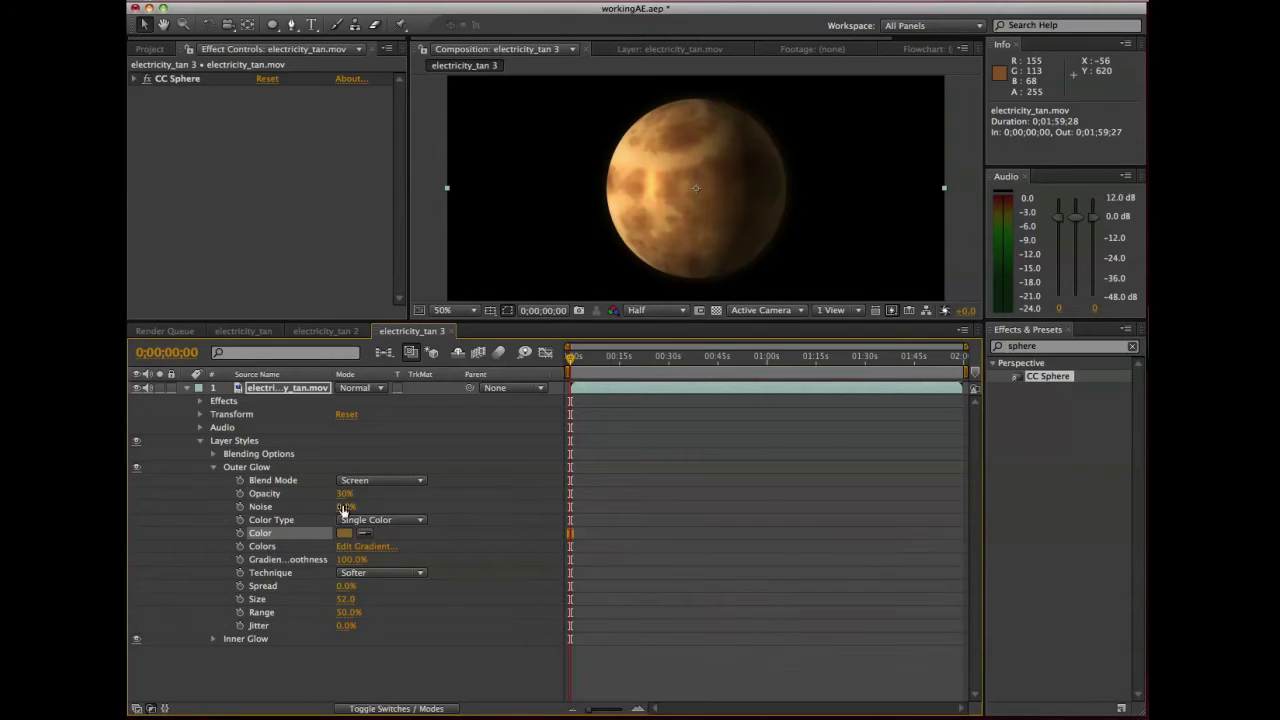
Raise the Outer Glow's opacity to 49% and lighten its color to about RGB 214, 187, 130.
left_click_drag(343, 493, 373, 505)
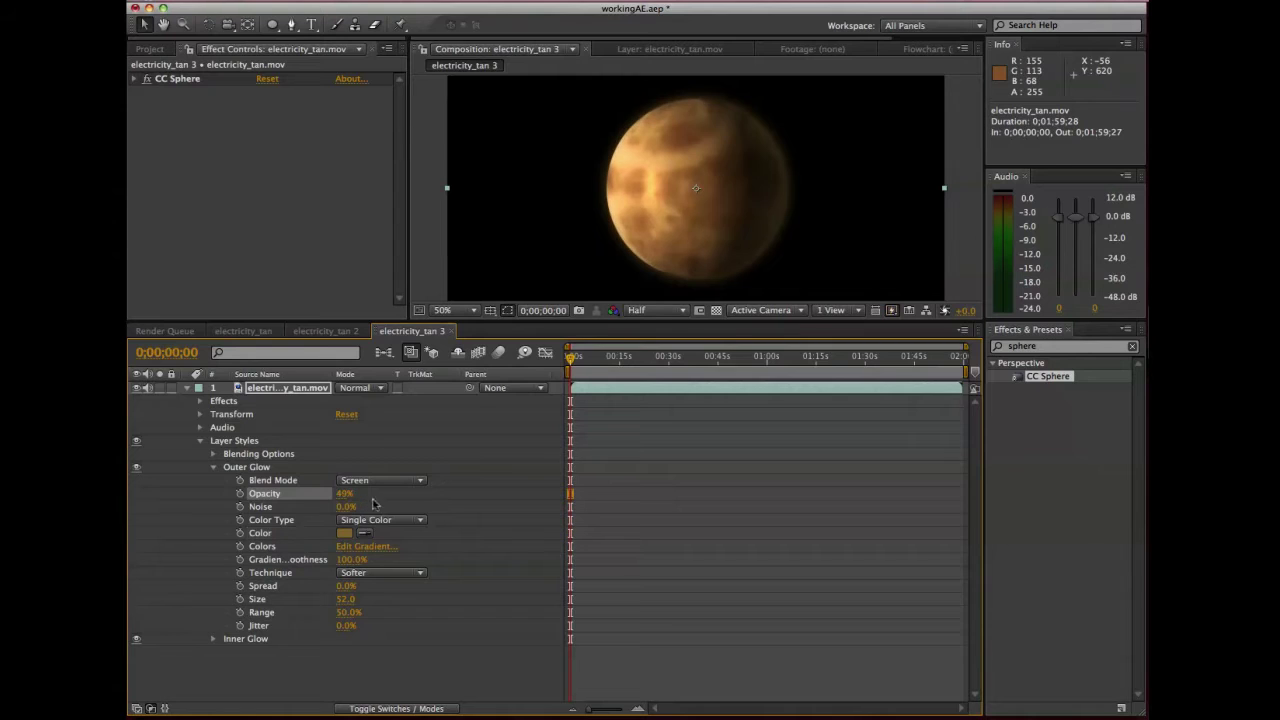
left_click(345, 533)
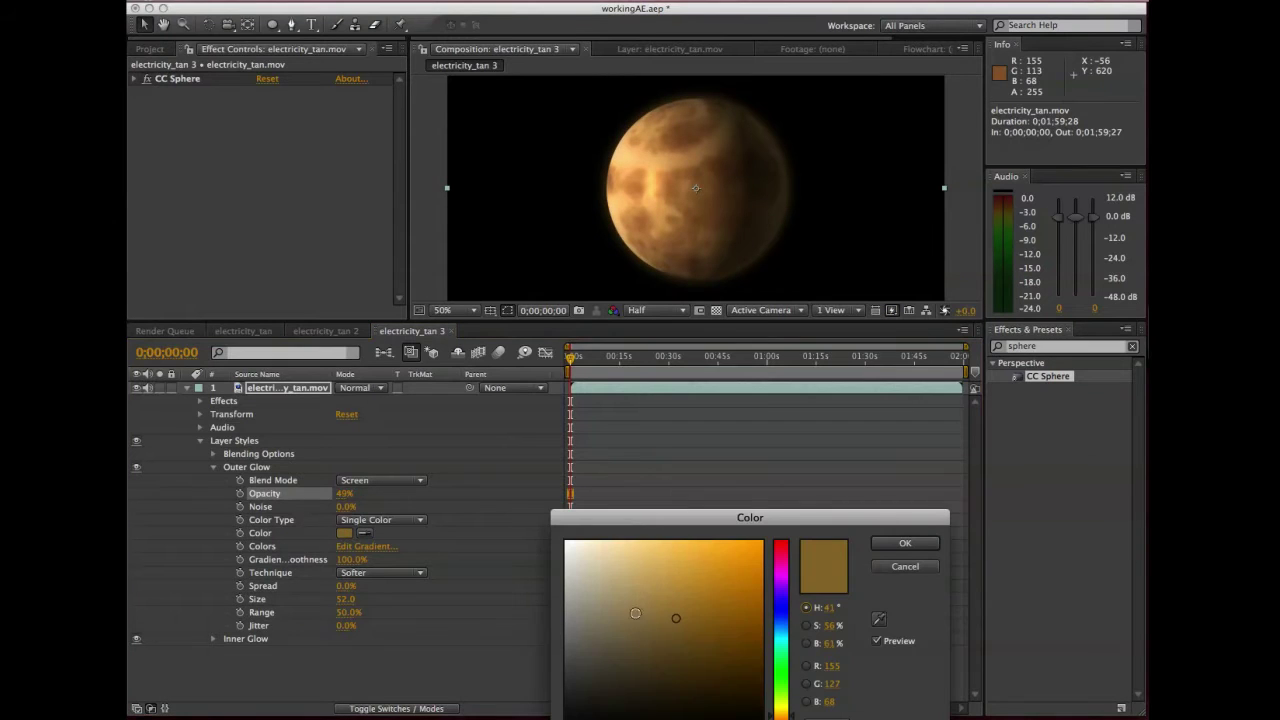
left_click(663, 588)
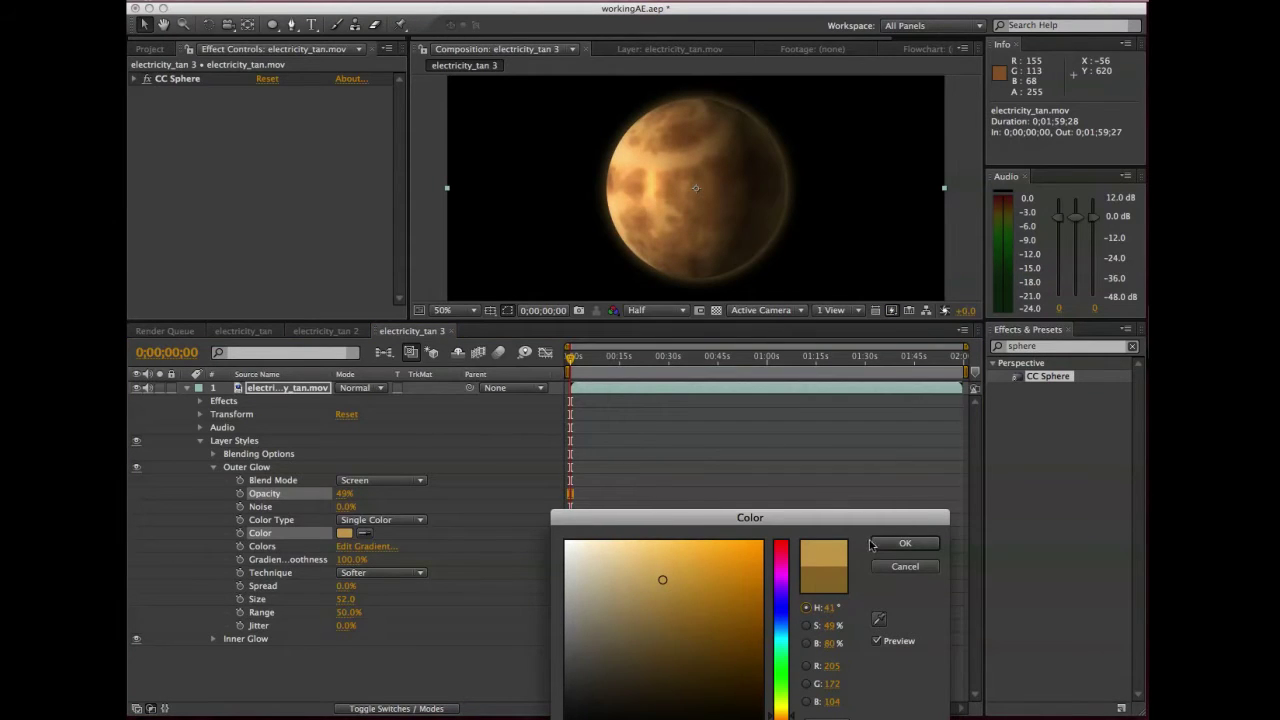
left_click_drag(658, 575, 636, 572)
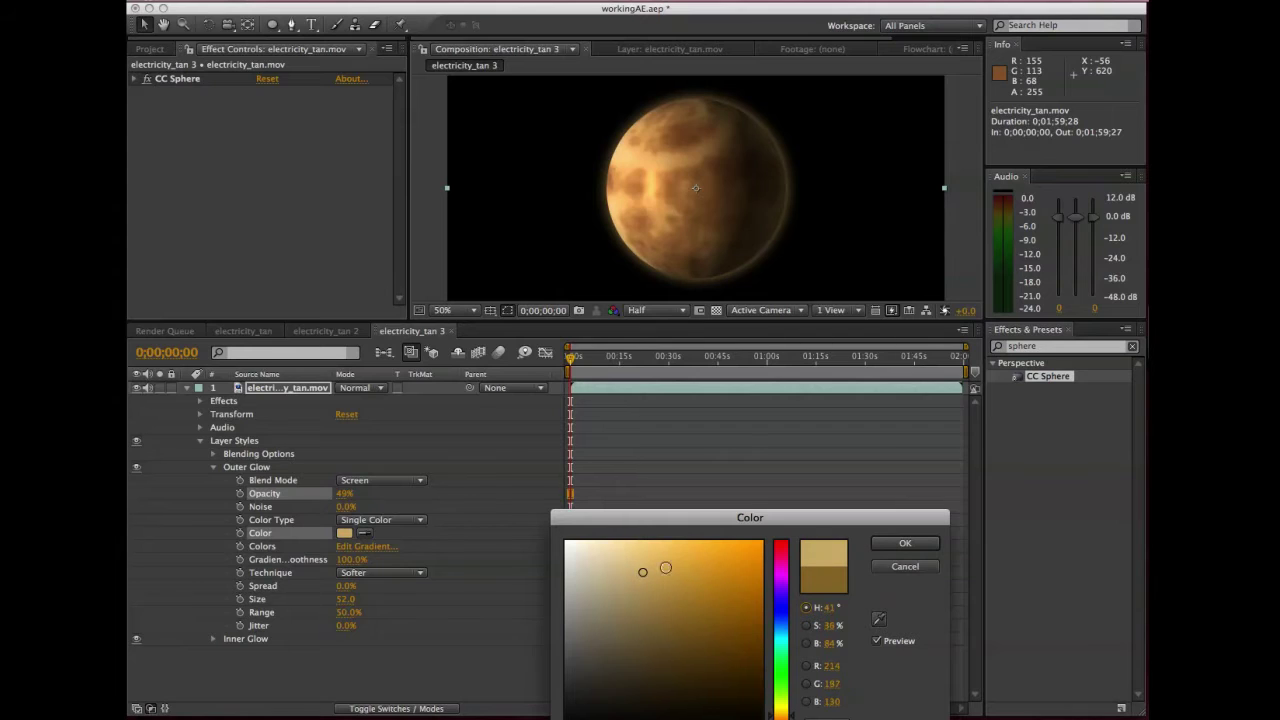
left_click(888, 545)
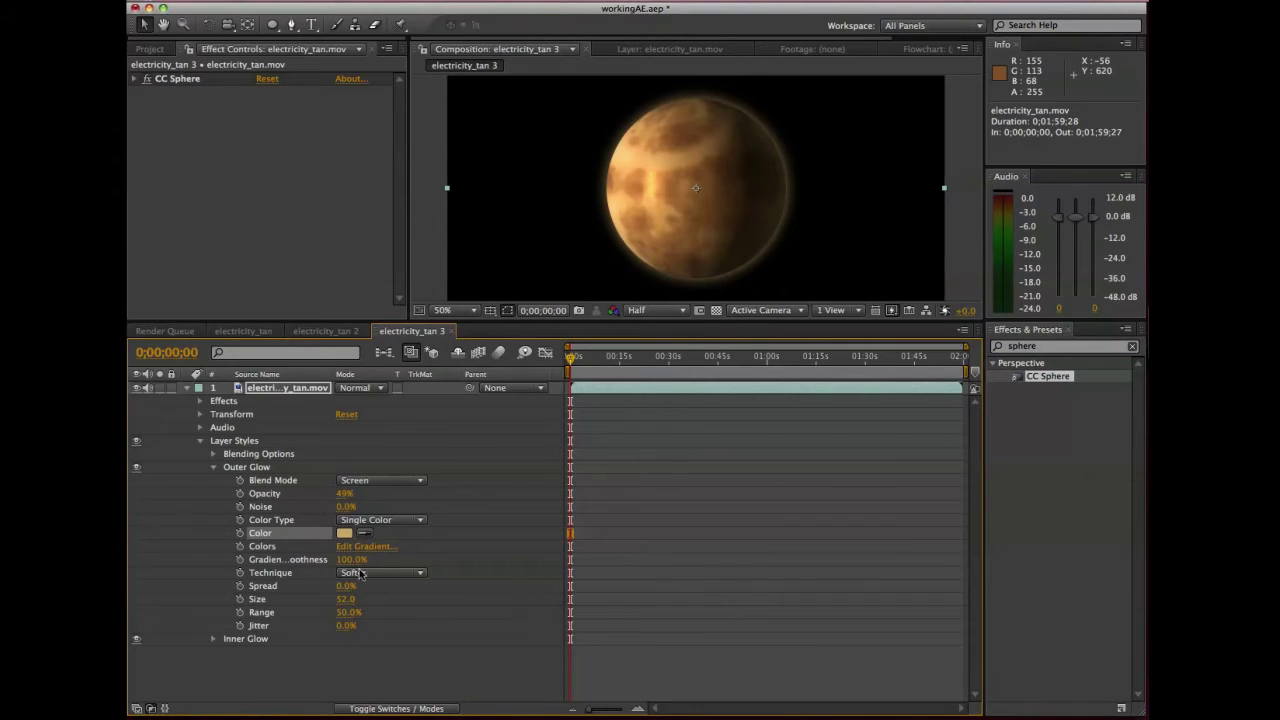
Refine the Outer Glow to 28% opacity, size 91 and a paler tan color of about RGB 240, 214, 160.
left_click_drag(344, 493, 325, 494)
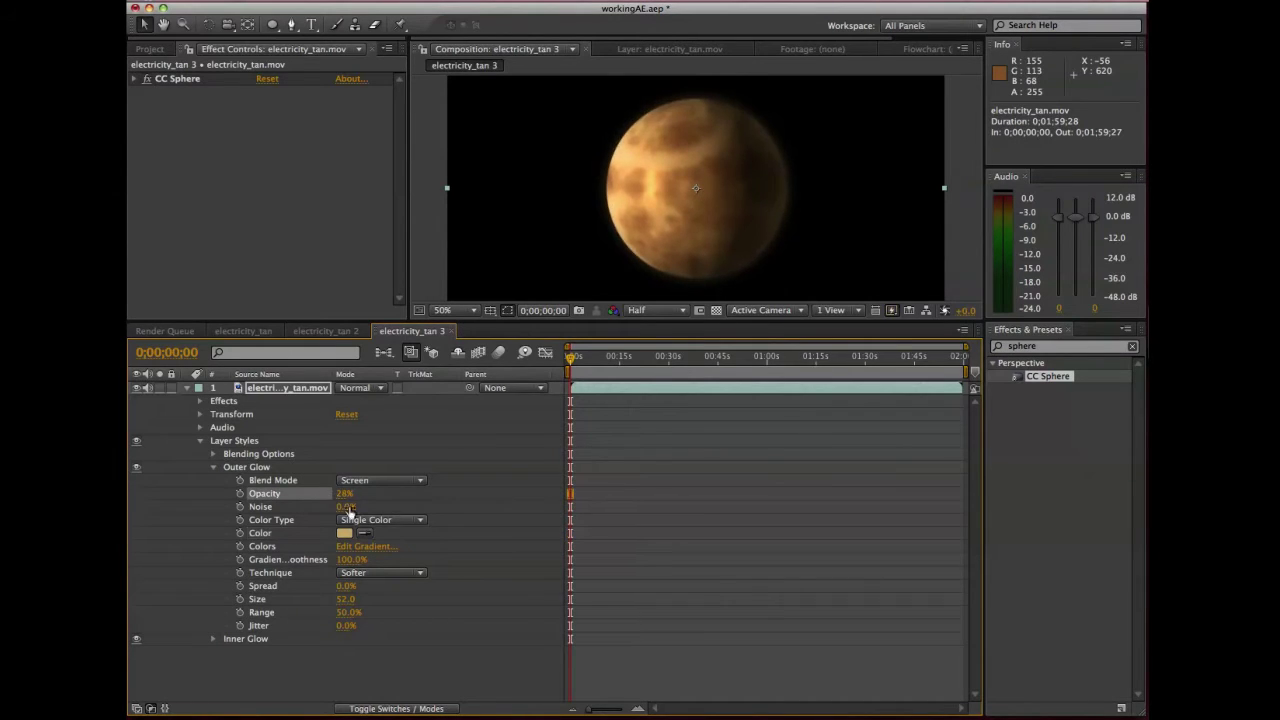
left_click_drag(344, 599, 387, 617)
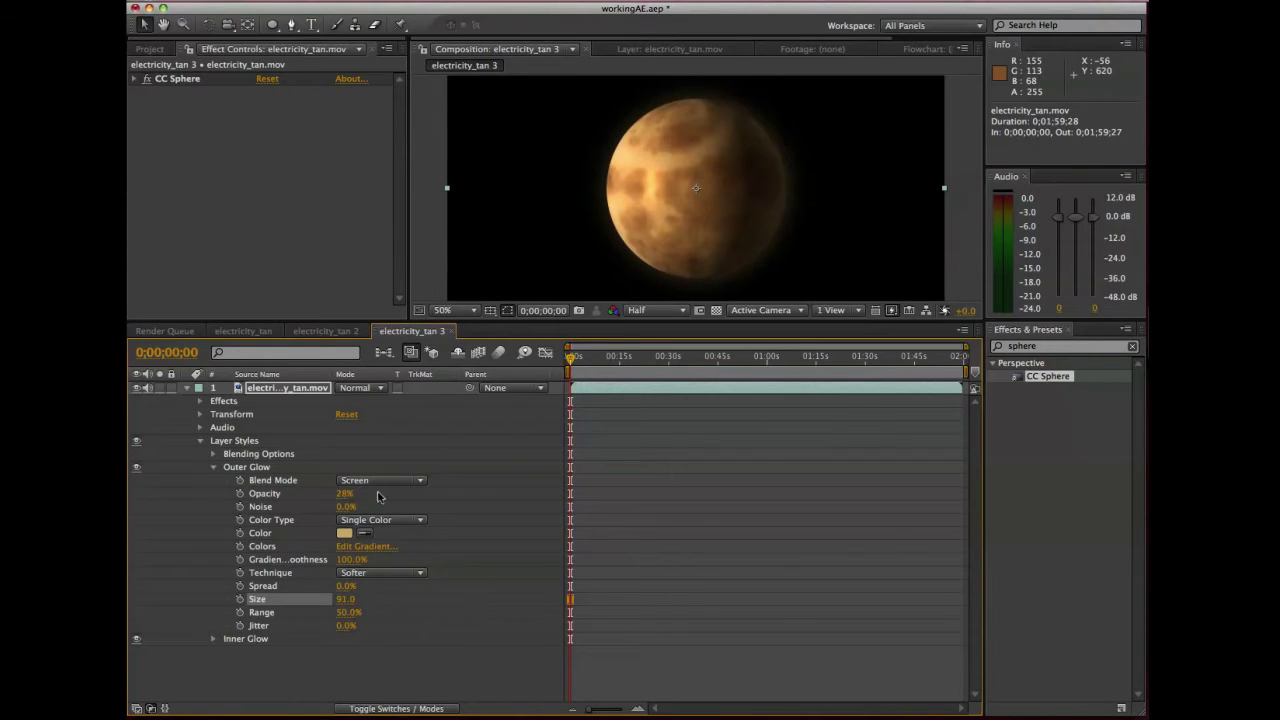
left_click(345, 533)
mouse_move(643, 572)
left_mouse_down()
mouse_move(609, 560)
mouse_move(620, 555)
left_mouse_up()
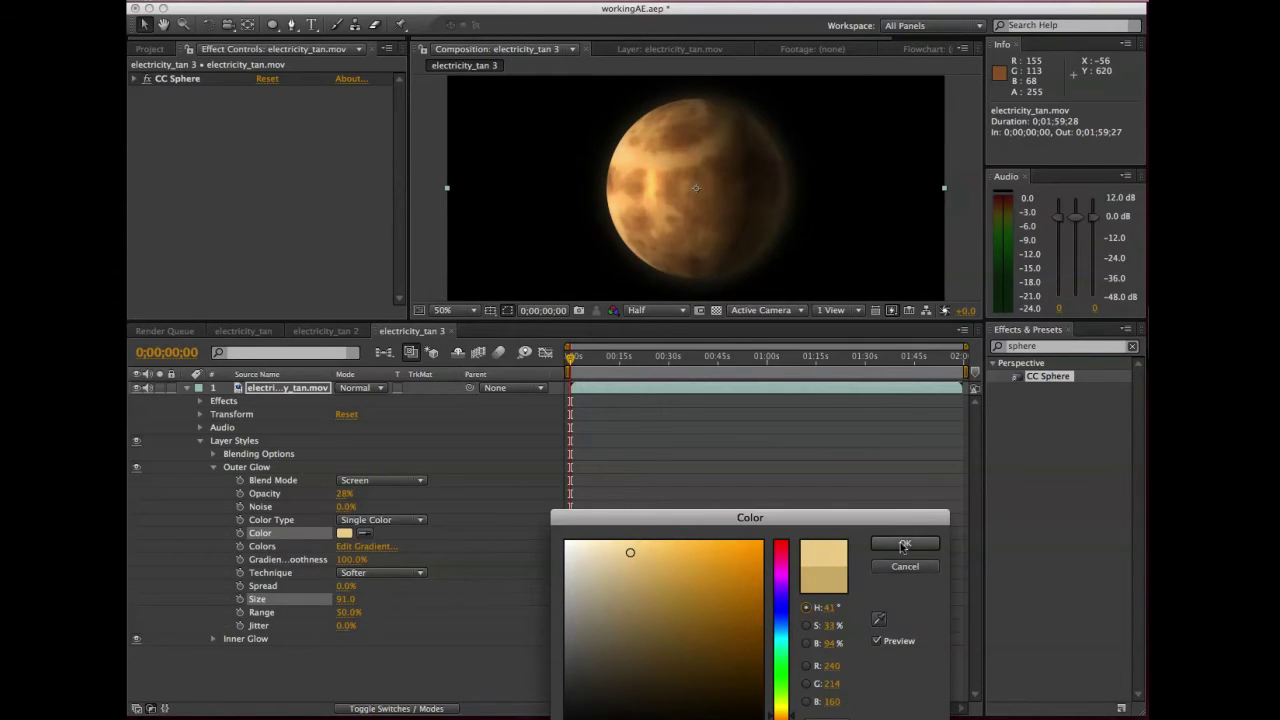
left_click(905, 543)
left_click(318, 653)
Set the Inner Glow's opacity to 17%, leaving both glow styles' settings collapsed.
left_click(213, 467)
left_click(213, 480)
left_click_drag(344, 507, 346, 507)
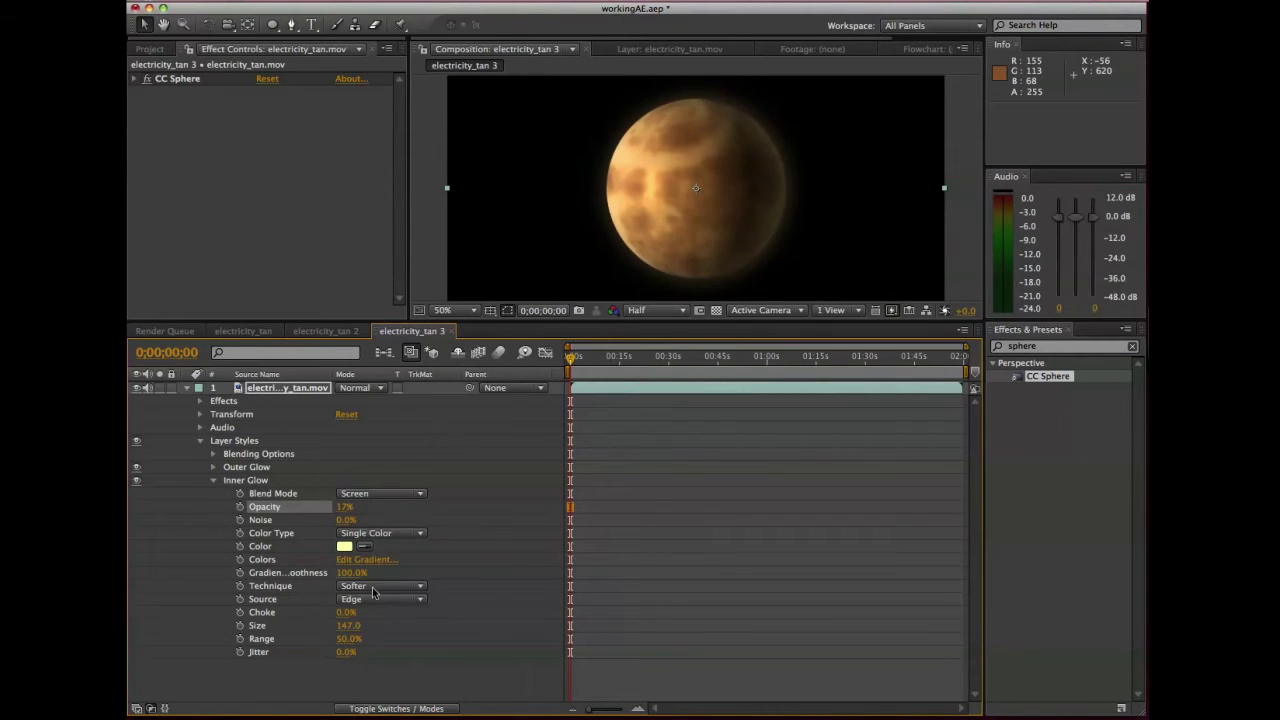
left_click(316, 684)
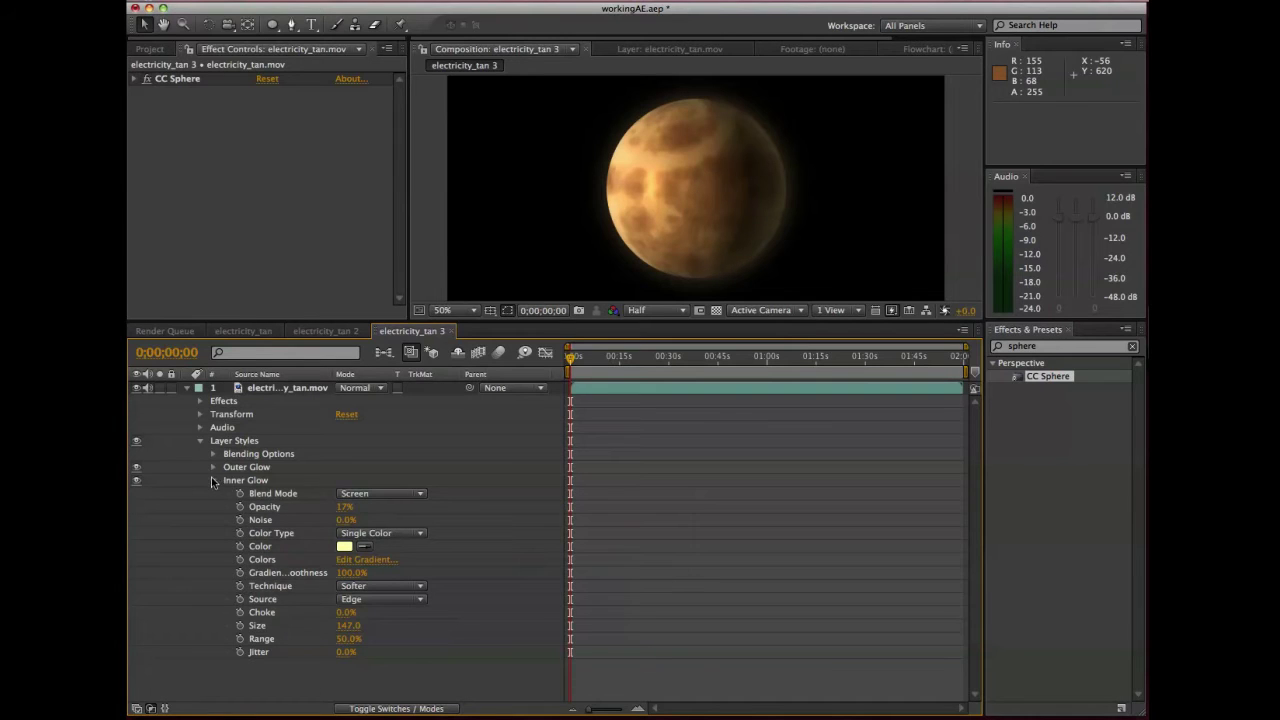
left_click(212, 481)
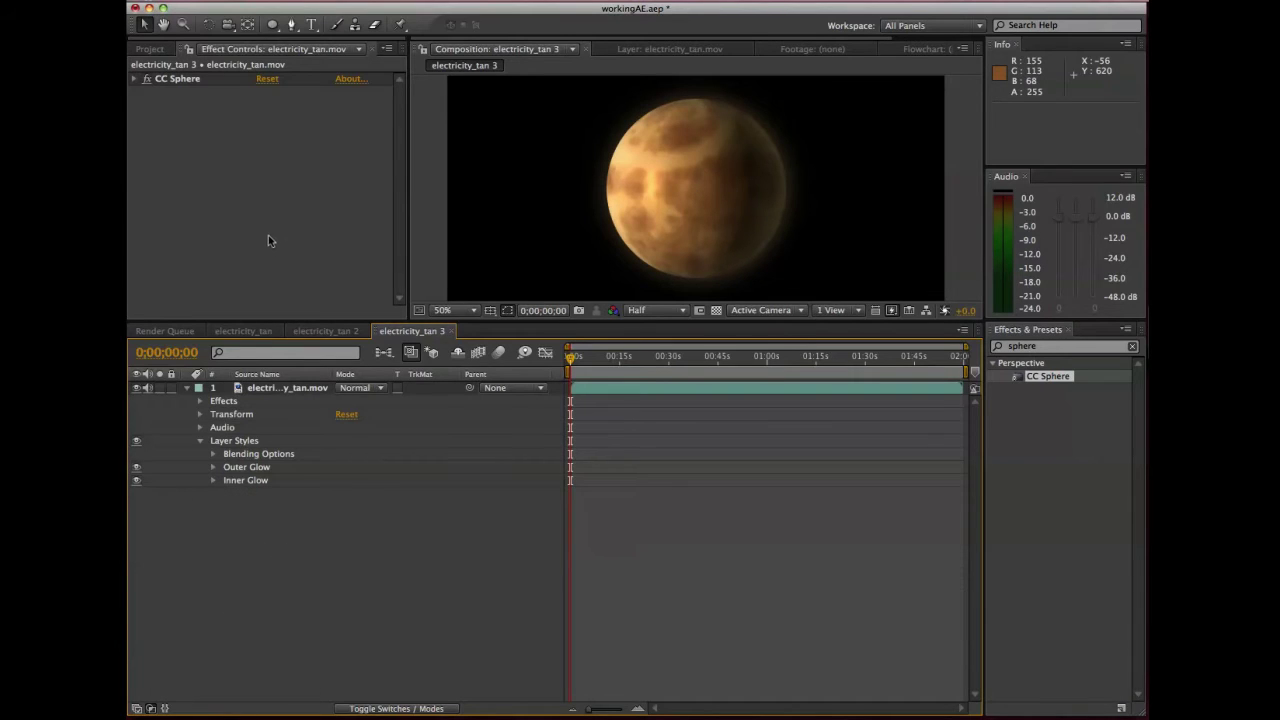
Find the Hue/Saturation effect, apply it to the electricity_tan.mov layer and set Master Saturation to 22.
key("super+5")
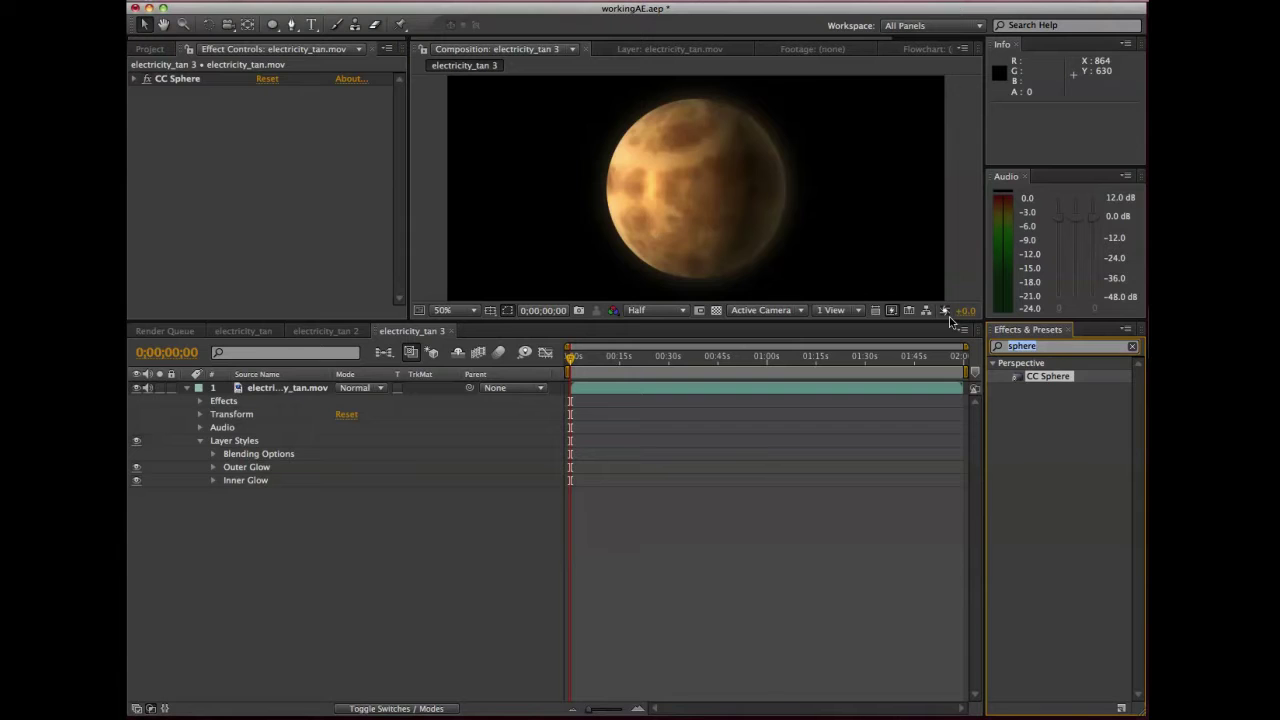
type("hue")
left_click_drag(1039, 448, 241, 160)
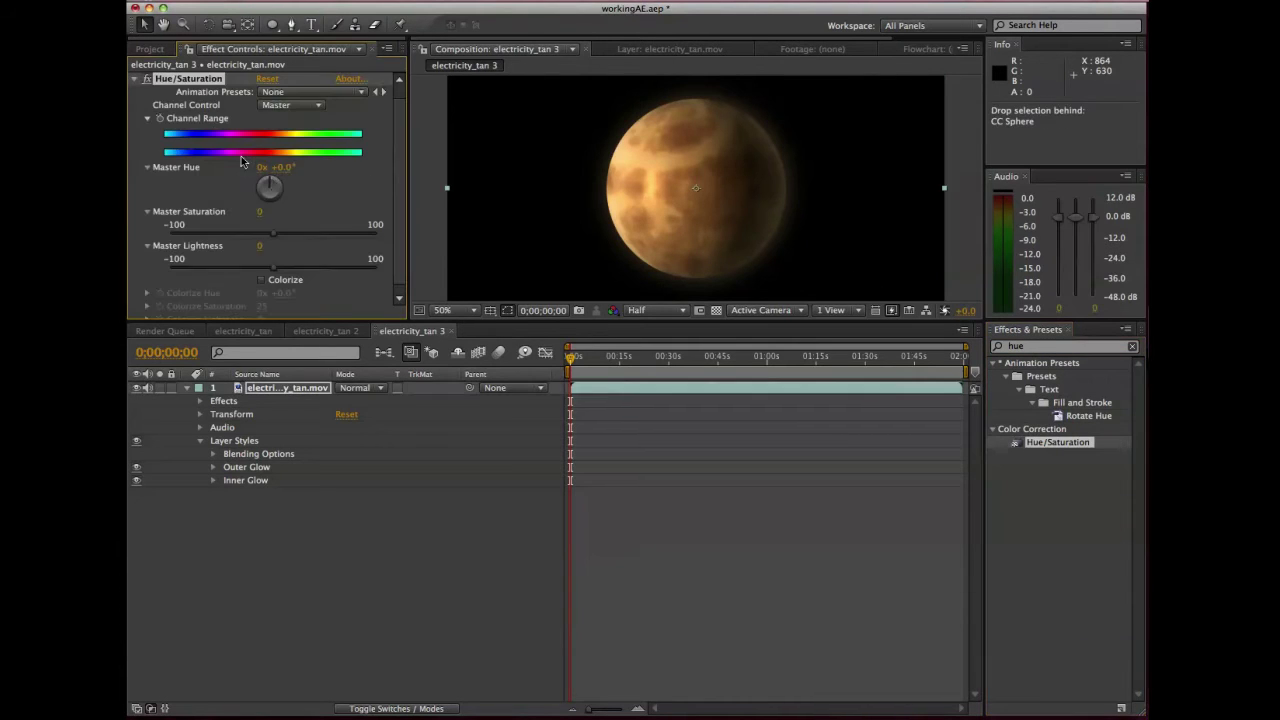
left_click(292, 237)
left_click(296, 237)
left_click(279, 530)
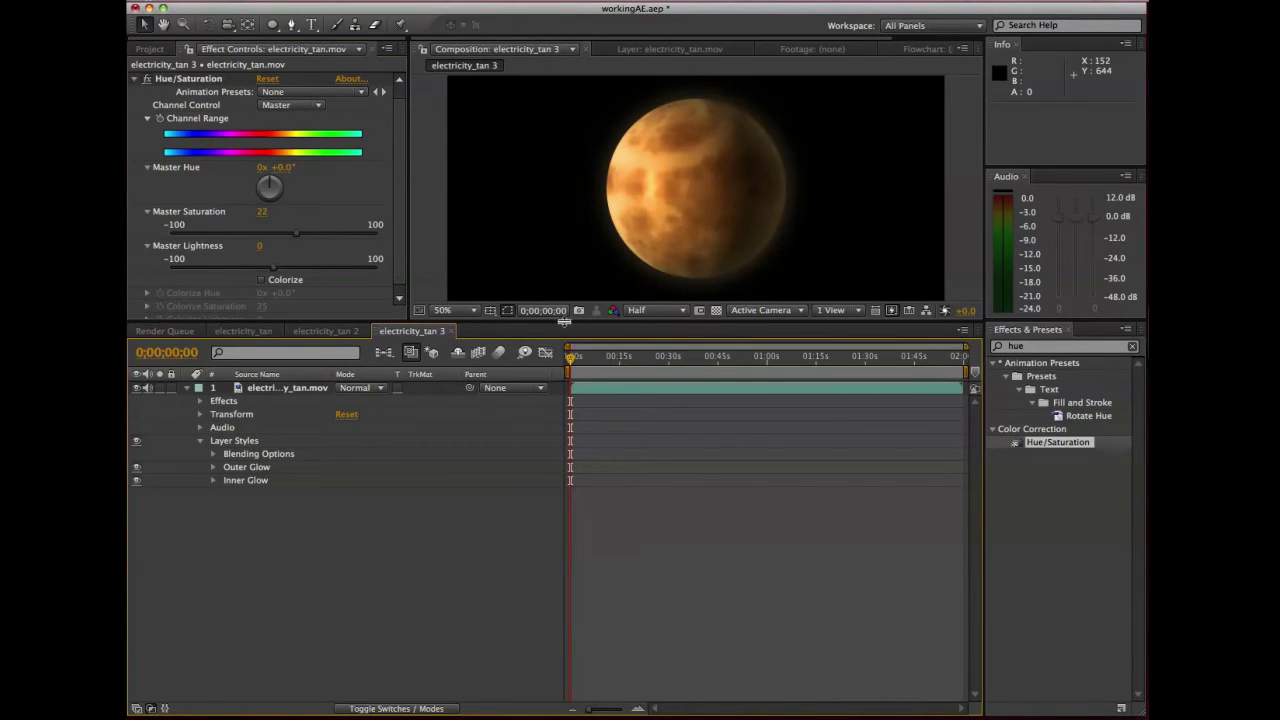
Enlarge the composition view and collapse the Hue/Saturation settings and the electricity_tan.mov layer's properties.
left_click_drag(575, 326, 575, 429)
left_click(134, 91)
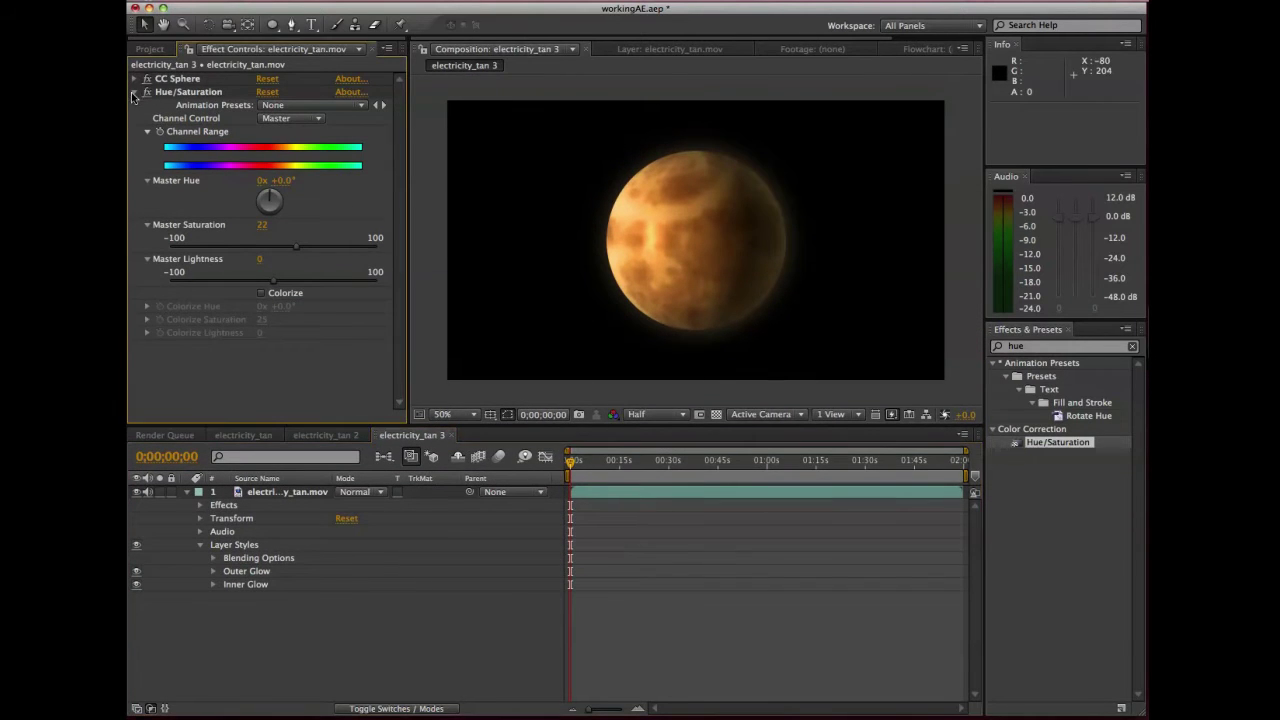
left_click(228, 611)
left_click(186, 491)
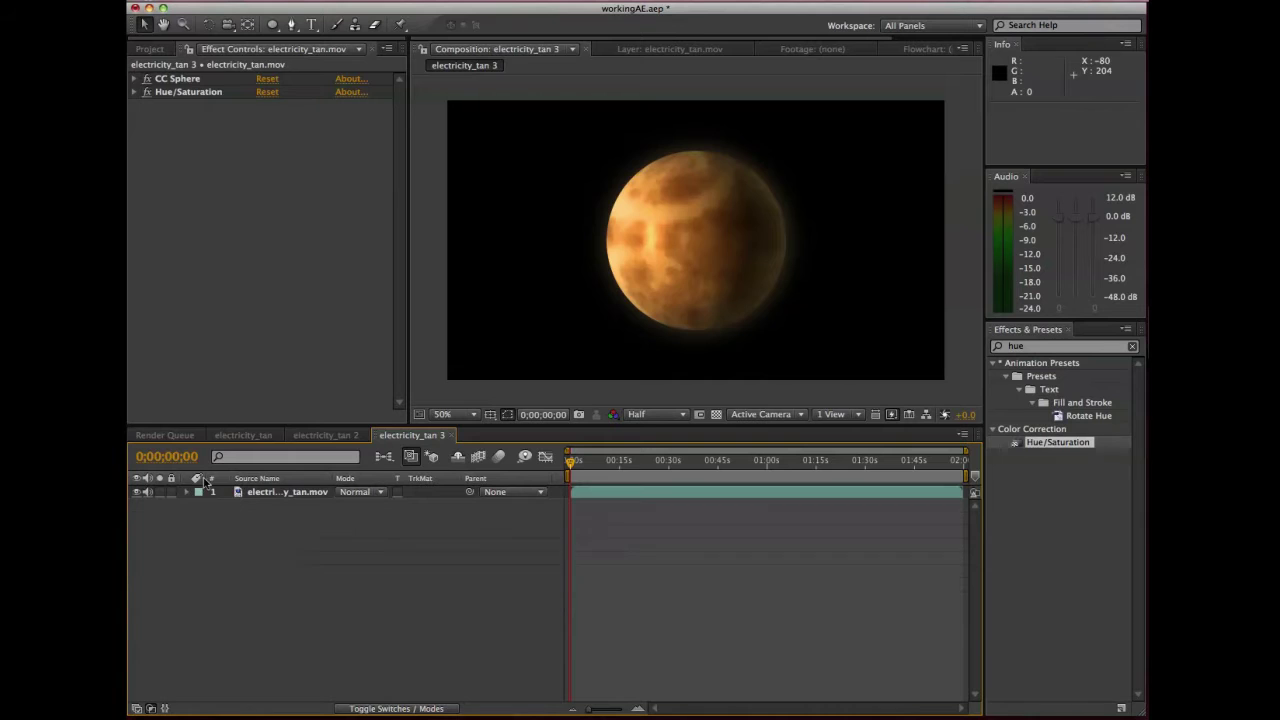
Create a white solid named "stars" and place it below the electricity_tan.mov layer.
right_click(434, 137)
mouse_move(585, 143)
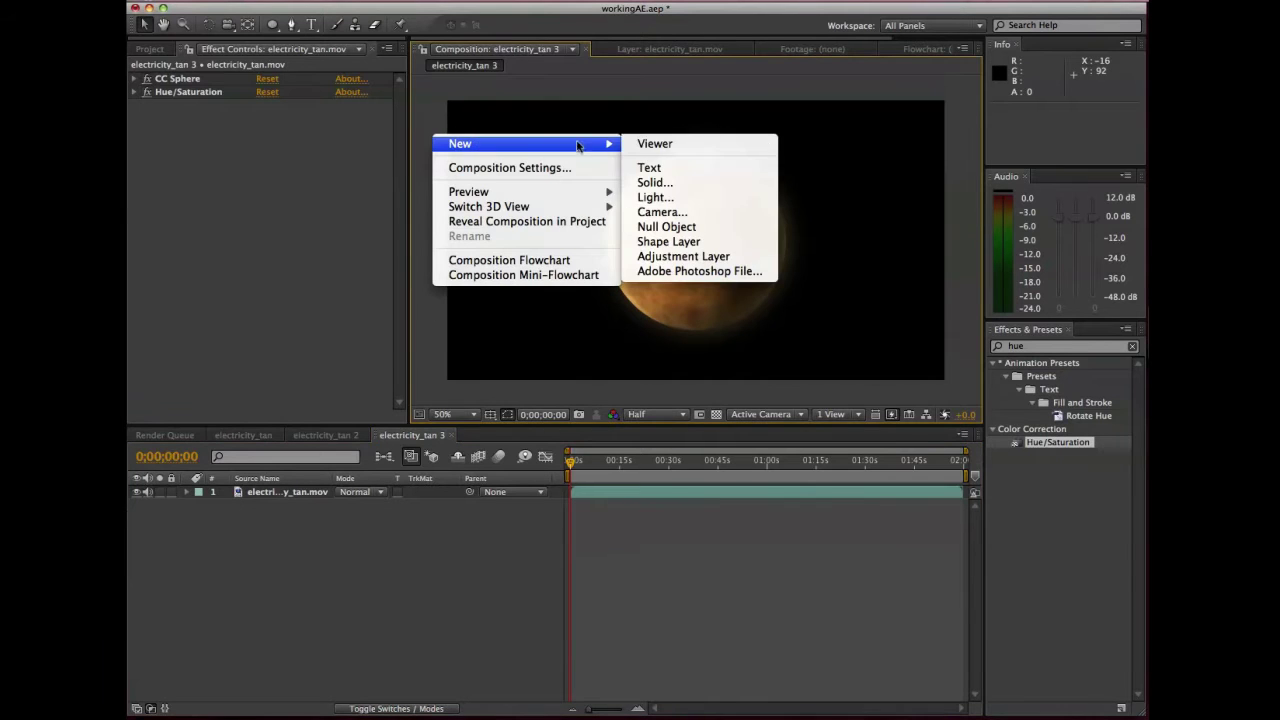
left_click(655, 182)
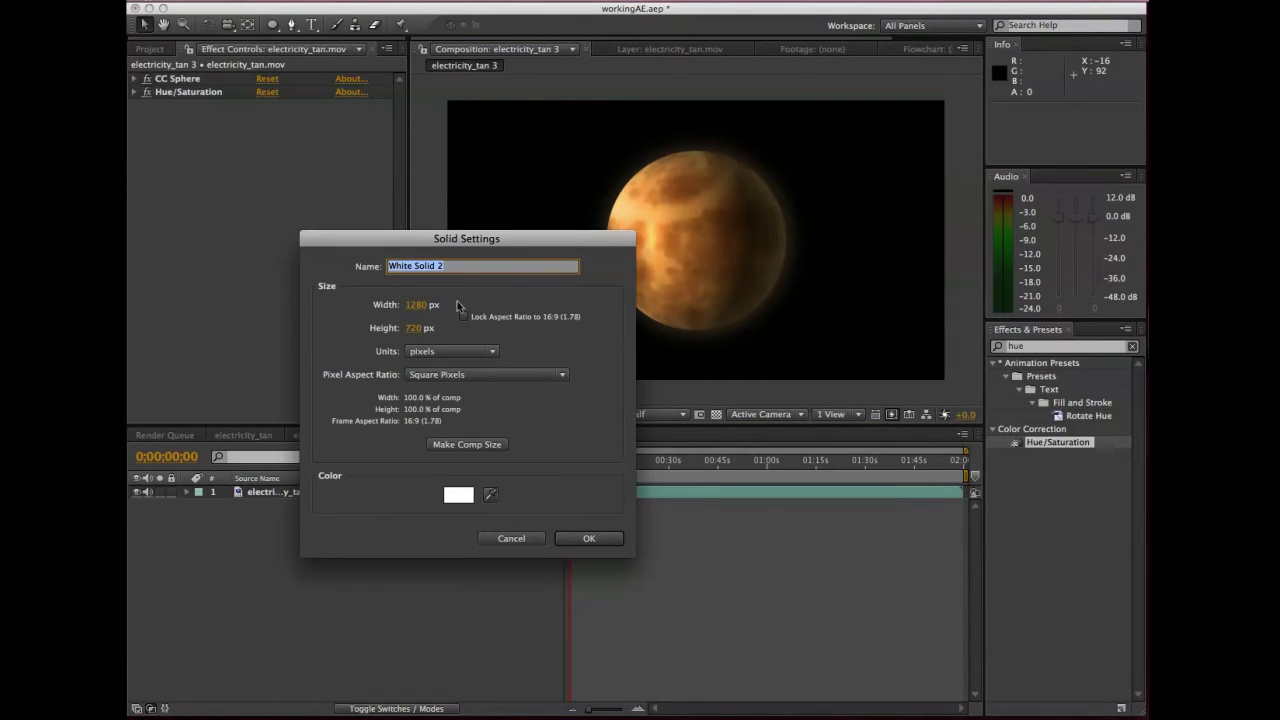
type("s")
key("Return")
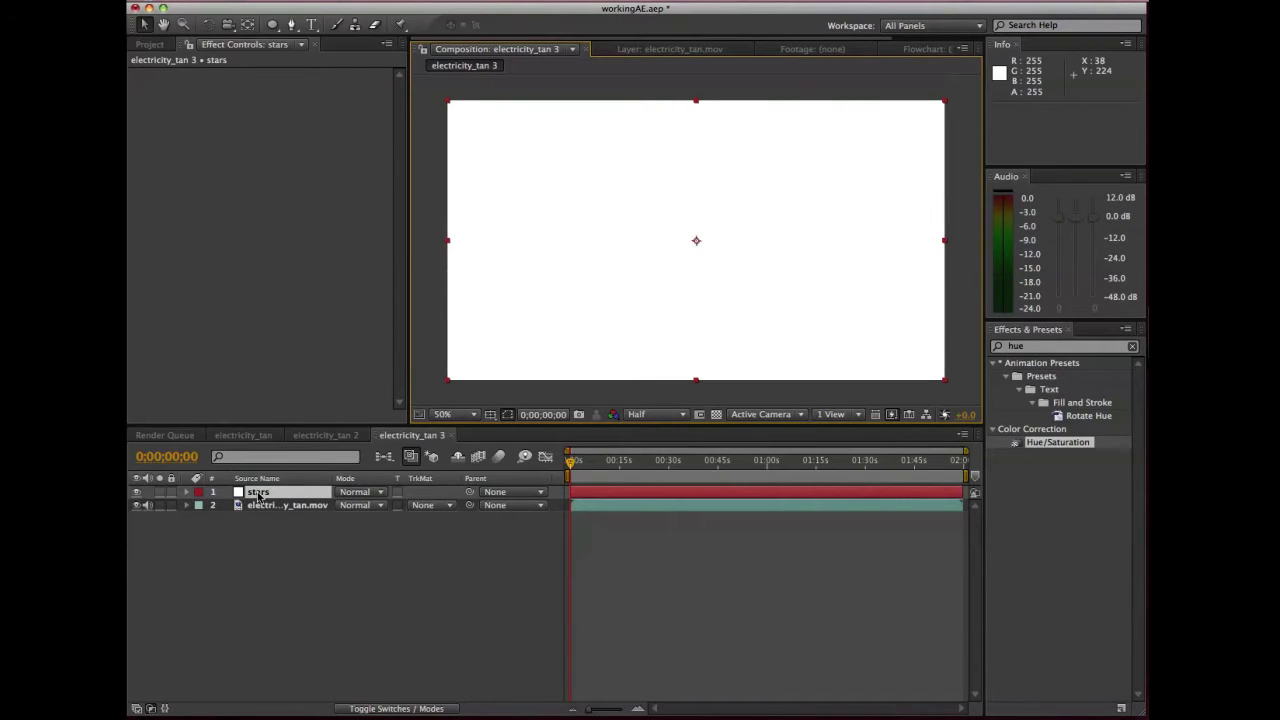
left_click_drag(257, 495, 269, 601)
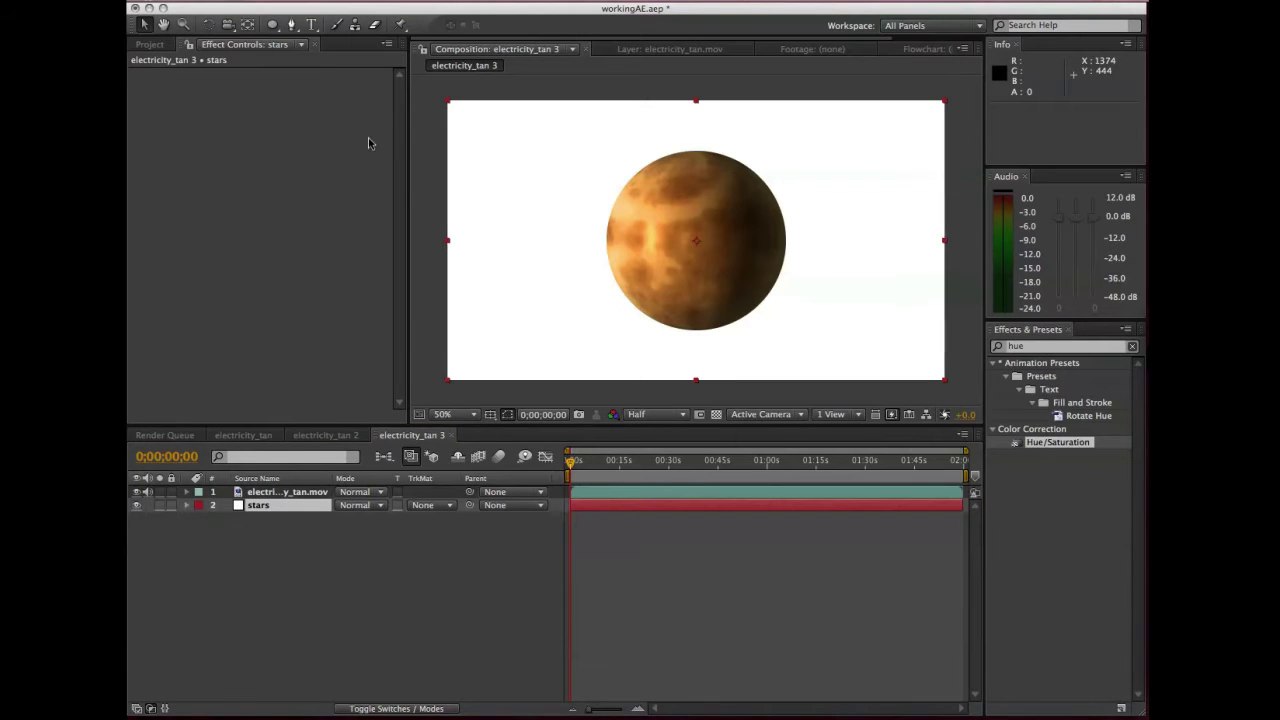
Search the effects for "star" and apply CC Star Burst to the stars layer.
double_click(1016, 346)
type("star")
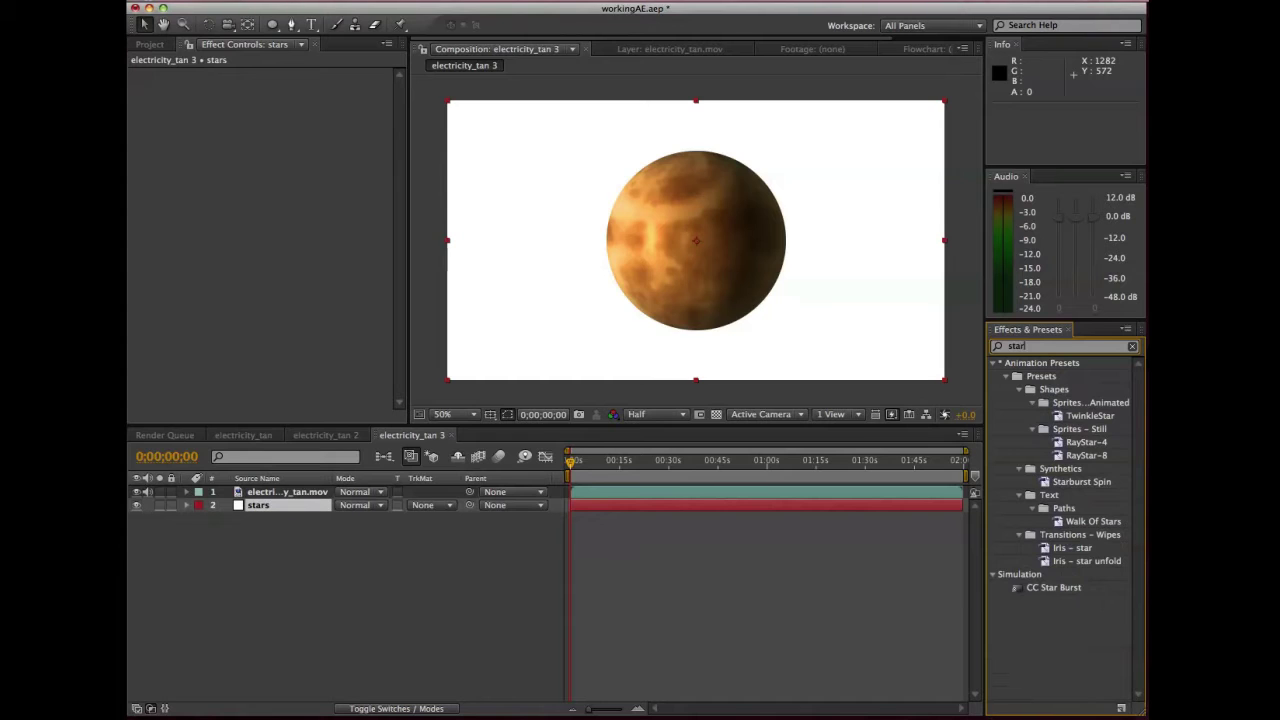
left_click_drag(1052, 588, 260, 506)
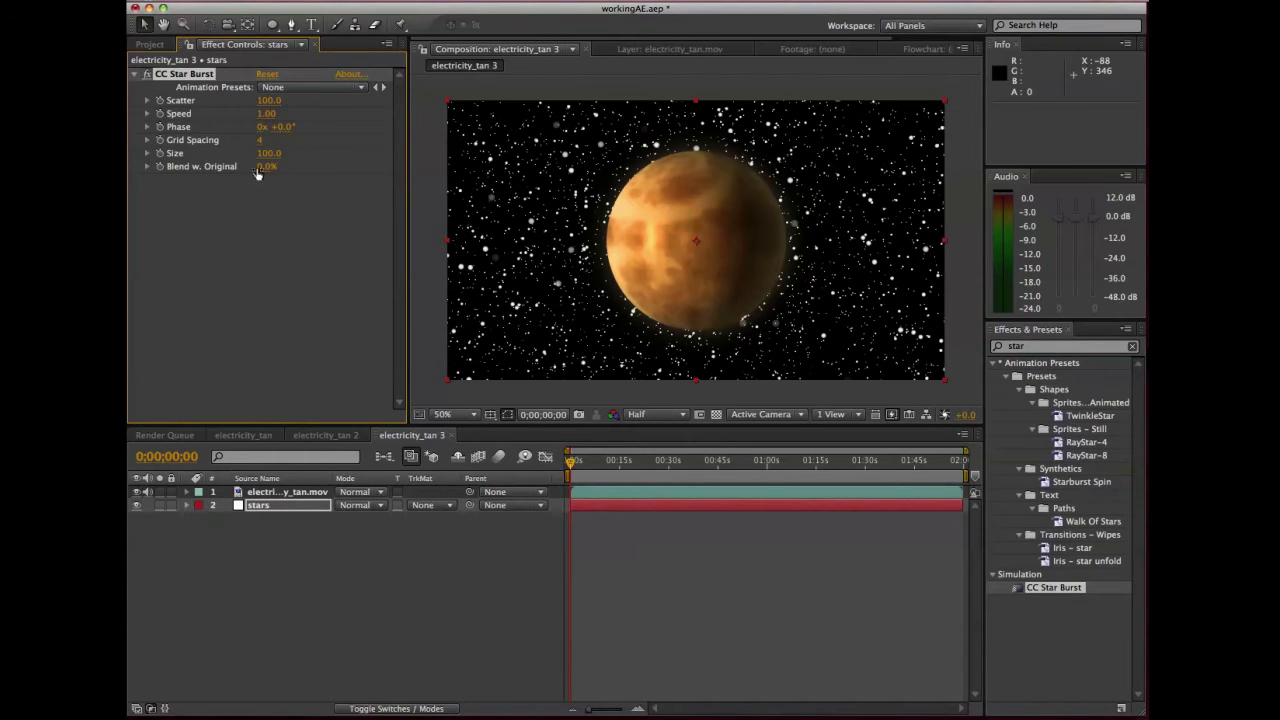
Set the CC Star Burst scatter to 198 and its size to 50.
left_click_drag(268, 100, 347, 100)
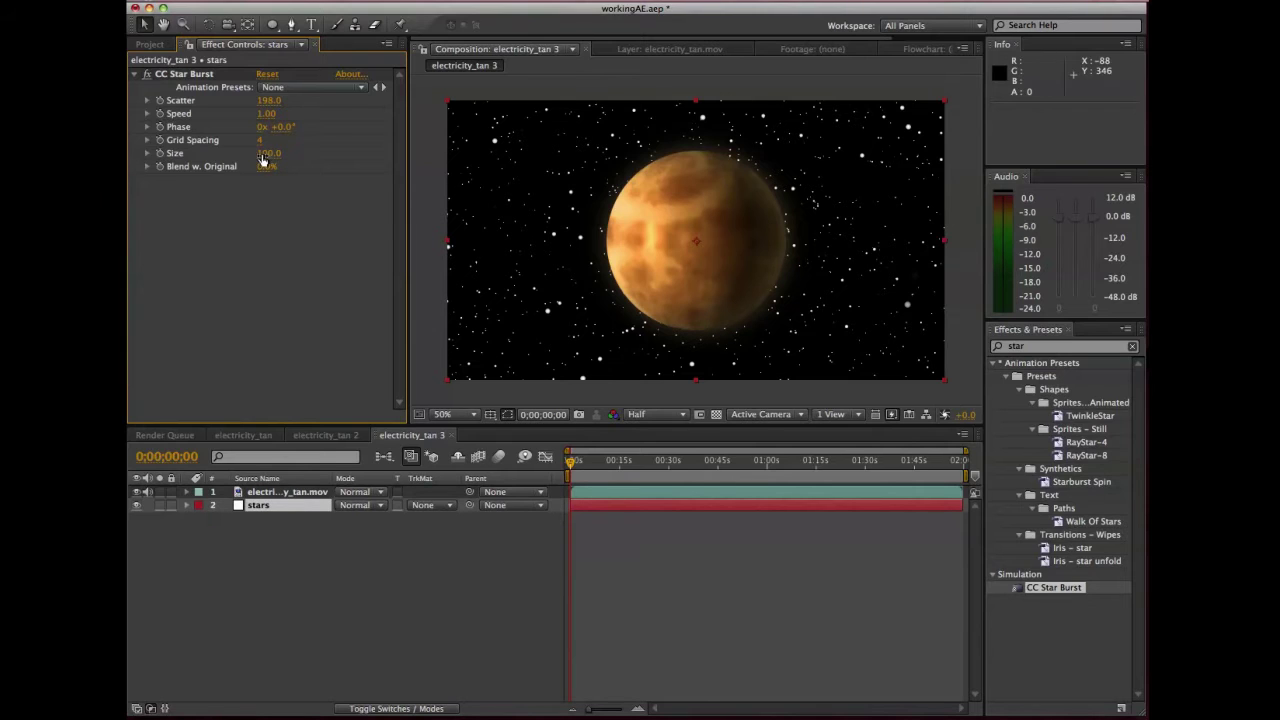
left_click_drag(259, 158, 273, 153)
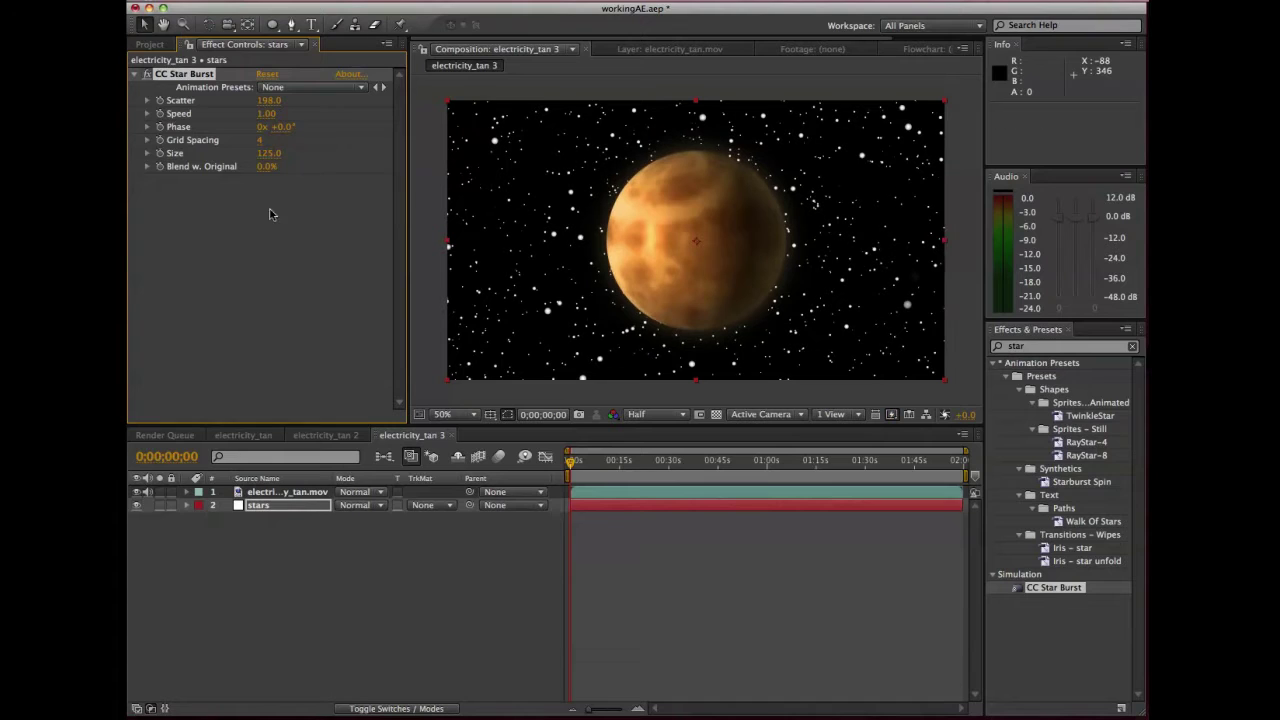
left_click(253, 308)
left_click_drag(267, 153, 246, 152)
left_click_drag(284, 150, 254, 152)
left_click(269, 208)
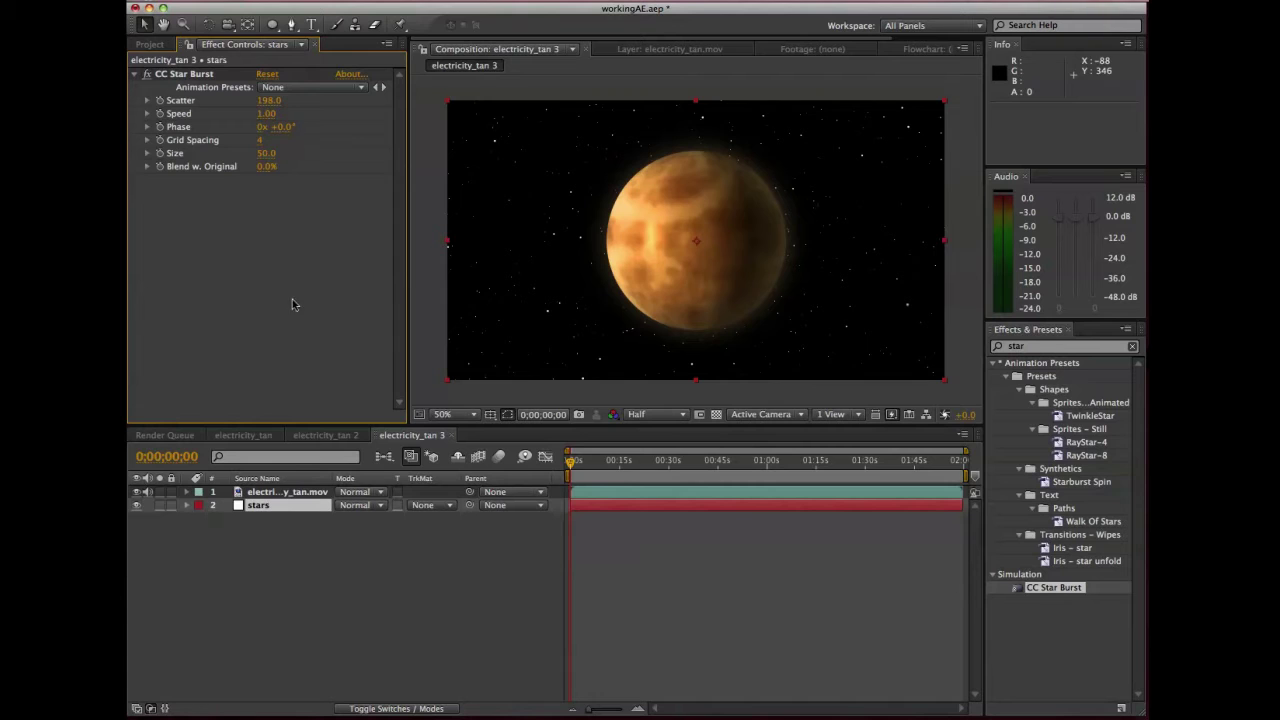
Preview the start of the animation and end the work area at 0;00;10;06.
mouse_move(575, 462)
left_mouse_down()
mouse_move(604, 470)
mouse_move(577, 473)
left_mouse_up()
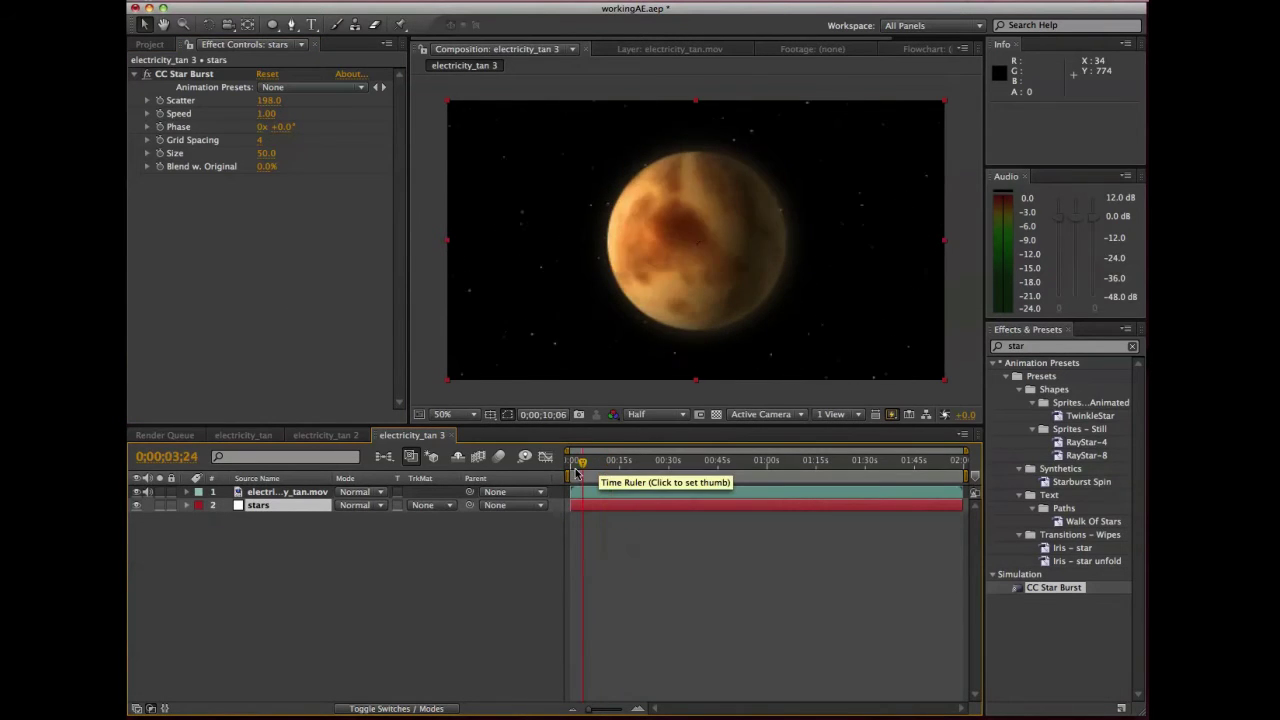
left_click(604, 470)
key("n")
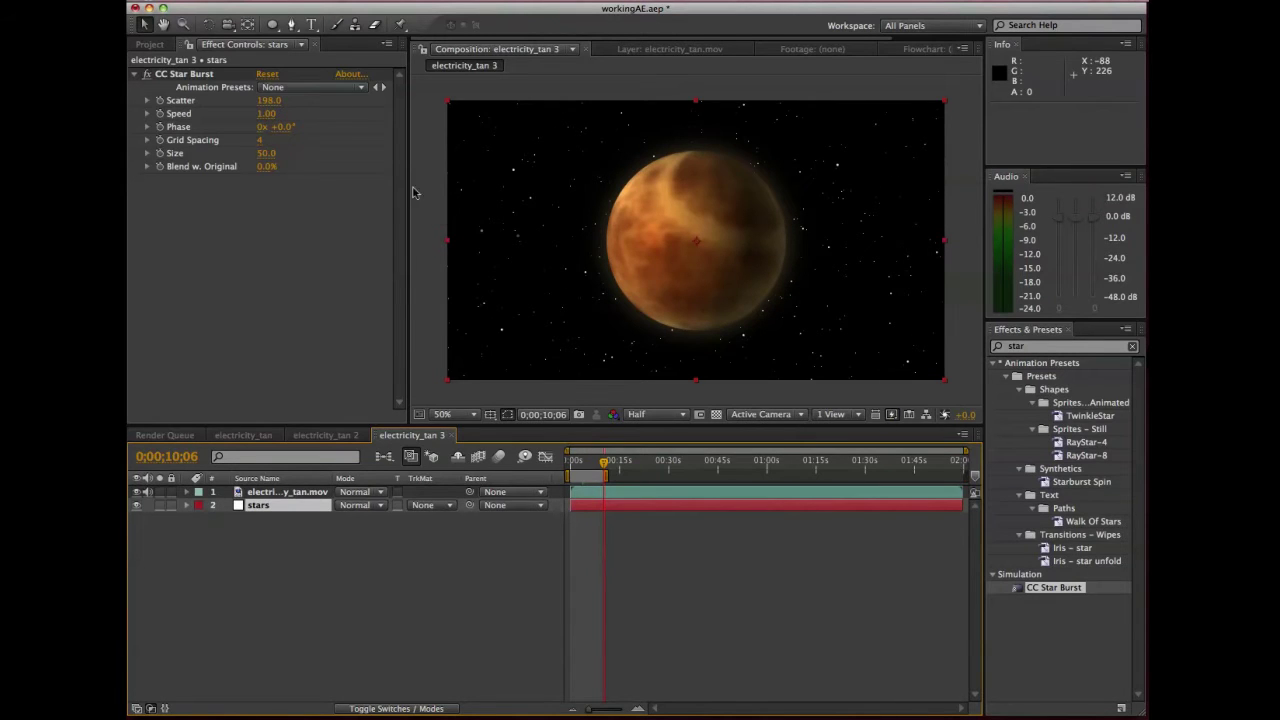
Trim the composition to the work area and preview the planet against the starfield.
left_click(337, 2)
left_click(382, 81)
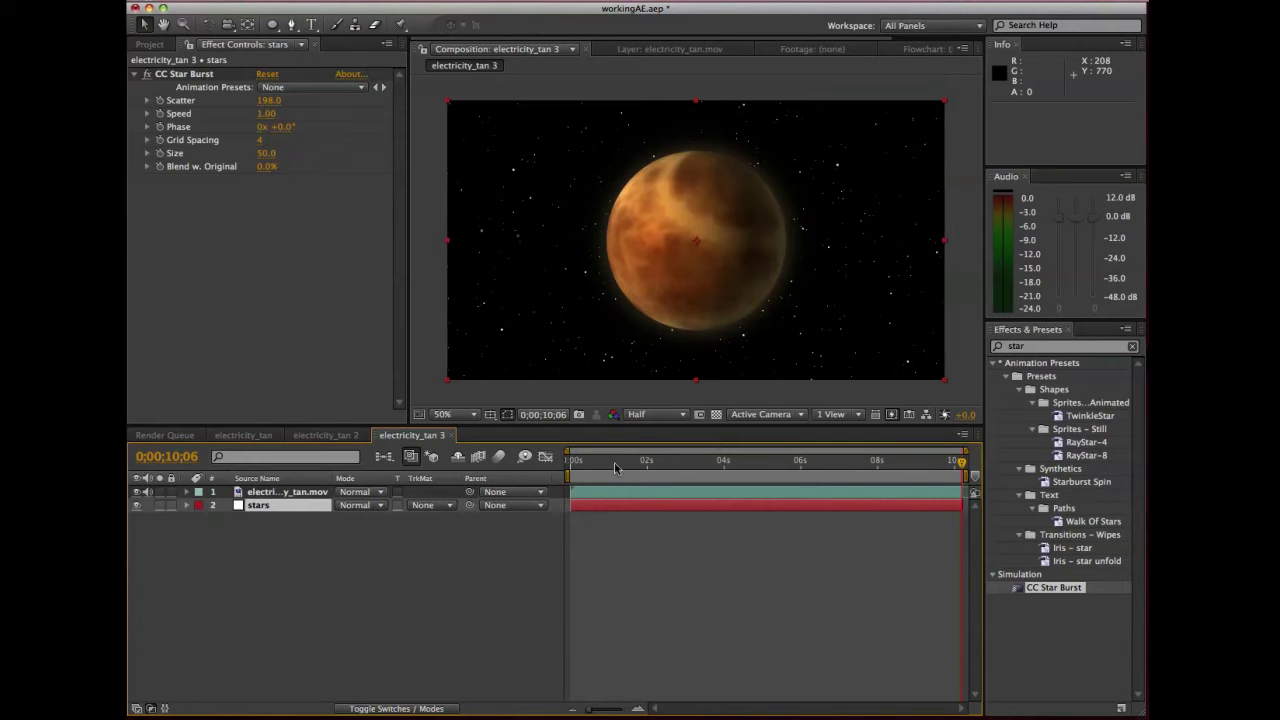
key("KP_0")
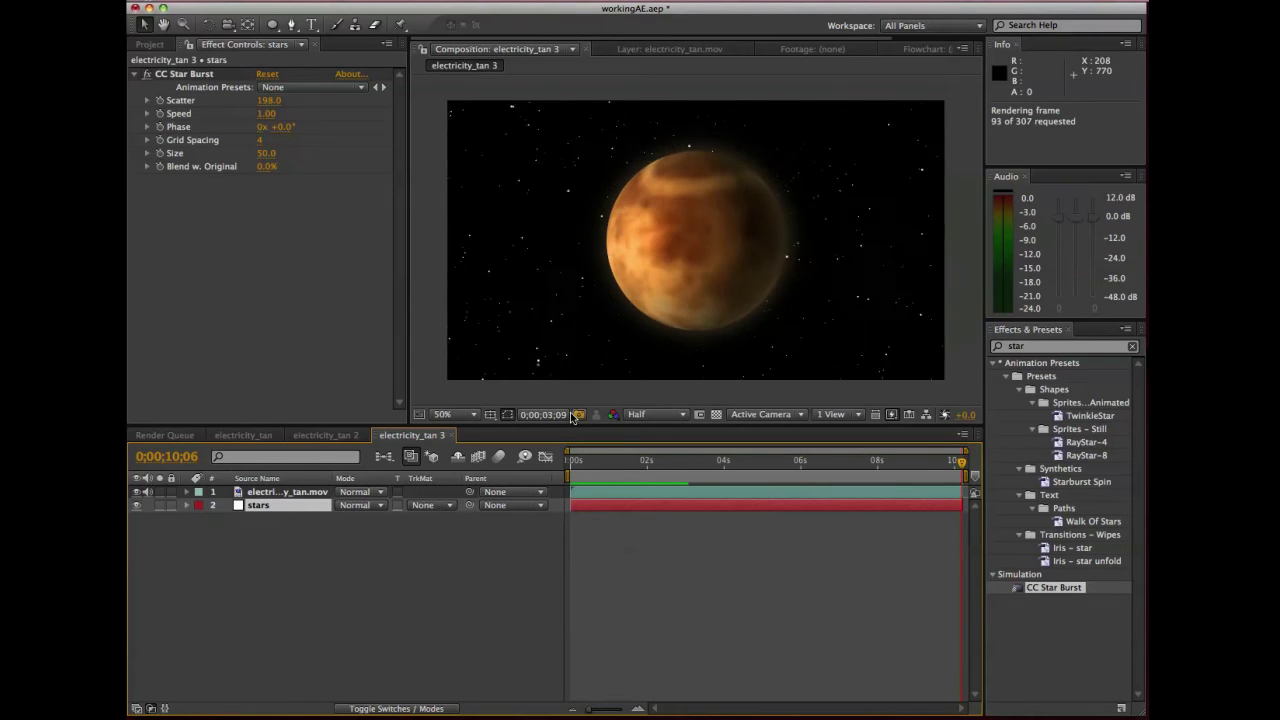
key("space")
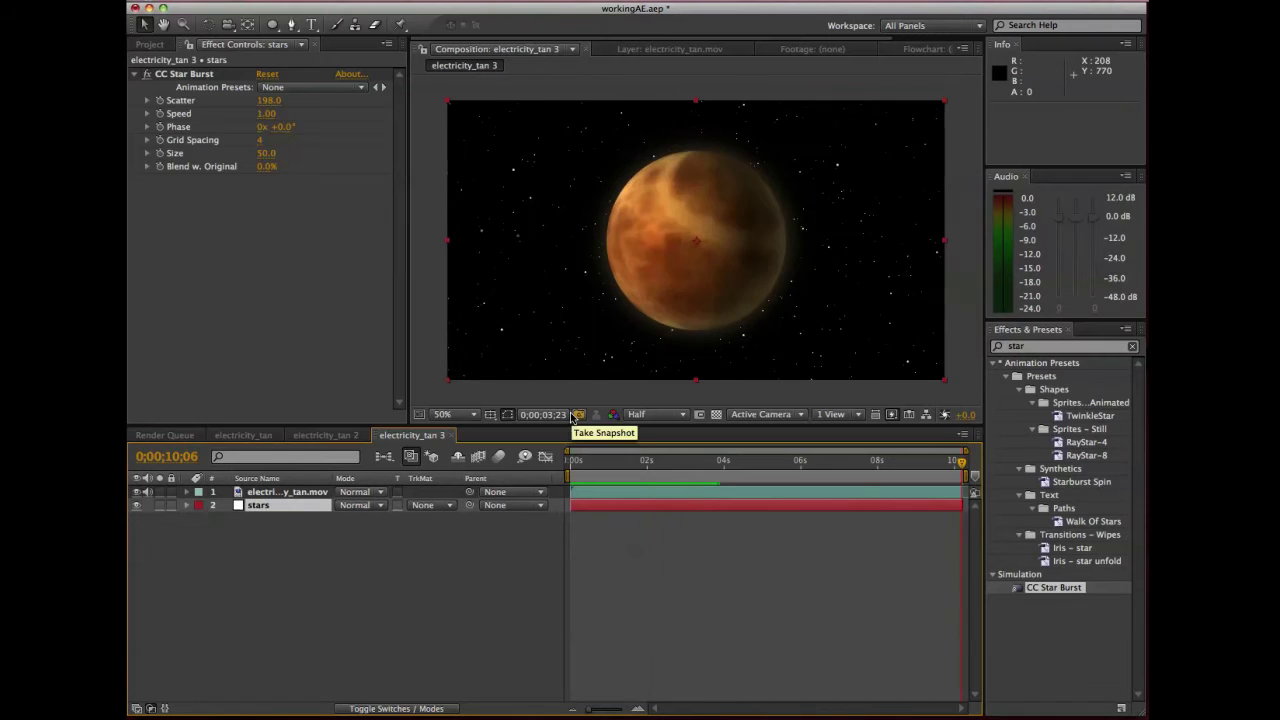
Examine the electricity_tan 2 and electricity_tan compositions for reference, and return to electricity_tan 3.
left_click(257, 557)
left_click(355, 436)
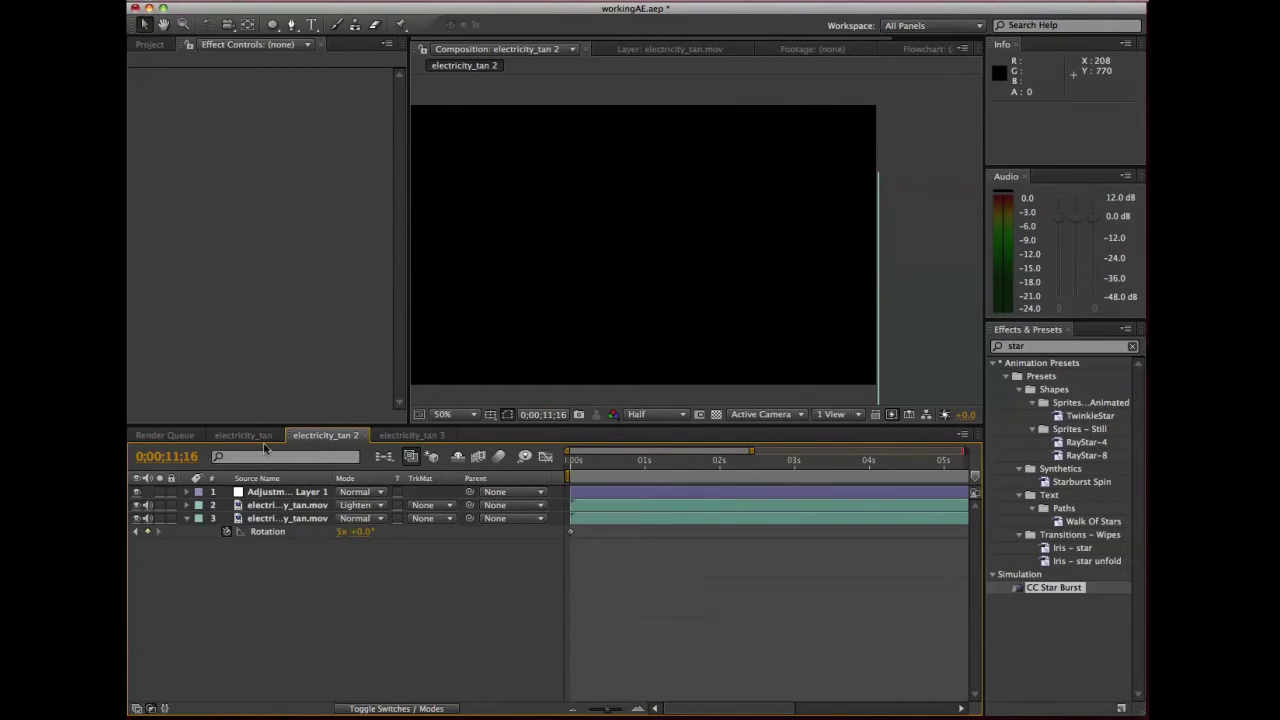
left_click(250, 436)
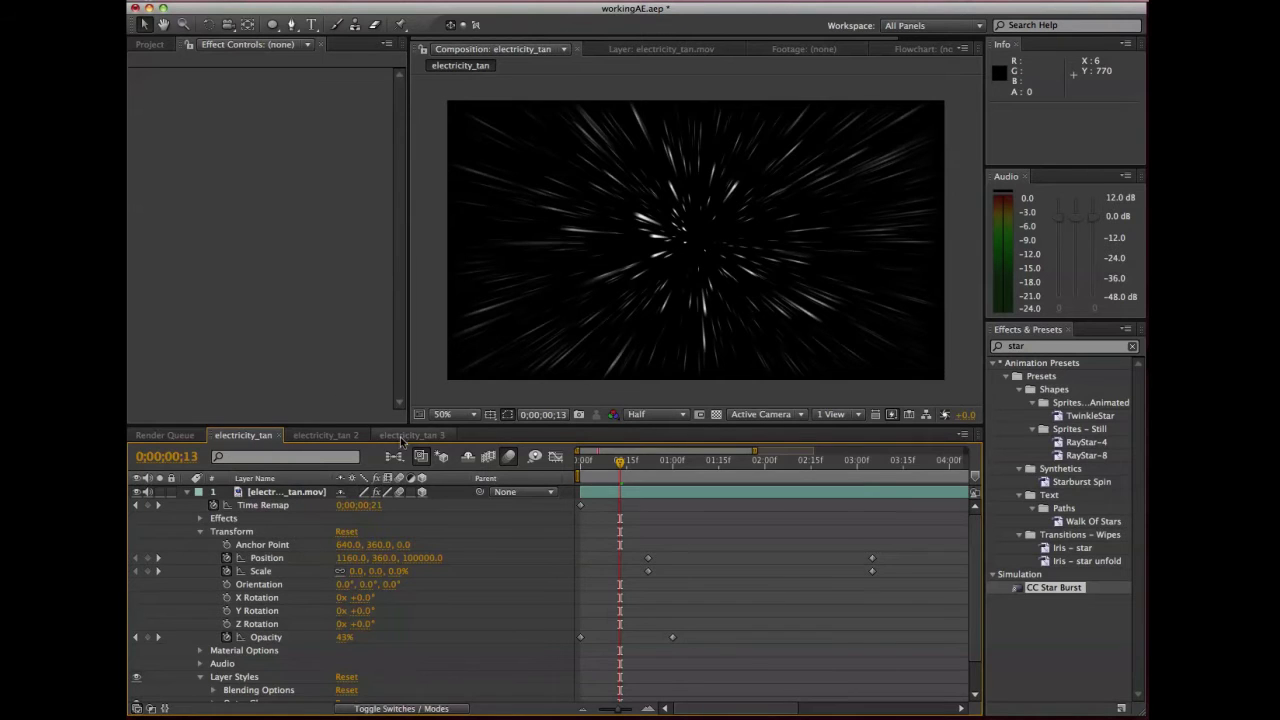
left_click(404, 437)
Search the effects for "echo" and apply Echo to the stars layer.
left_click(1062, 346)
type("echo")
left_click_drag(1036, 376, 285, 507)
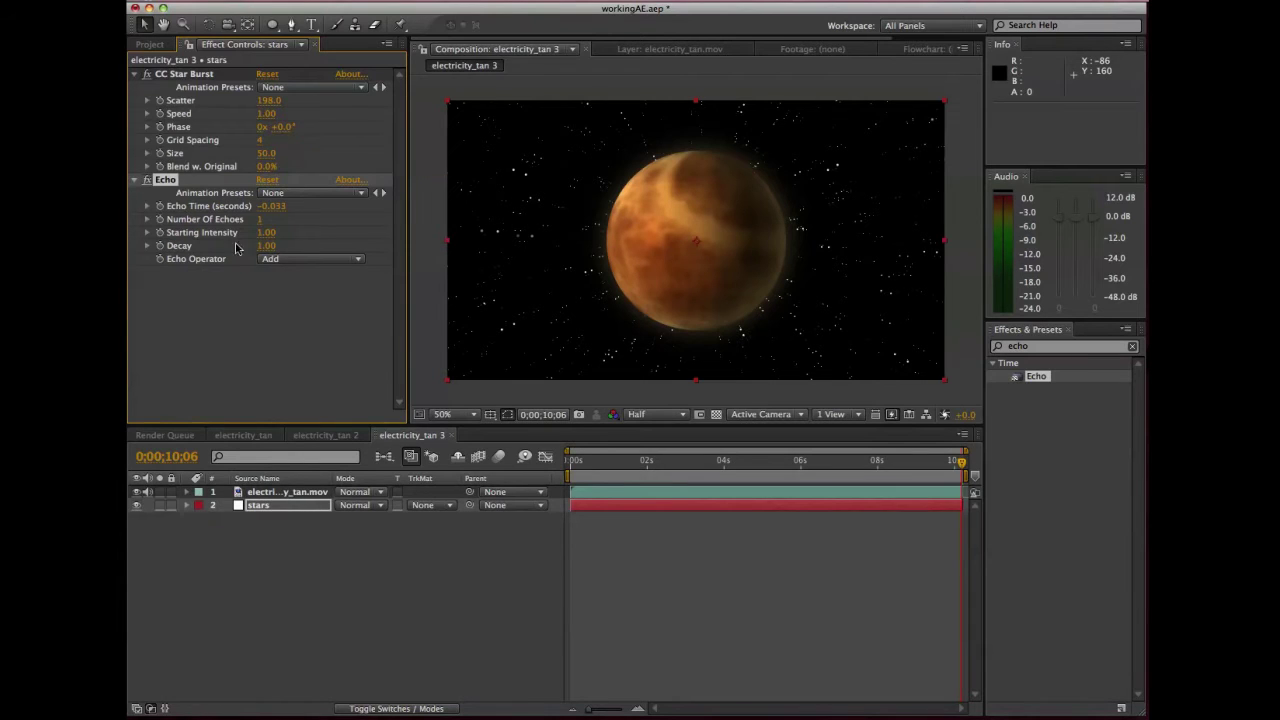
Set the stars layer's Echo effect to 20 echoes with a decay of 0.85.
left_click(259, 219)
type("20")
key("Return")
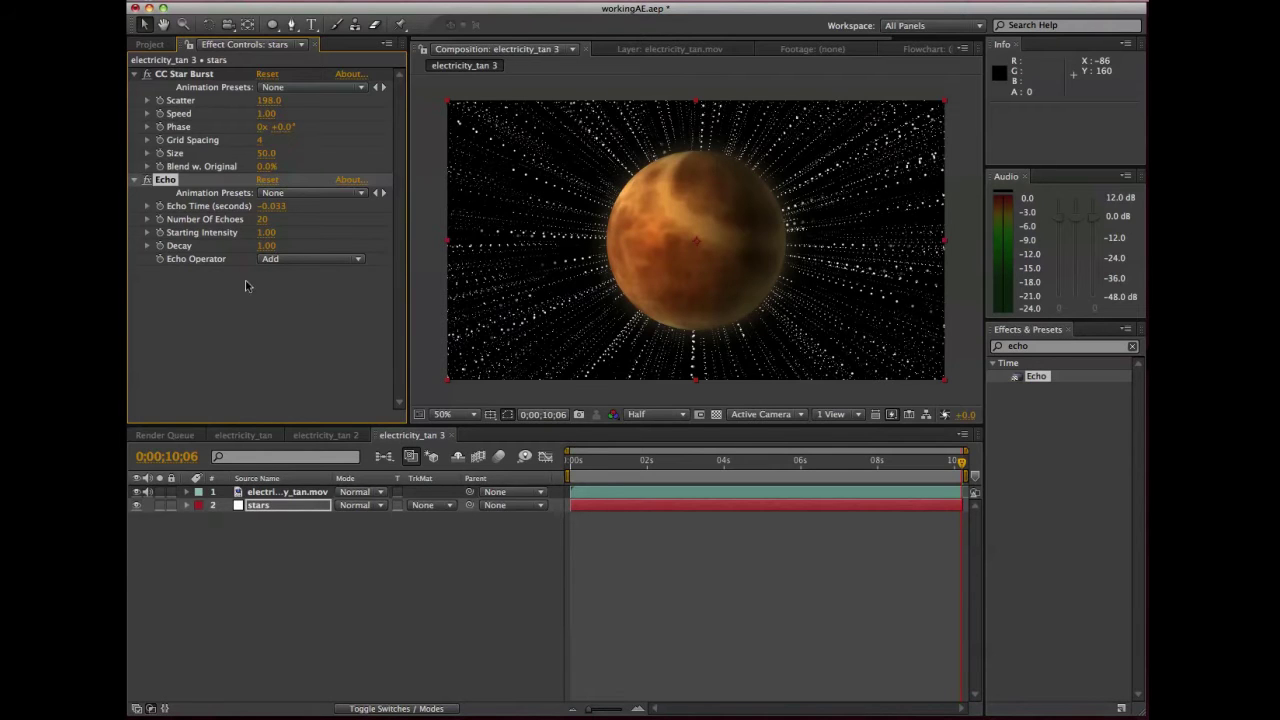
left_click(265, 246)
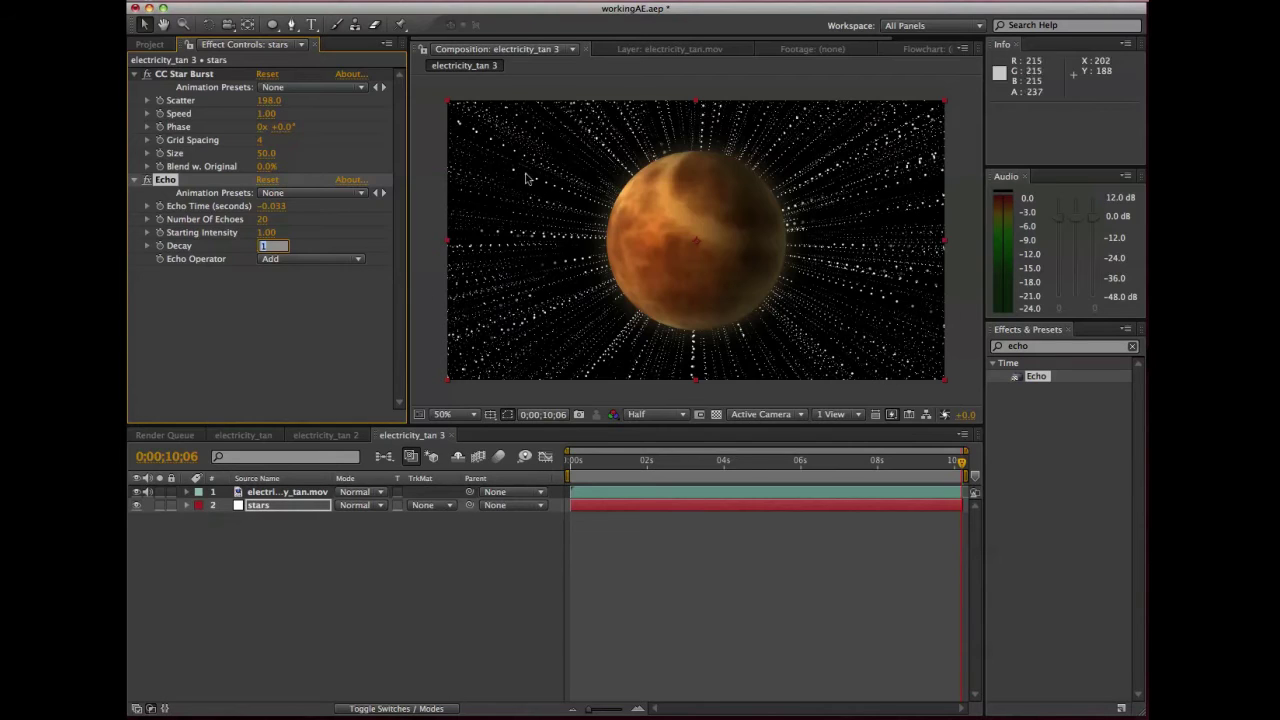
type(".9")
key("Return")
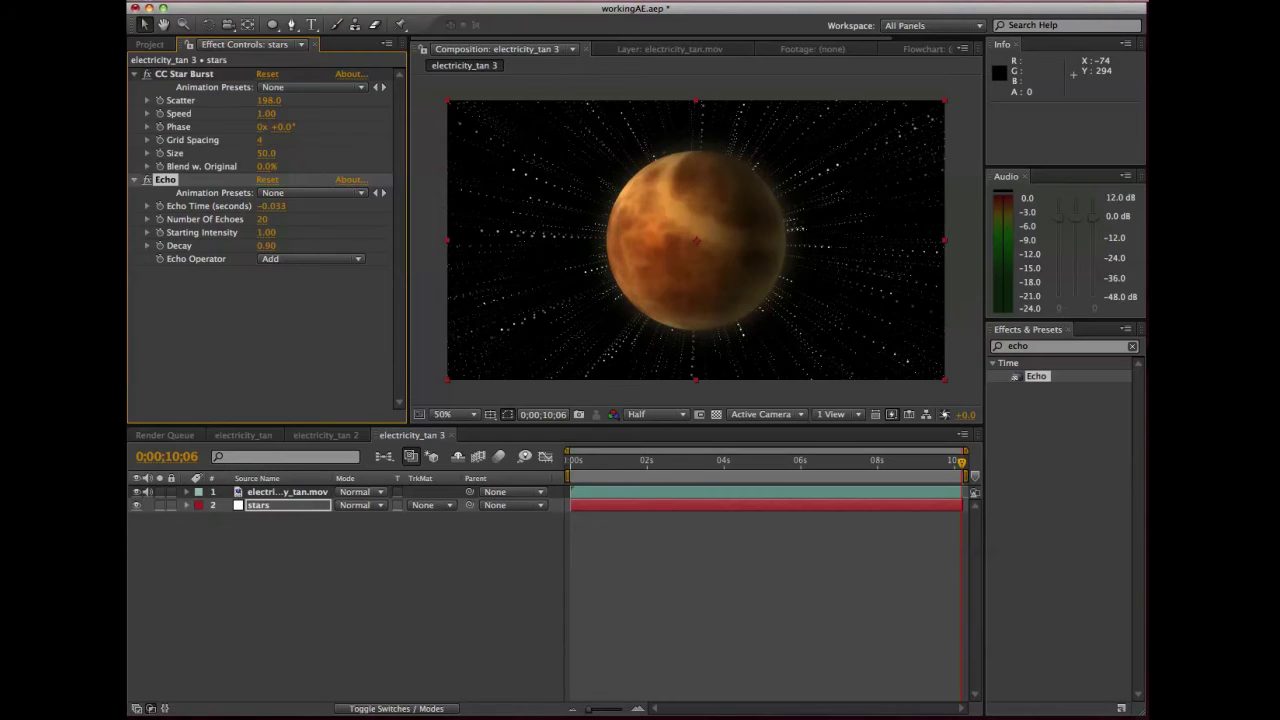
left_click(272, 245)
type(".85")
key("Return")
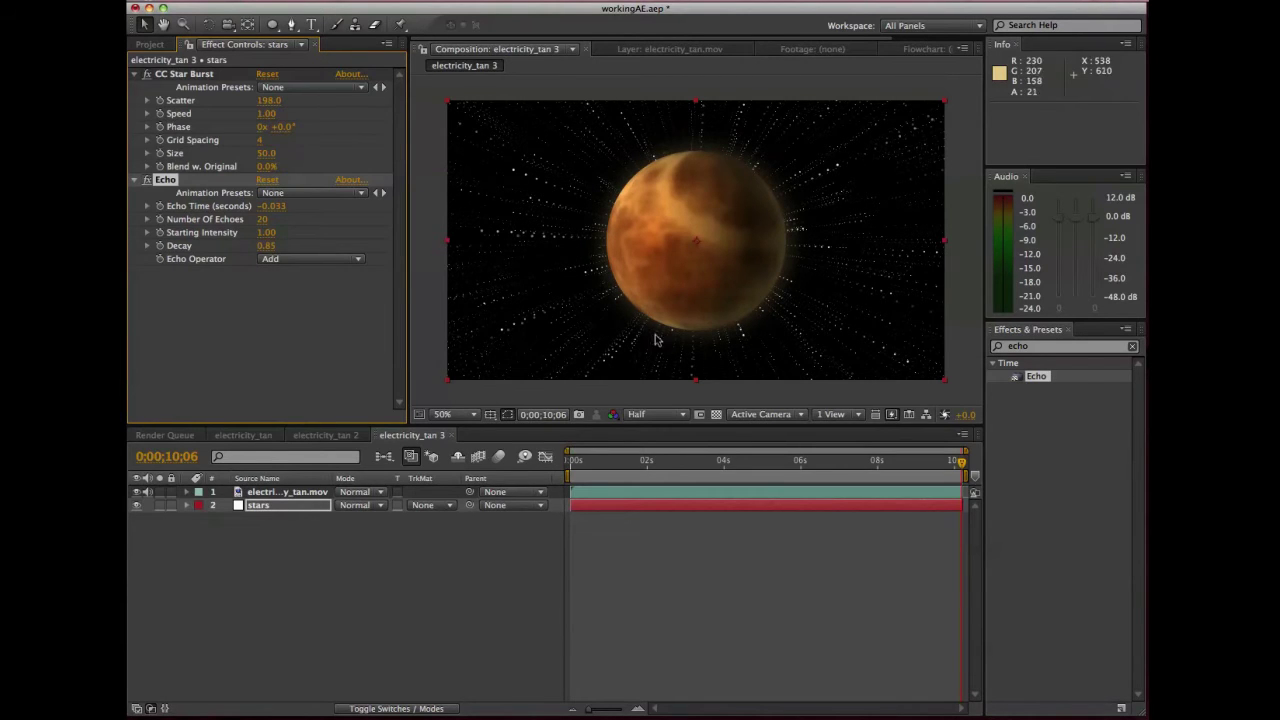
Set the Echo time to -0.005 seconds and preview the star streaks.
left_click(250, 222)
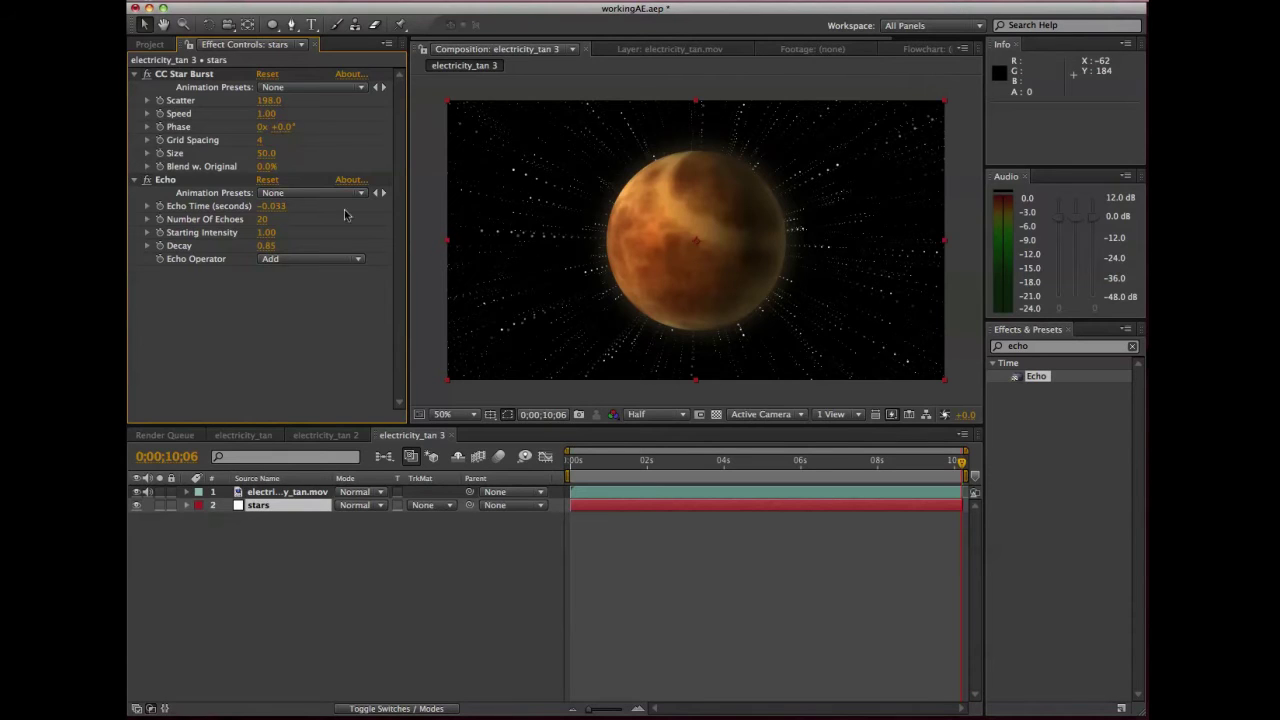
left_click(276, 206)
key("Right")
key("Return")
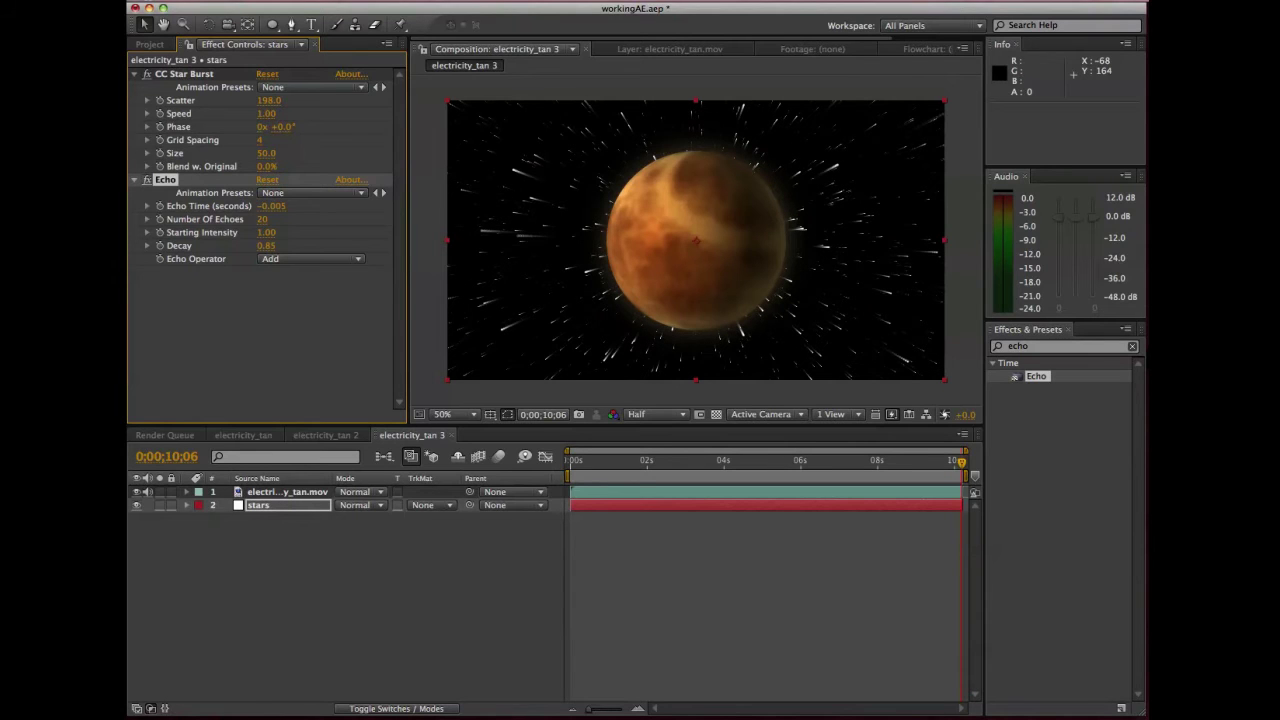
left_click(275, 315)
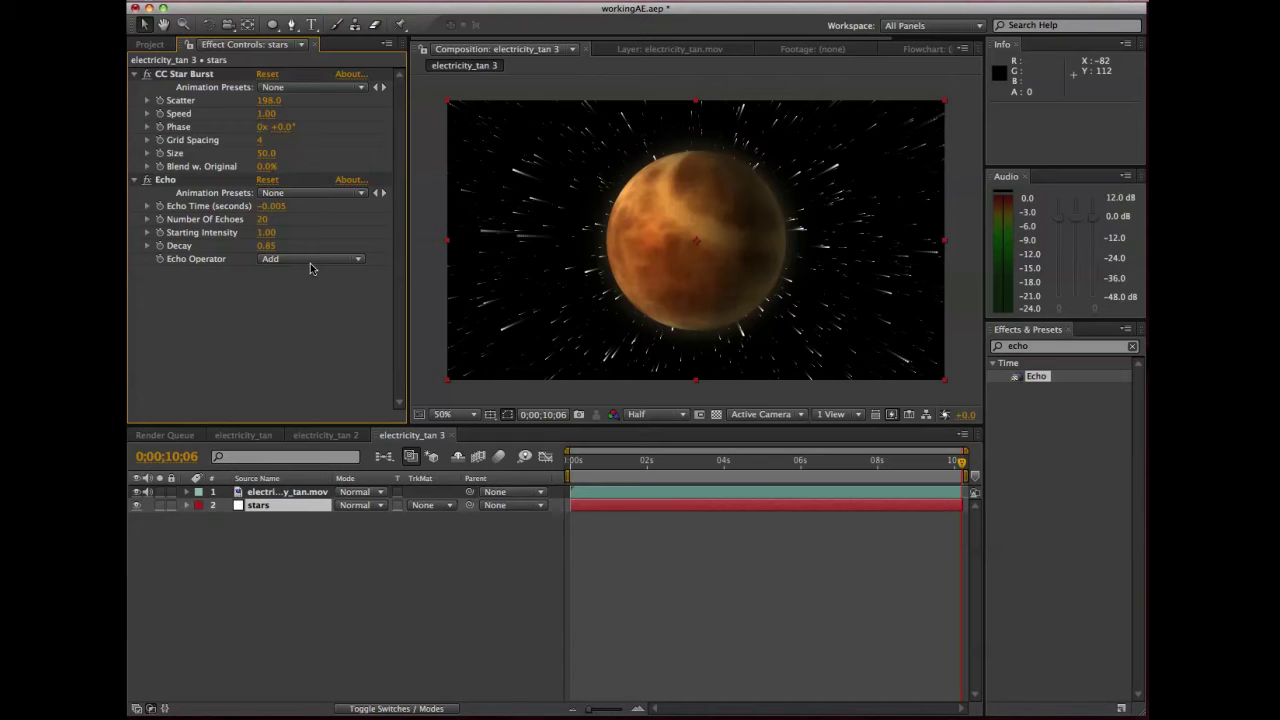
key("KP_0")
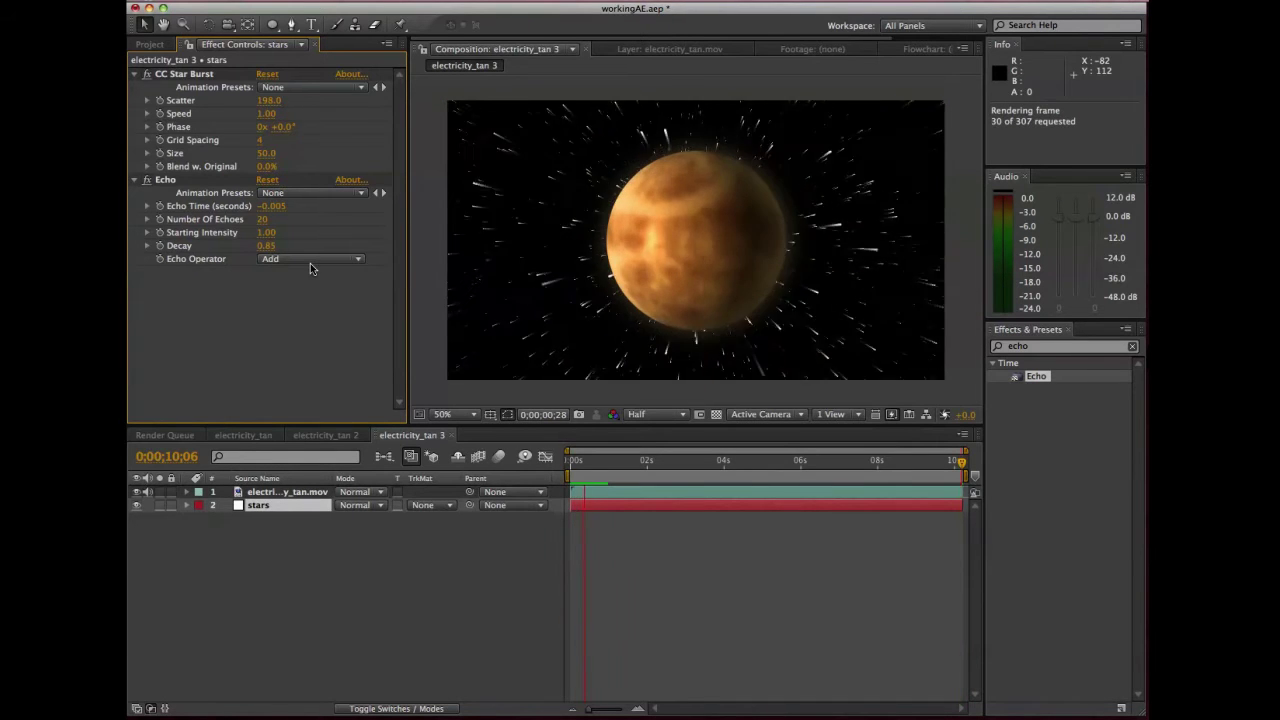
key("space")
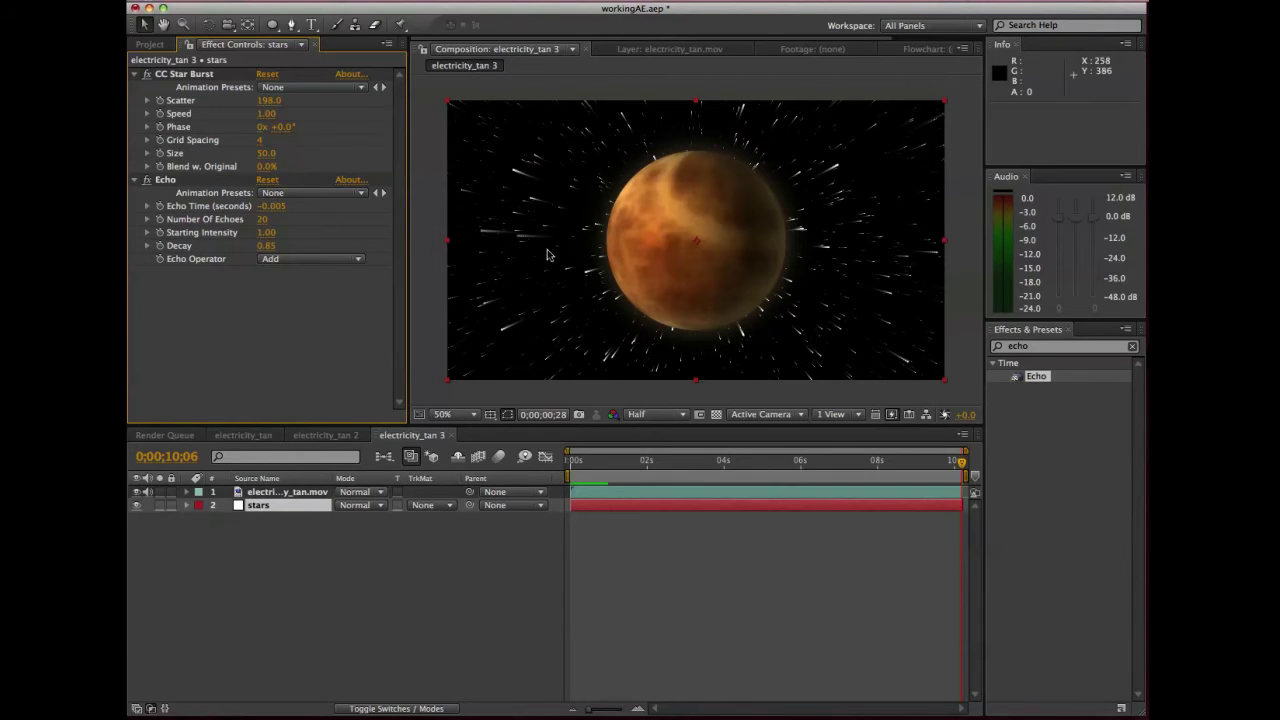
Search the effects for "radial" and apply CC Radial Fast Blur to the stars layer.
key("super+5")
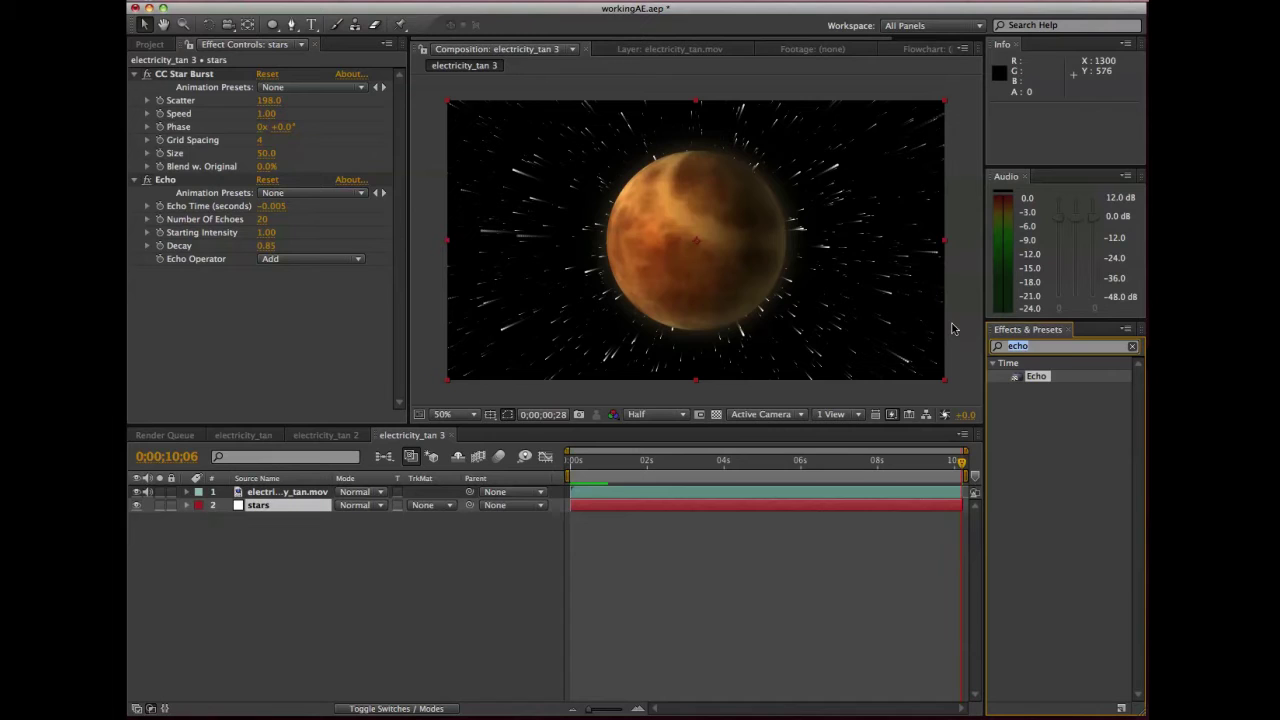
type("radial")
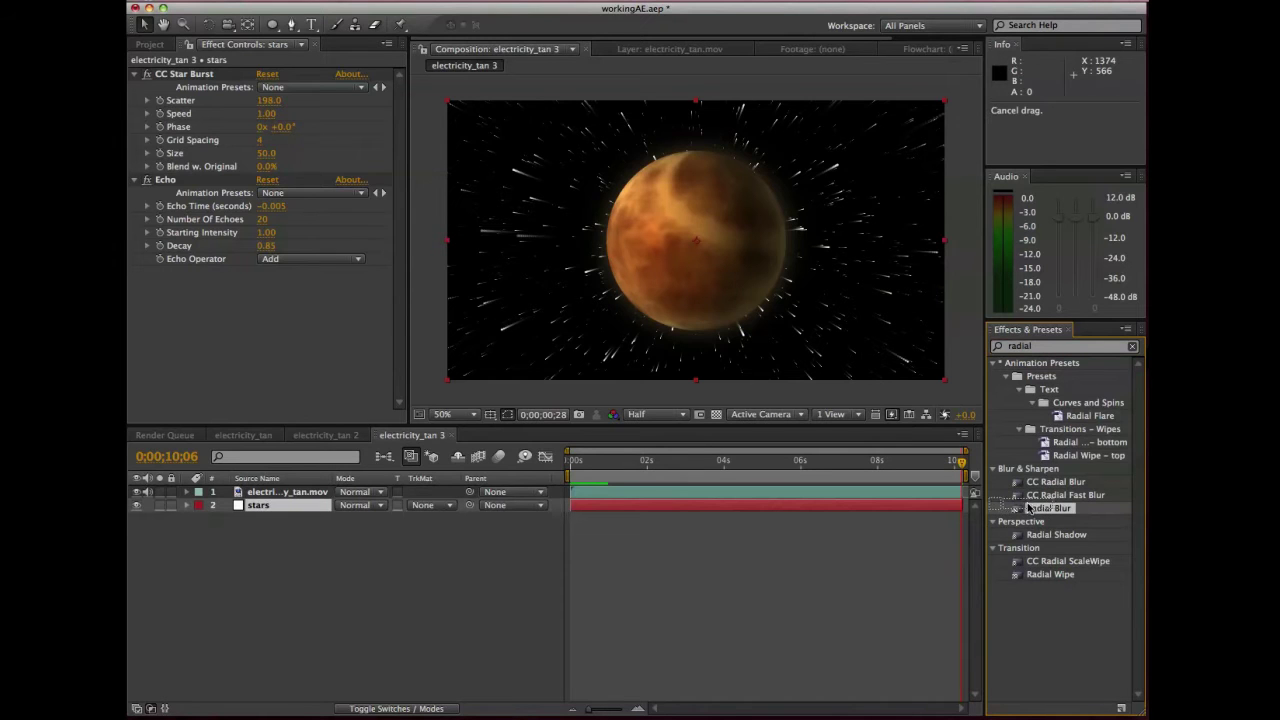
left_click_drag(1062, 495, 673, 262)
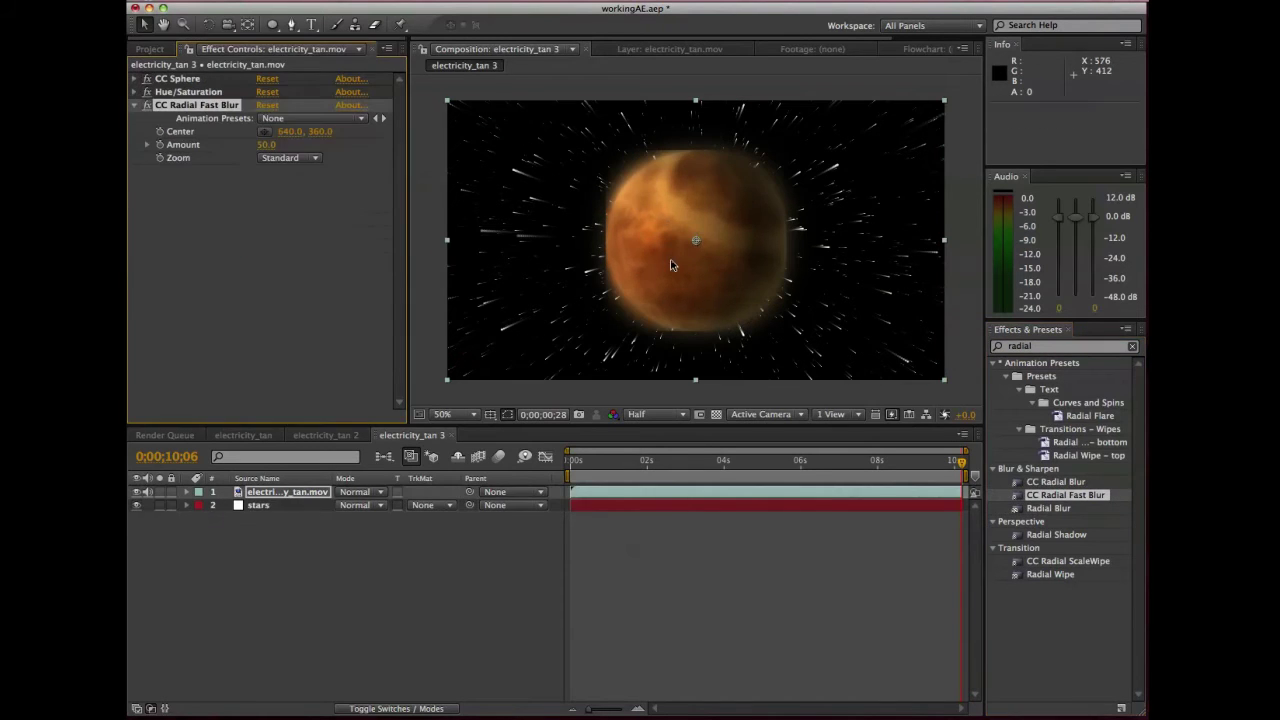
left_click(285, 506)
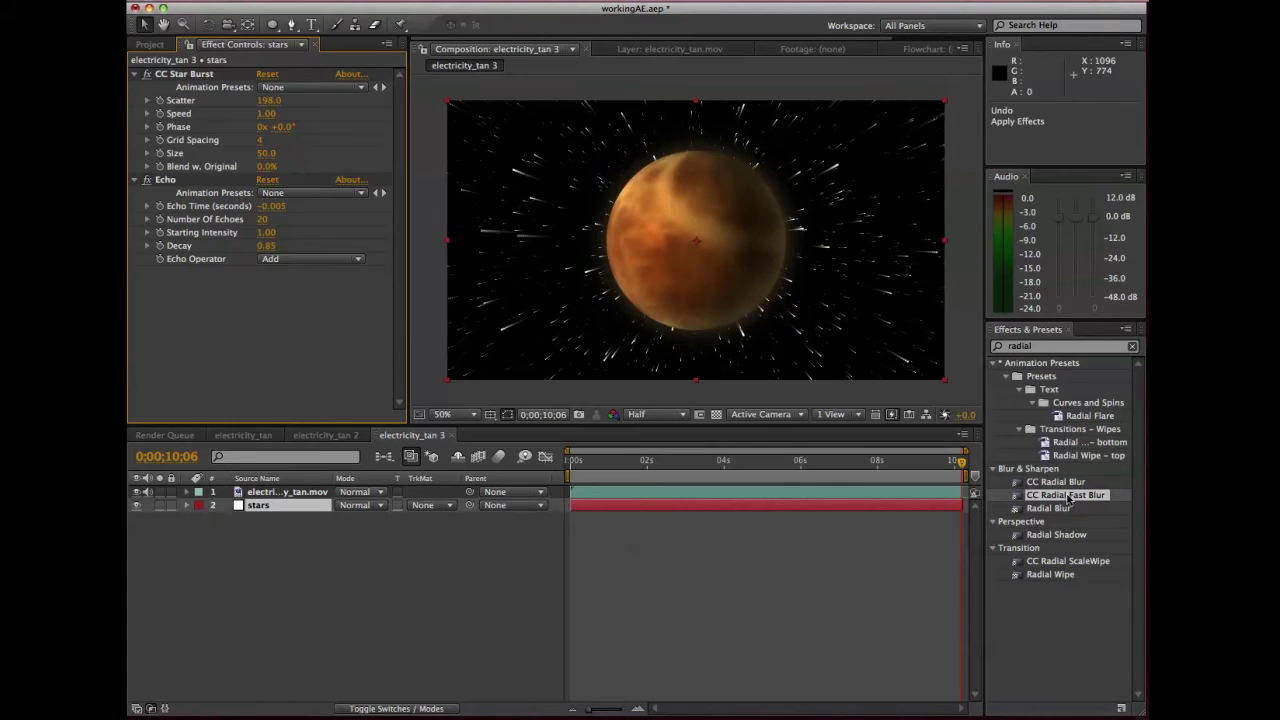
left_click_drag(285, 508, 285, 508)
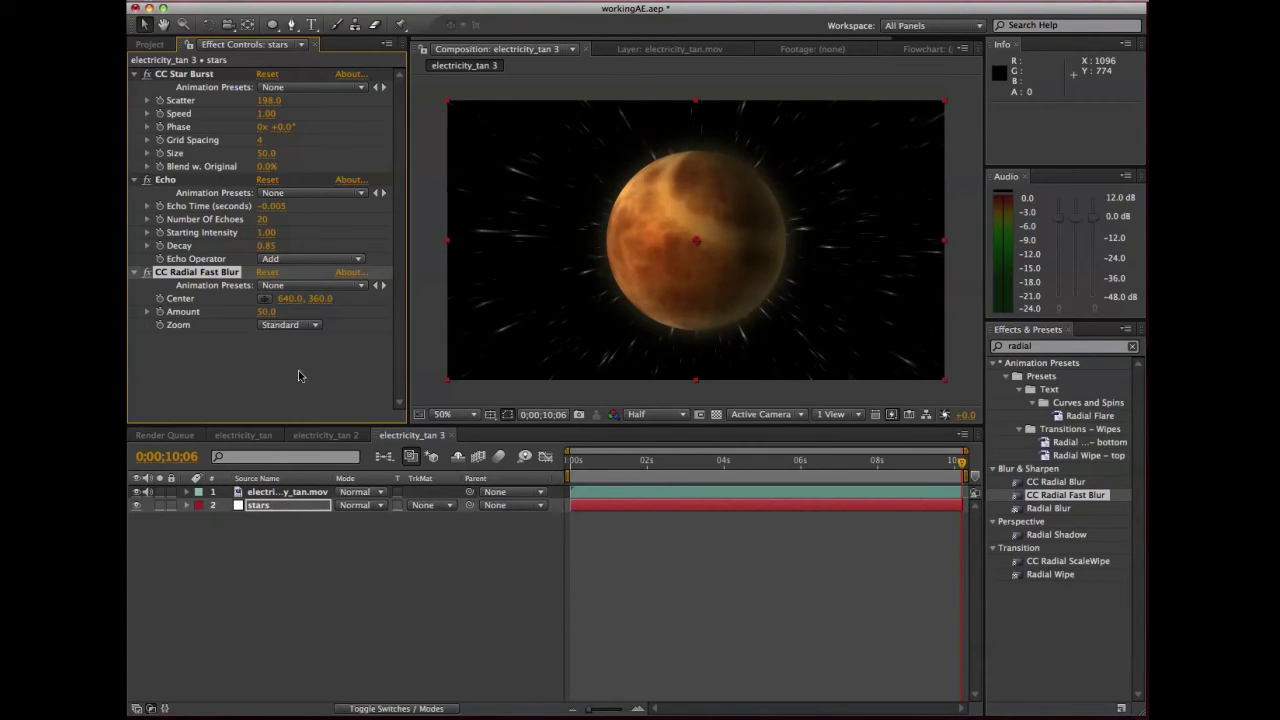
Set the CC Radial Fast Blur amount to 20 and compare the stars with the effect off and on.
left_click(267, 312)
type("20")
key("Return")
left_click(305, 583)
left_click(147, 273)
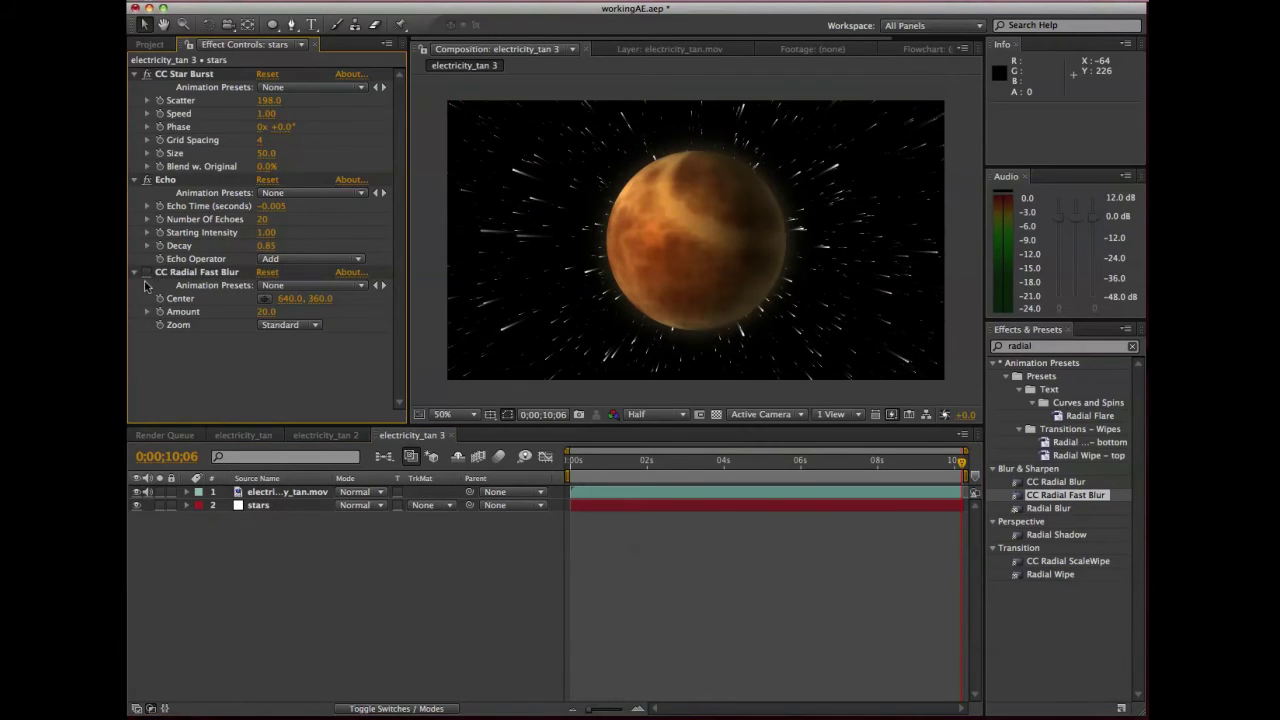
left_click(147, 273)
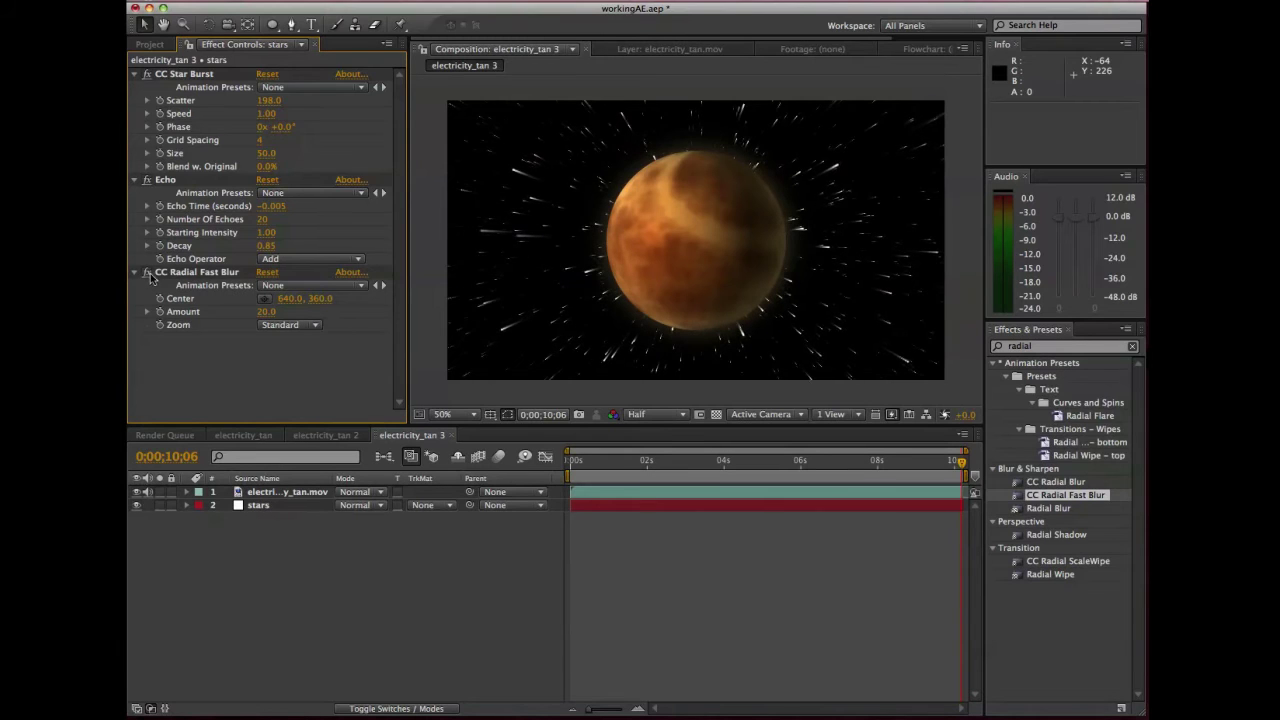
Enable motion blur for the stars layer and the composition, and make the electricity_tan.mov layer 3D.
left_click(430, 709)
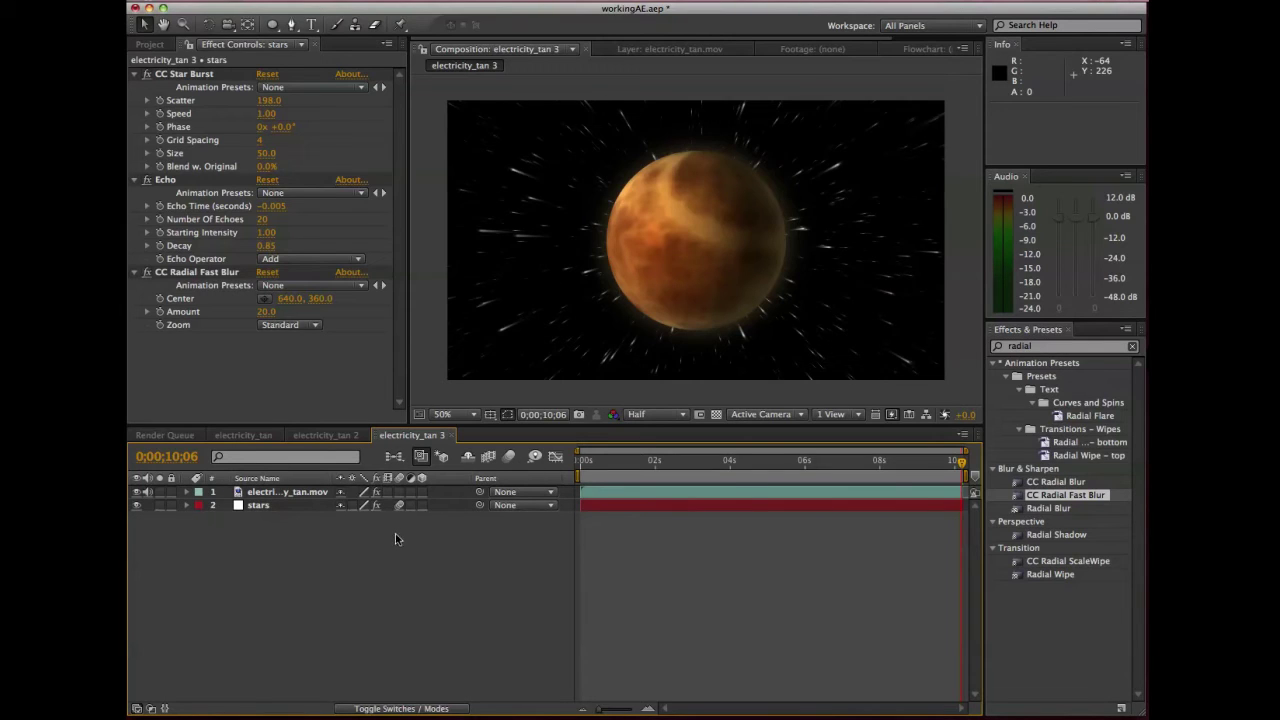
left_click(508, 457)
left_click(290, 495)
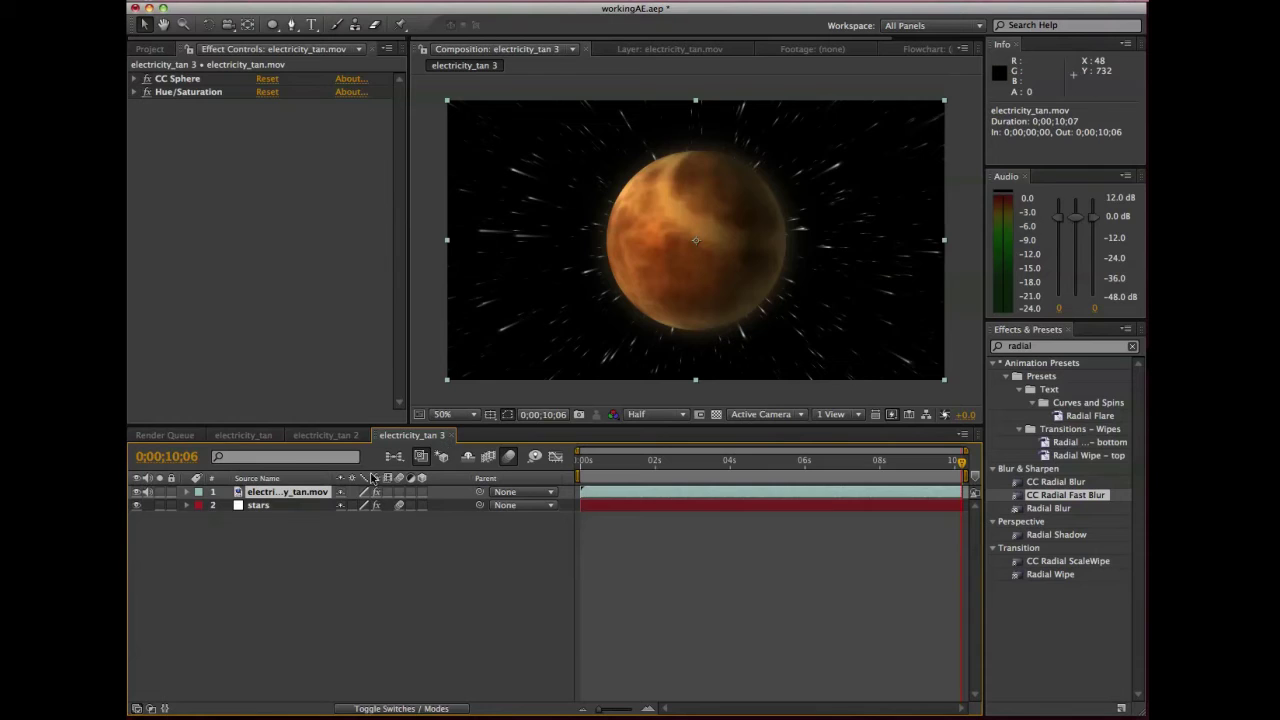
key("p")
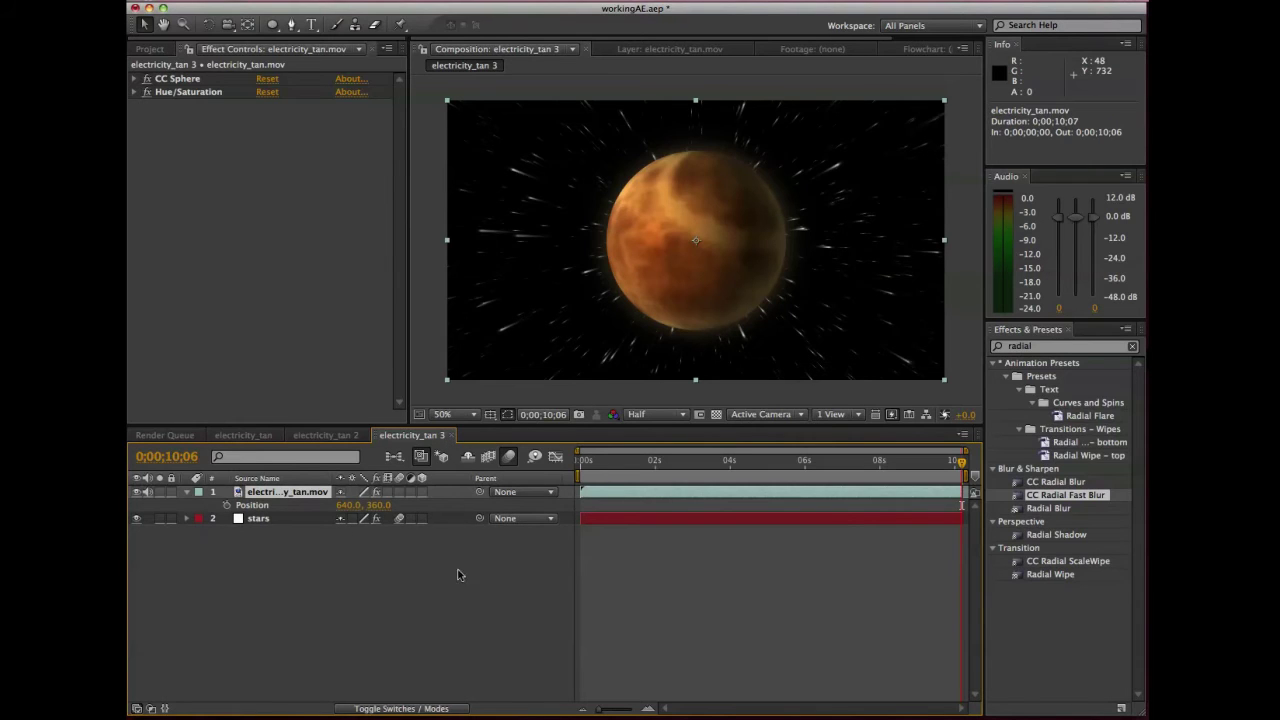
left_click(421, 492)
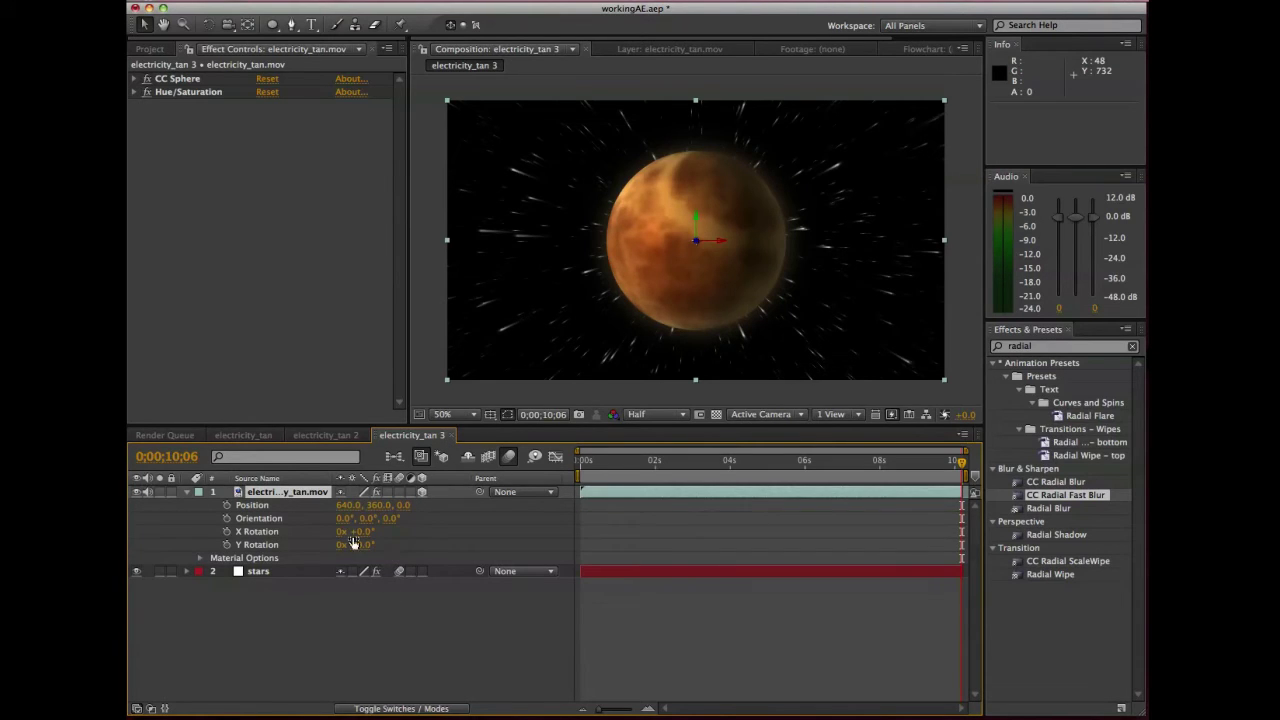
Move the planet out of frame to X position 1593 and add a position keyframe at 0;00;10;06.
left_click_drag(345, 505, 398, 541)
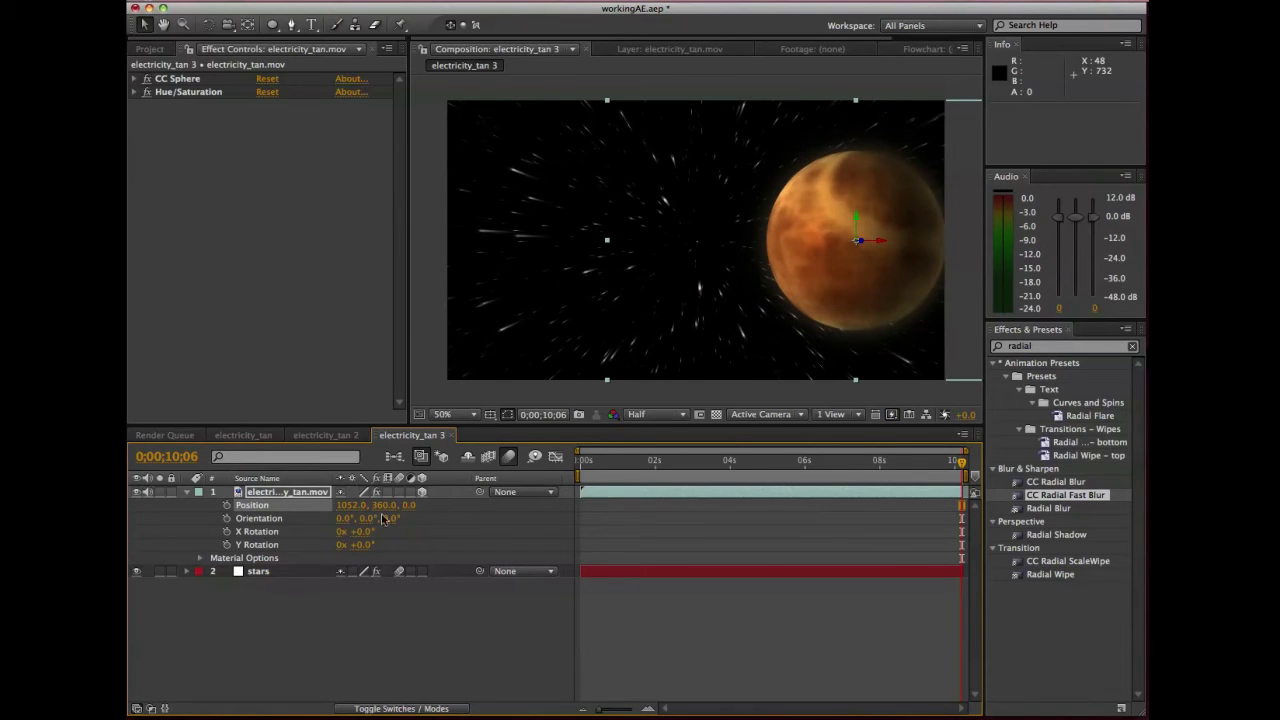
left_click_drag(365, 506, 785, 515)
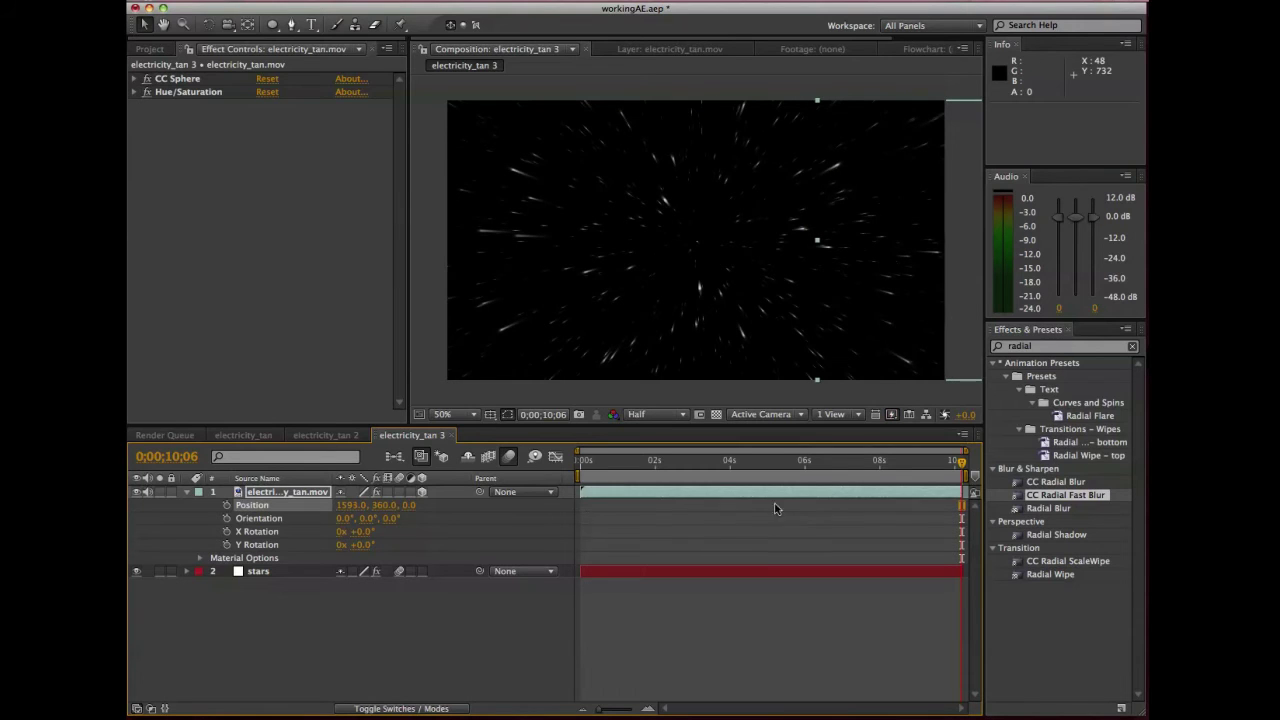
left_click(226, 506)
At the start of the composition, keyframe the planet far away with a Z position of 100000.
key("Home")
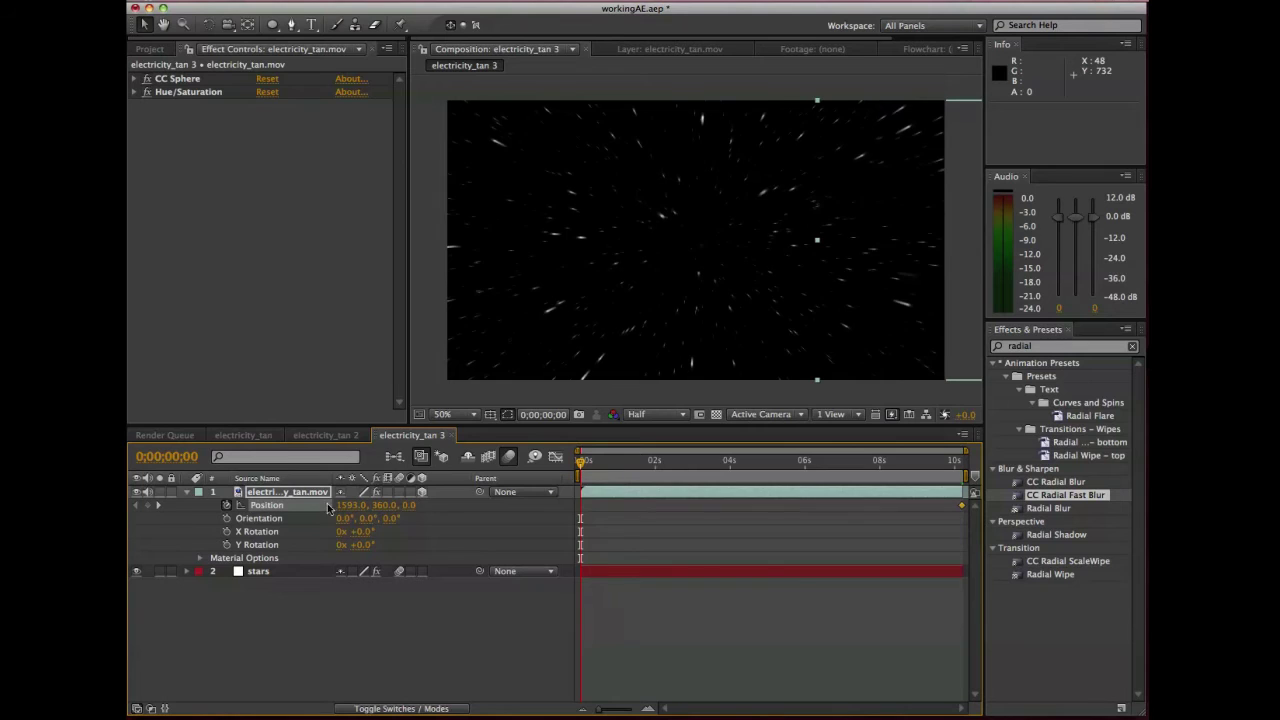
left_click_drag(350, 506, 326, 508)
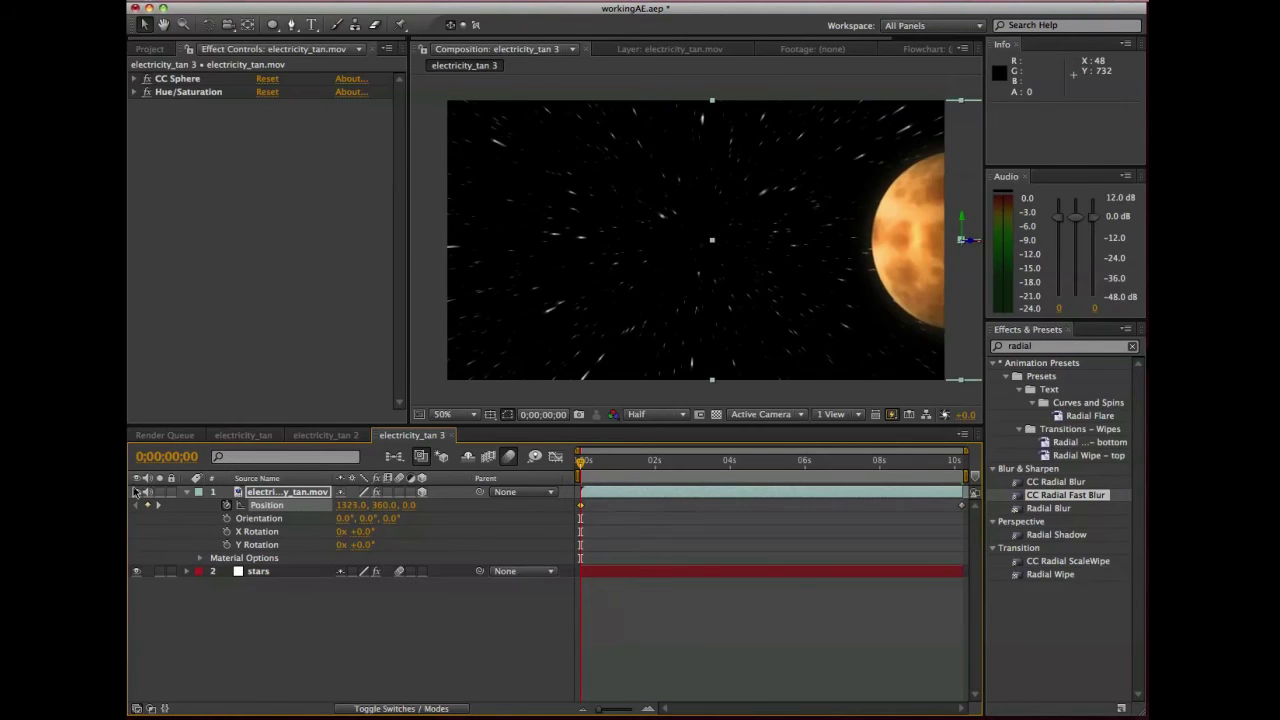
key("ctrl+z")
mouse_move(408, 505)
left_mouse_down()
mouse_move(470, 505)
mouse_move(385, 522)
mouse_move(425, 506)
left_mouse_up()
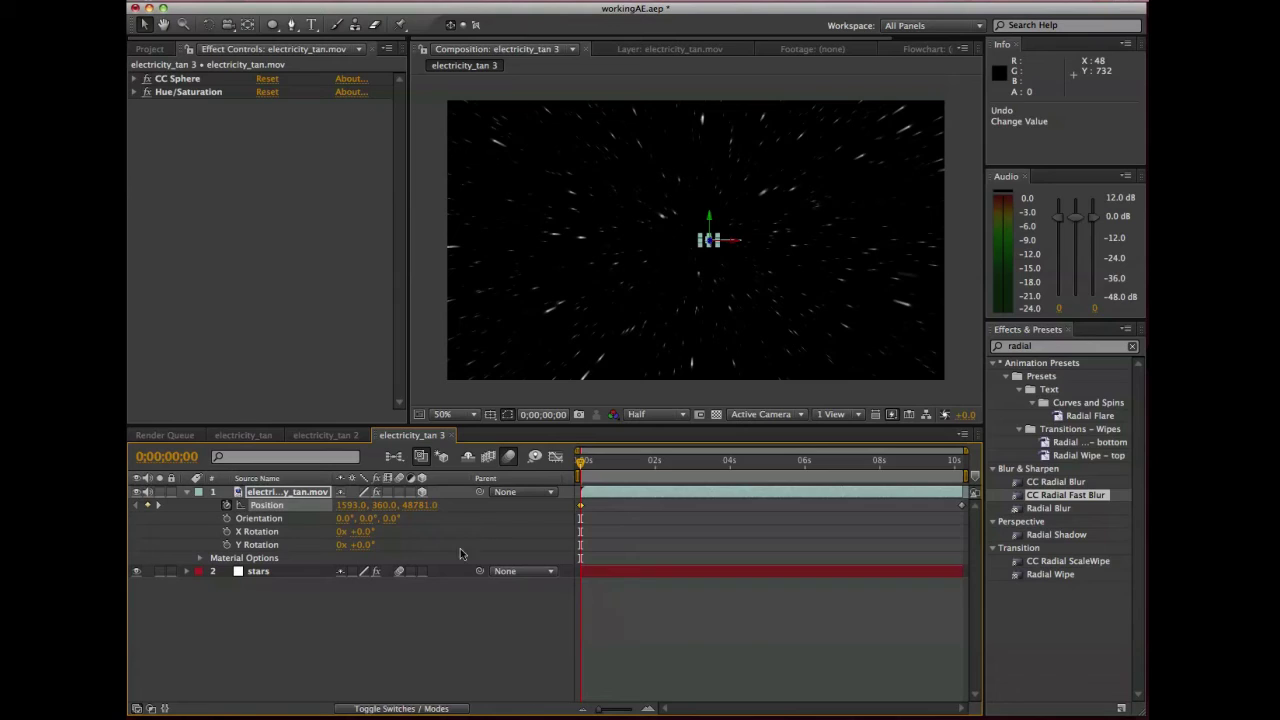
left_click(430, 609)
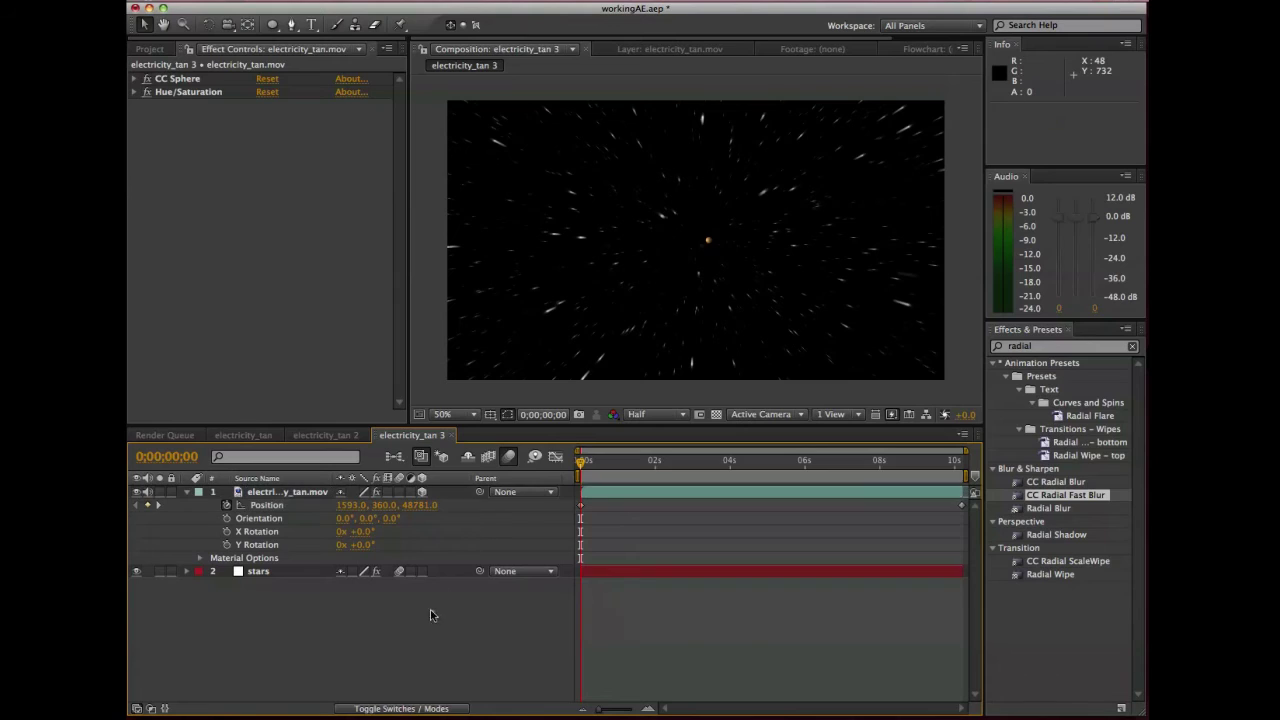
left_click(418, 507)
type("100000")
key("Return")
Check the distant planet at 0;00;00;22 and undo the accidental time shift of its layer.
left_click(258, 571)
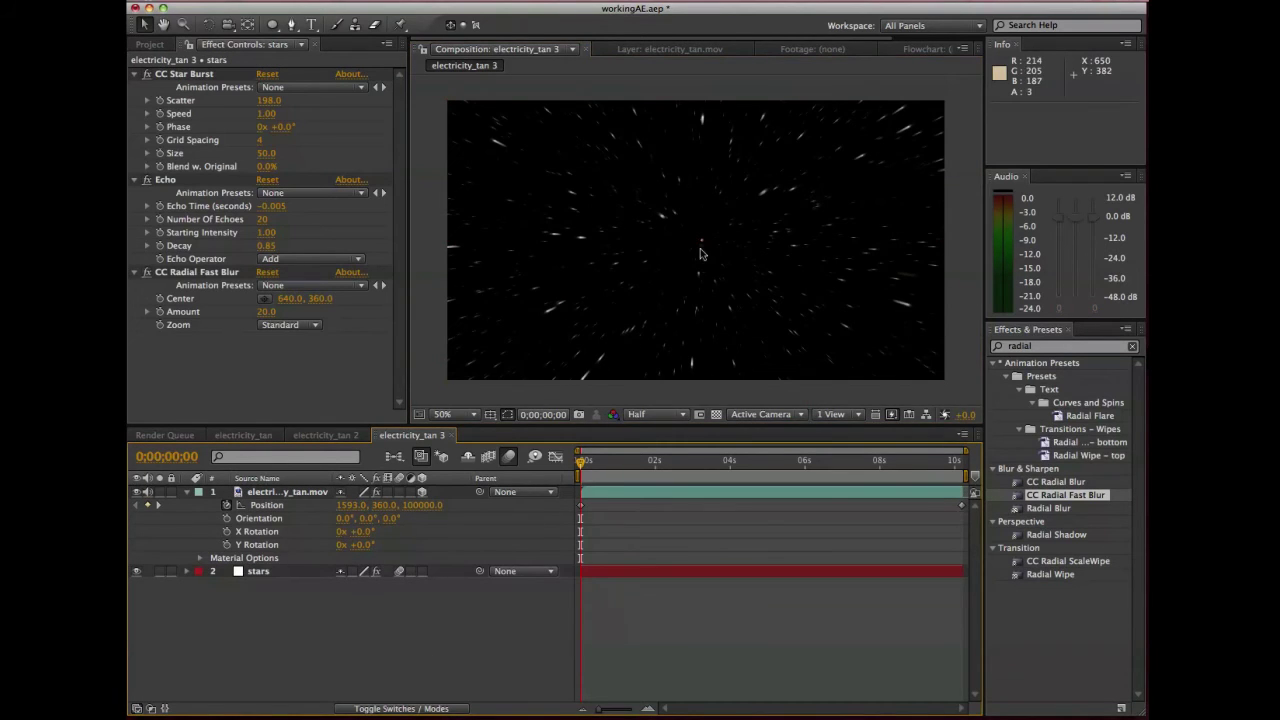
left_click(609, 463)
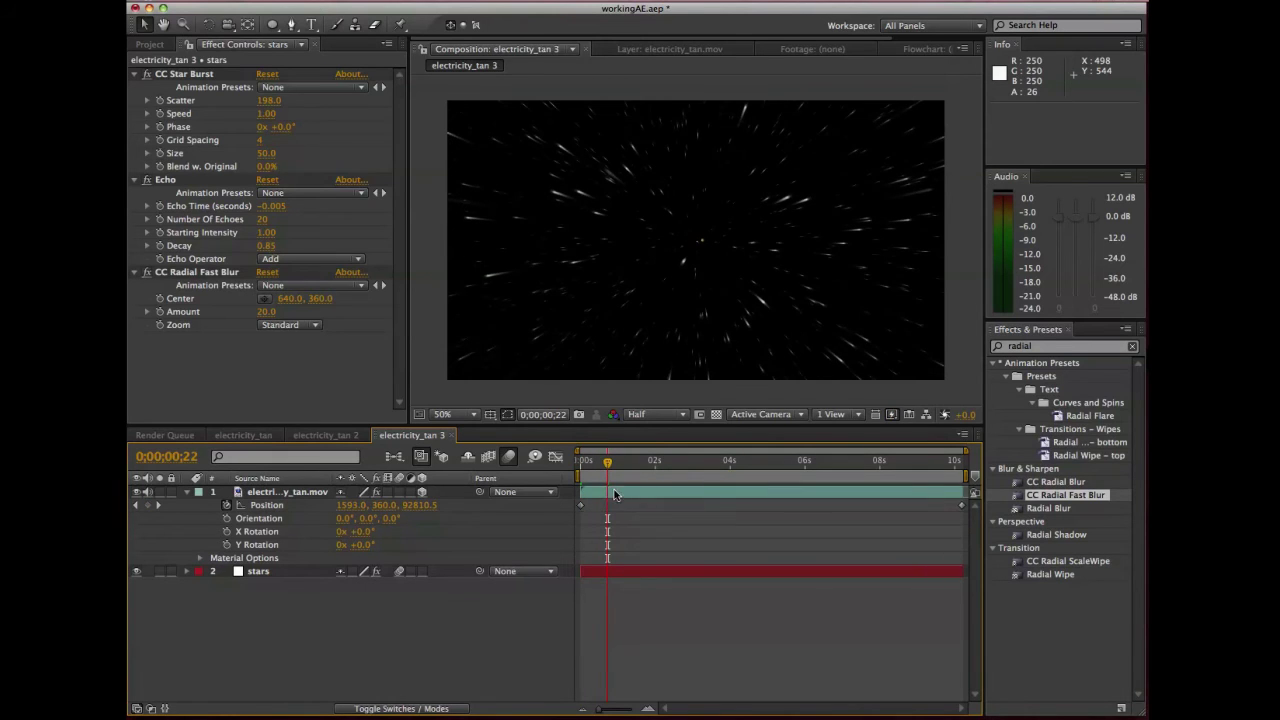
left_click_drag(618, 493, 617, 498)
key("super+z")
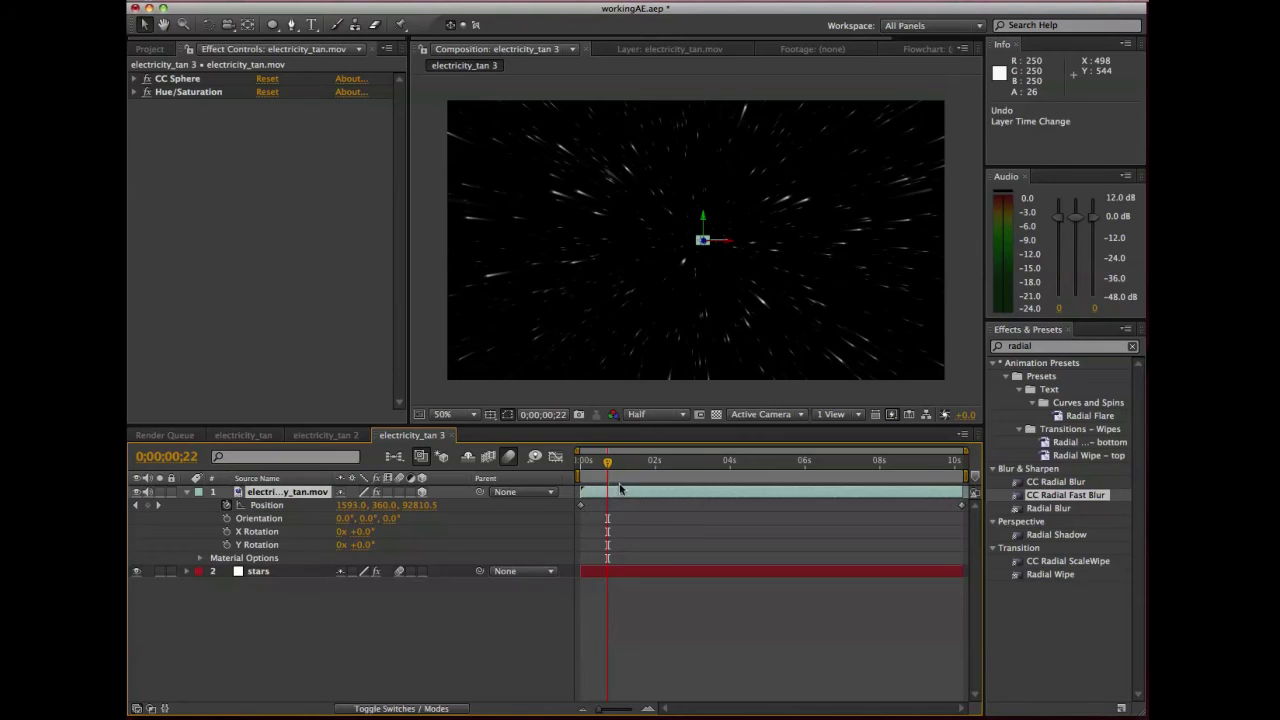
Fade in the planet layer with opacity keyframes of 0% at the composition start and 100% at 0;00;00;22.
key("alt+shift+t")
left_click_drag(590, 464, 580, 461)
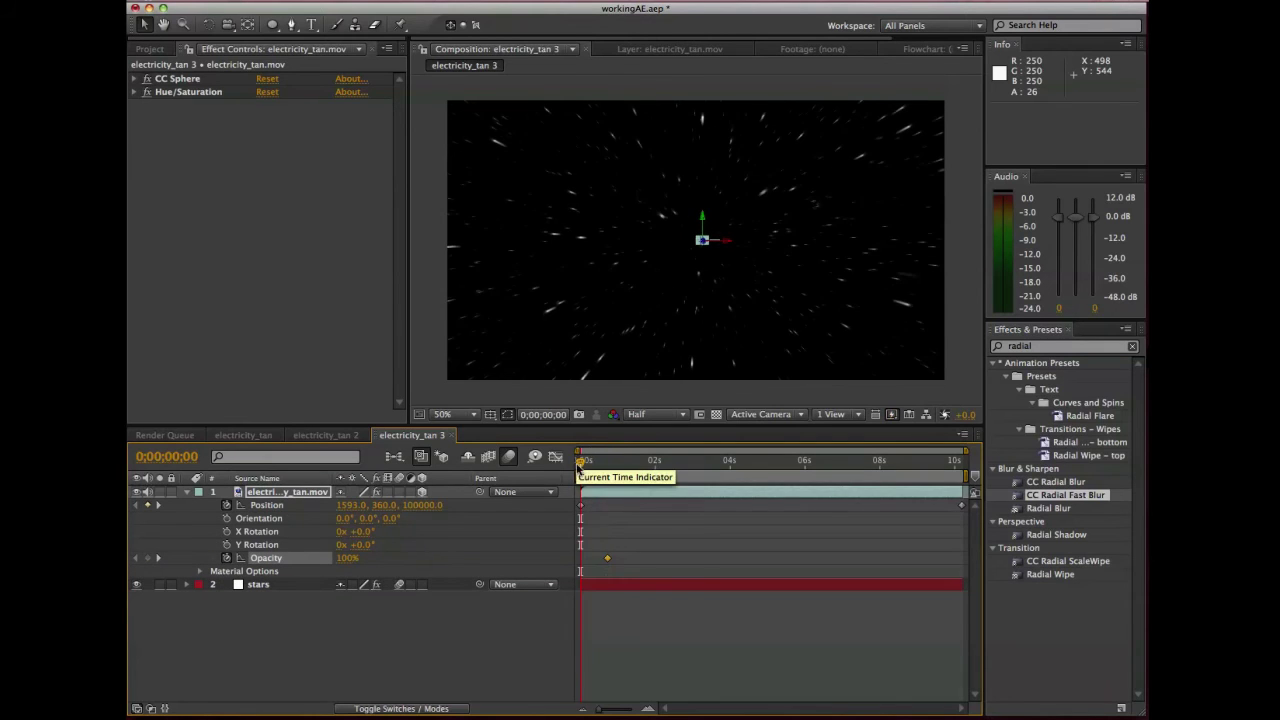
key("alt+shift+t")
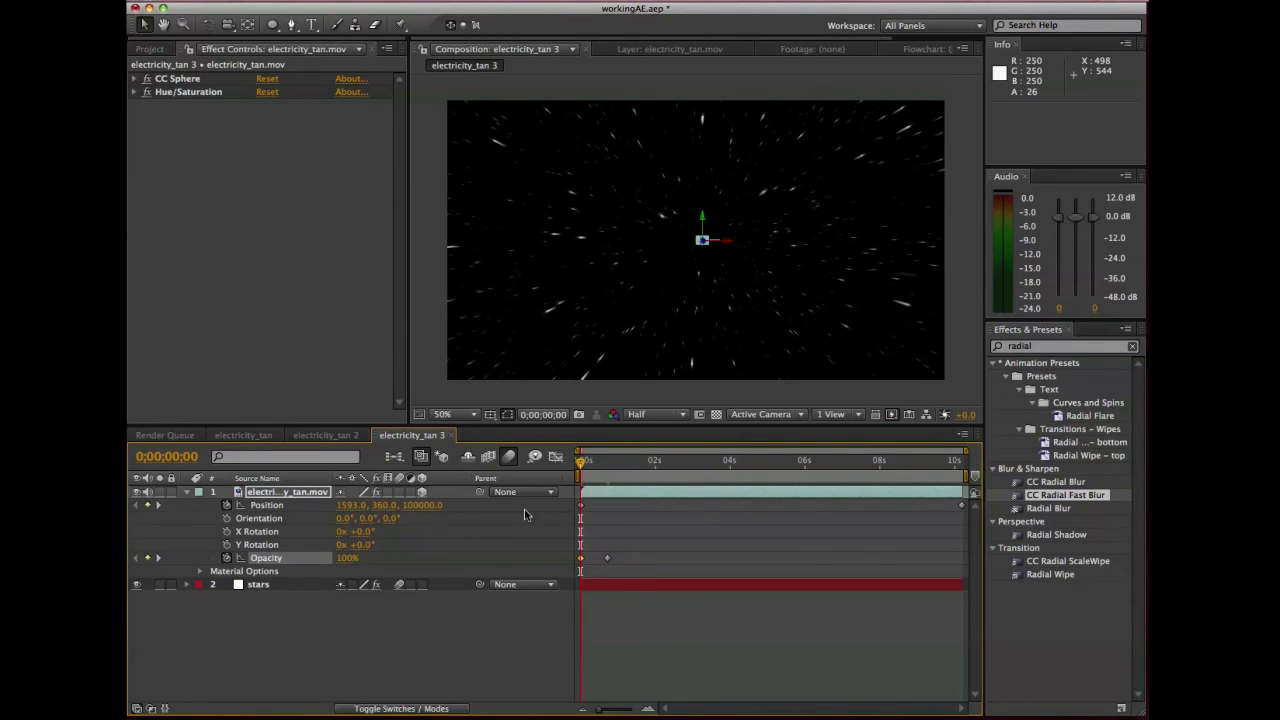
left_click(347, 559)
type("0")
key("Return")
left_click(366, 625)
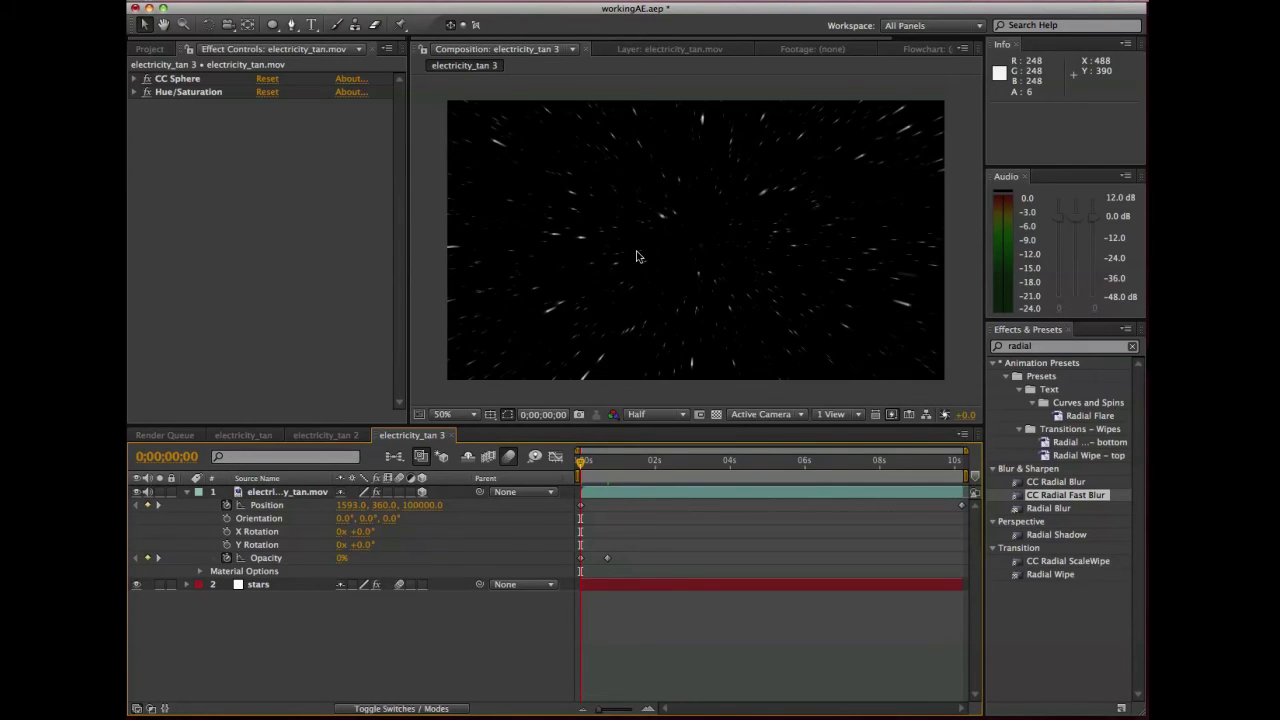
Speed up the planet's fly-by by moving its last position keyframe to 0;00;03;29, previewing the animation before and after.
key("KP_0")
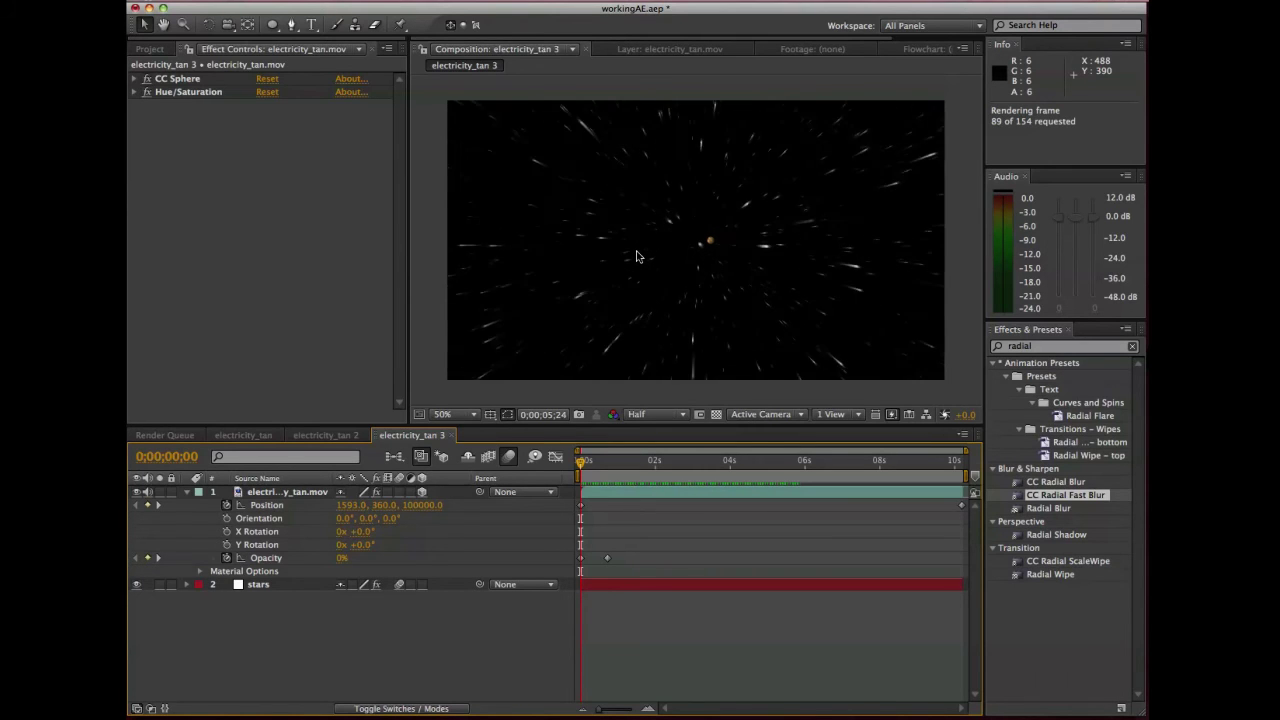
left_click(766, 466)
left_click_drag(962, 508, 932, 506)
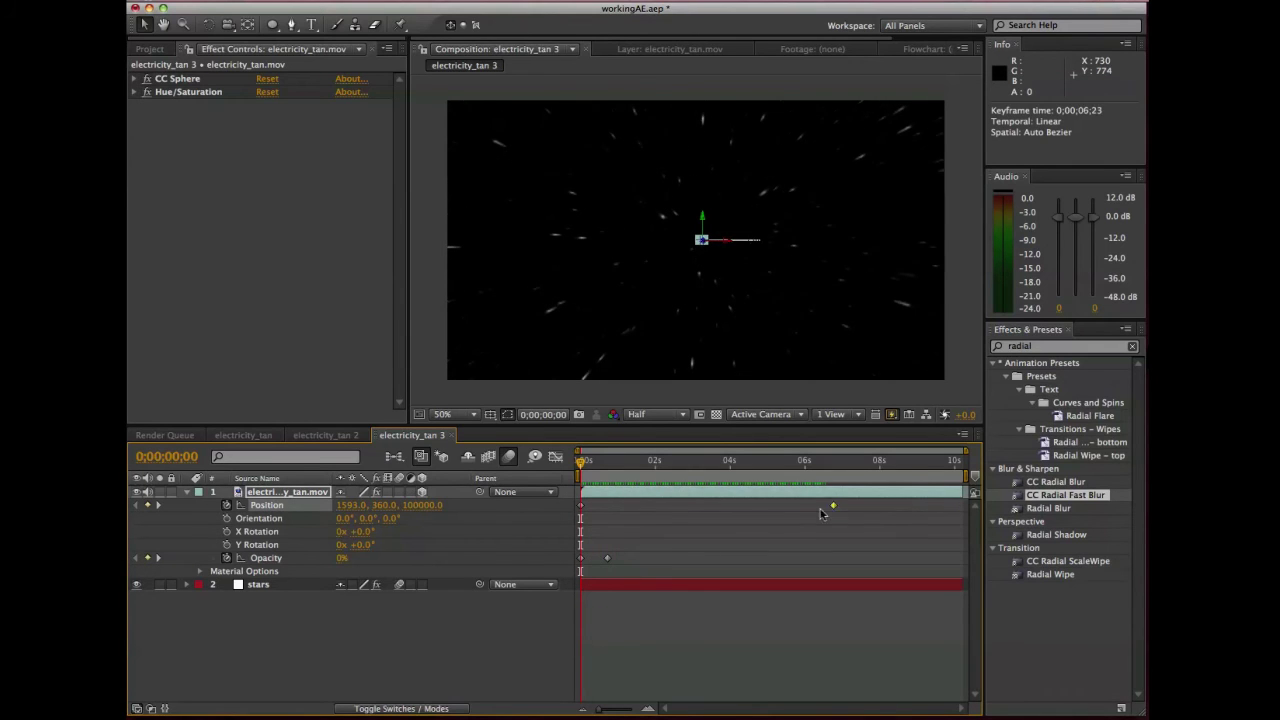
left_click_drag(727, 507, 729, 508)
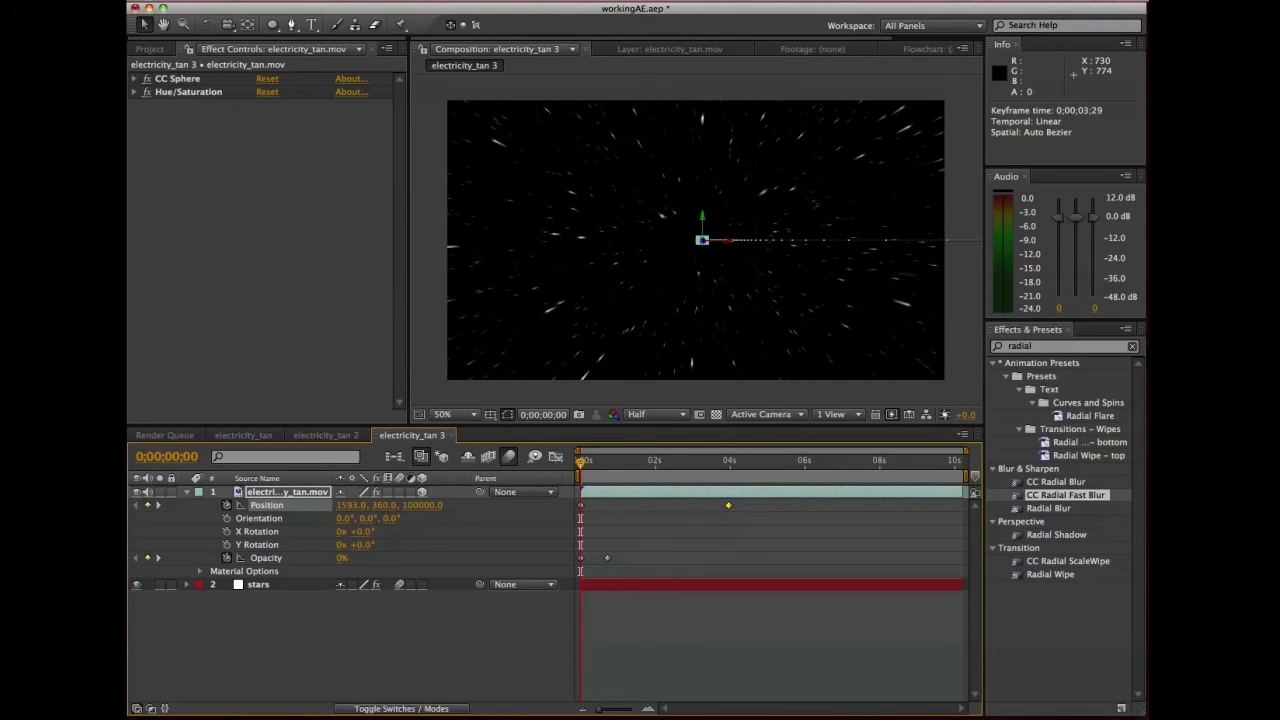
key("KP_0")
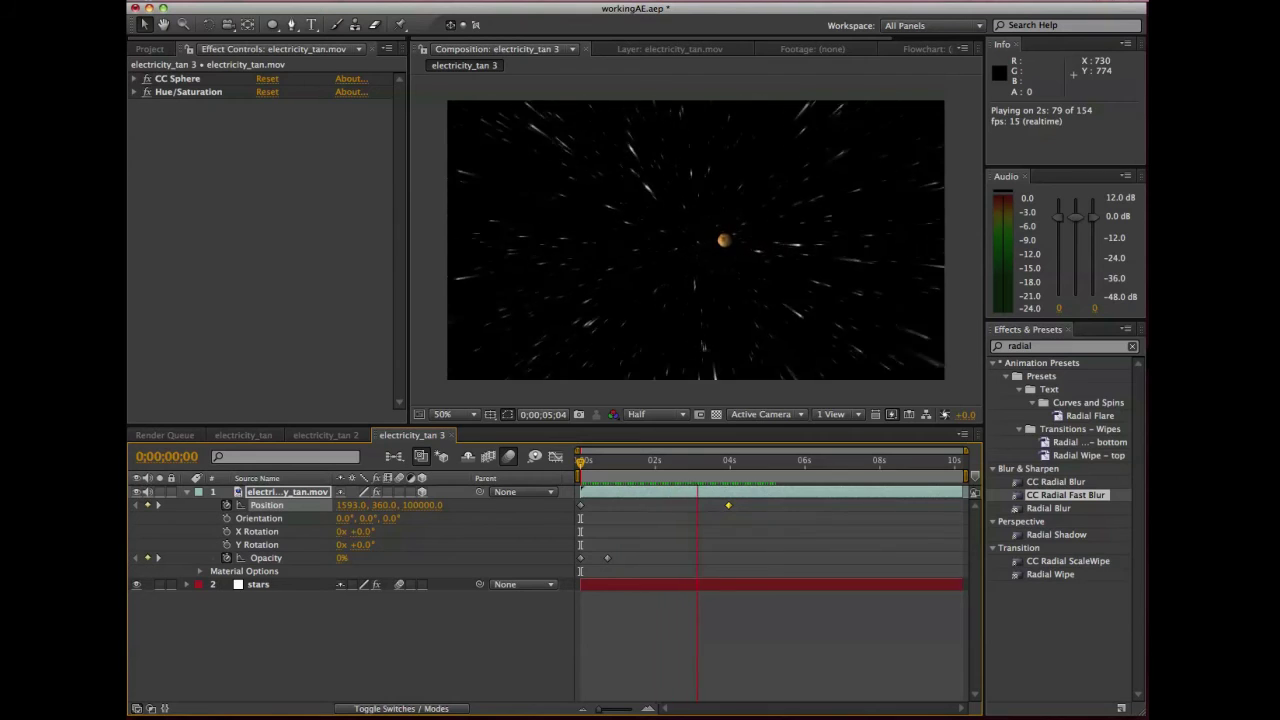
key("space")
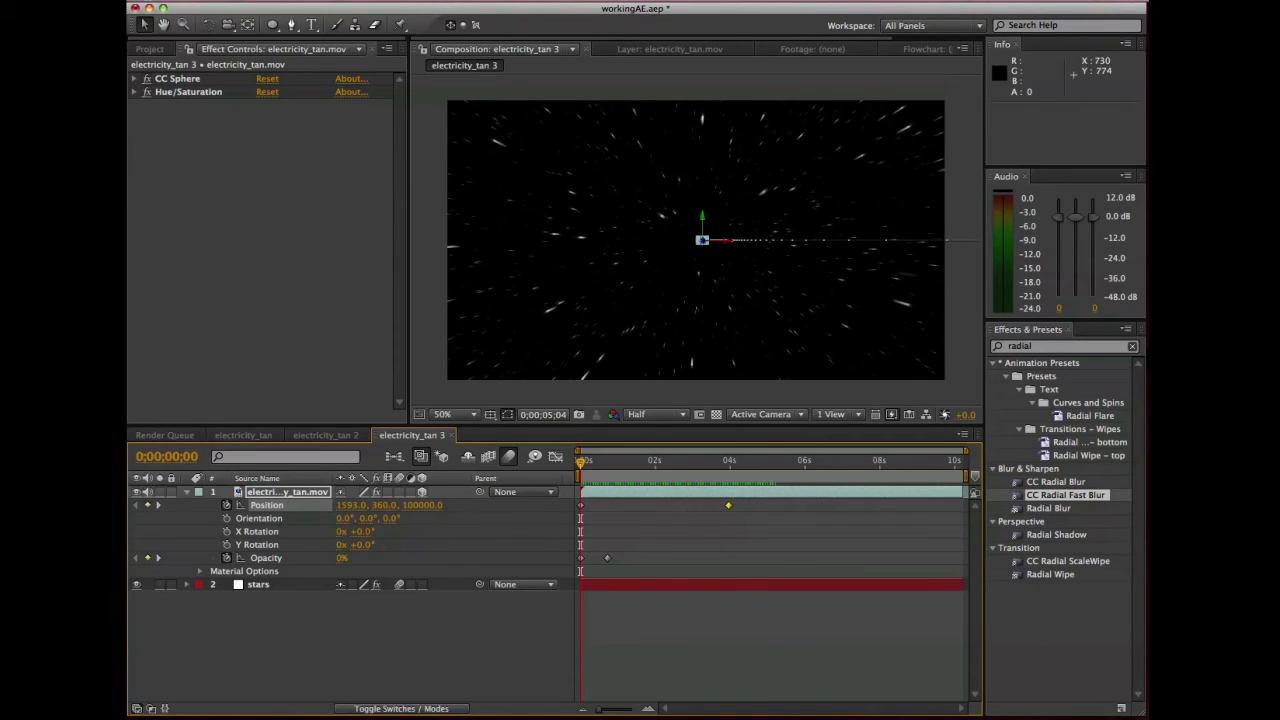
left_click(346, 632)
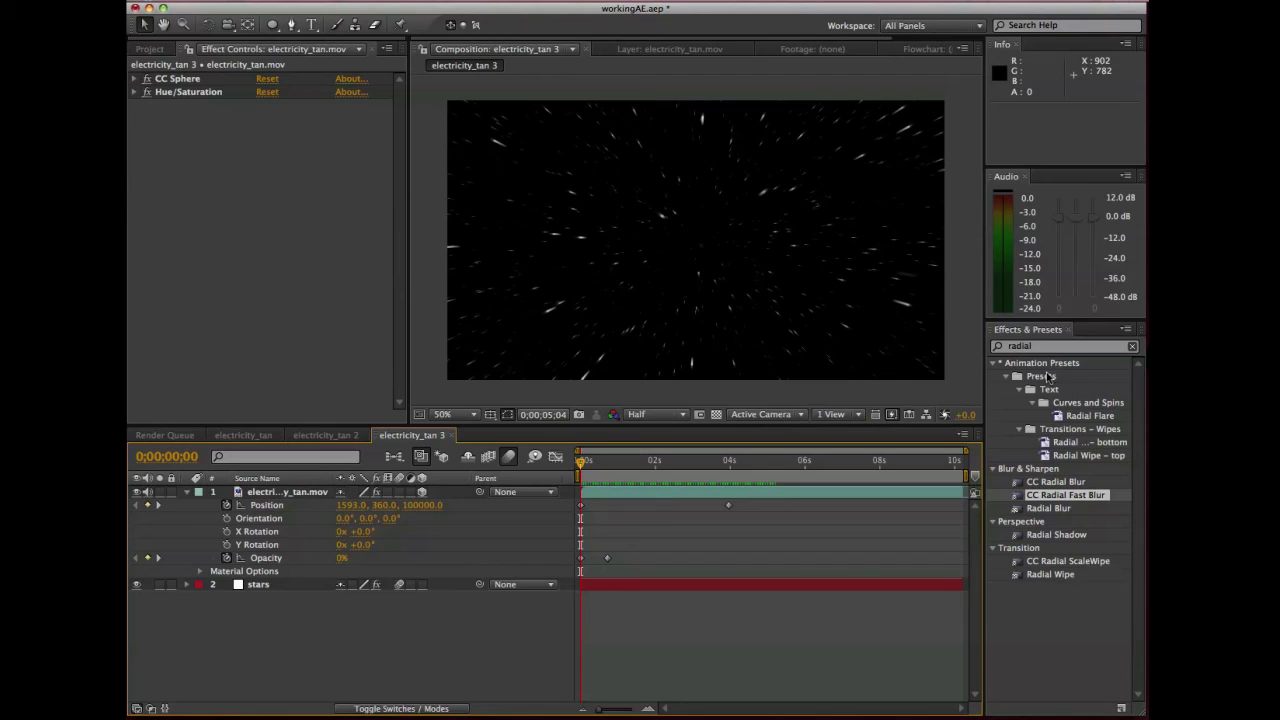
Apply CC Radial Fast Blur to the electricity_tan.mov layer and set its amount to 80, viewing the planet at 0;00;03;24.
left_click_drag(1062, 503, 242, 492)
left_click(686, 462)
left_click(722, 462)
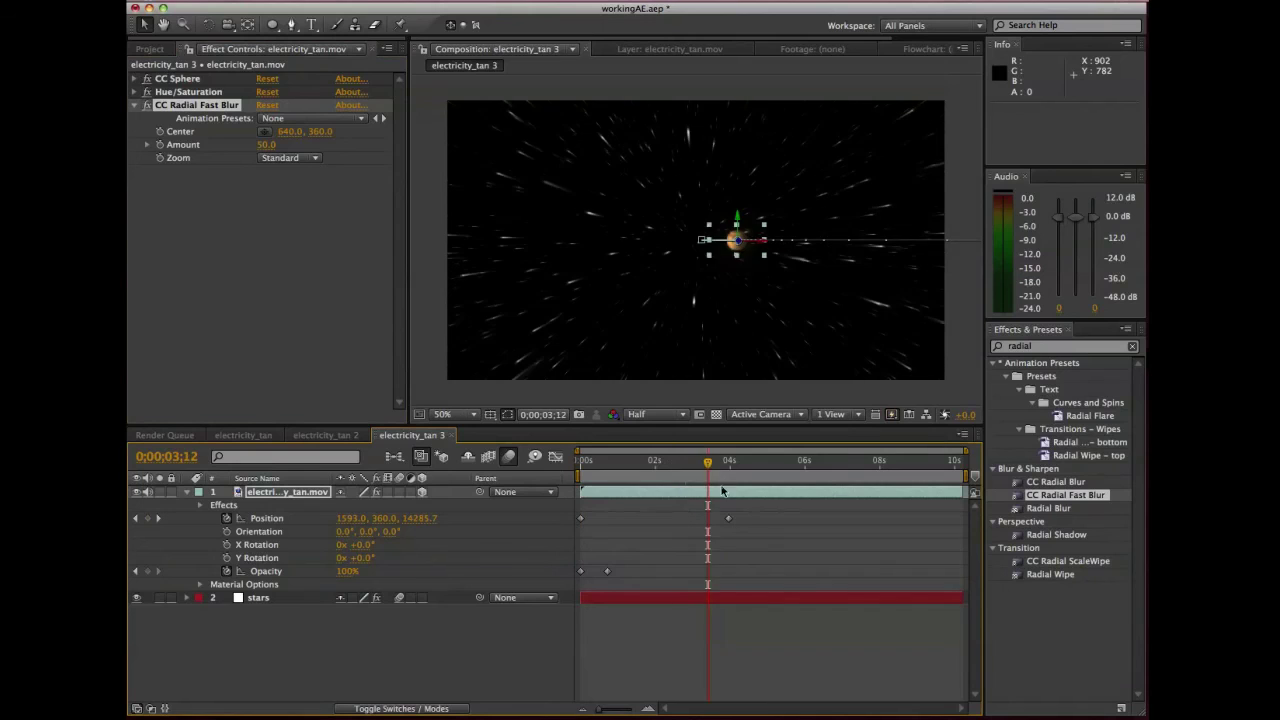
left_click(264, 147)
type("80")
key("Return")
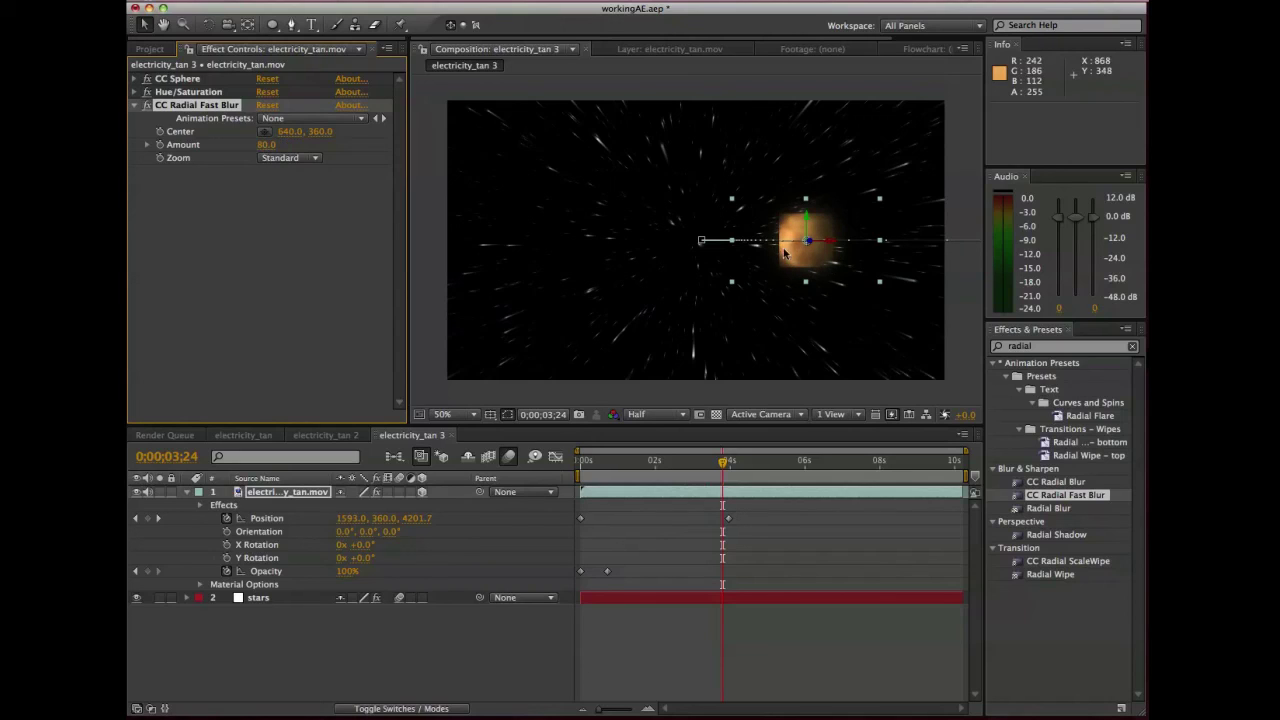
Add Grow Bounds to the planet layer, place it before CC Radial Fast Blur, and set its pixels to 1000.
left_click(1020, 346)
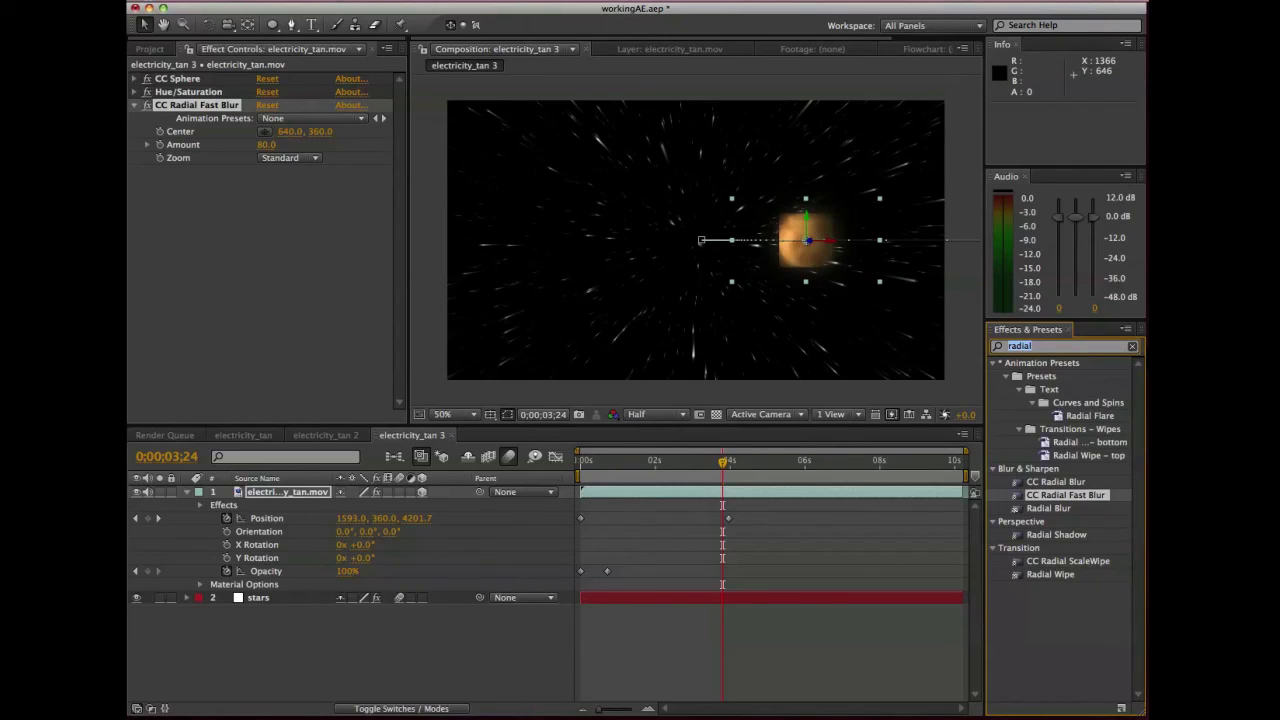
type("grow")
left_click_drag(1044, 380, 173, 108)
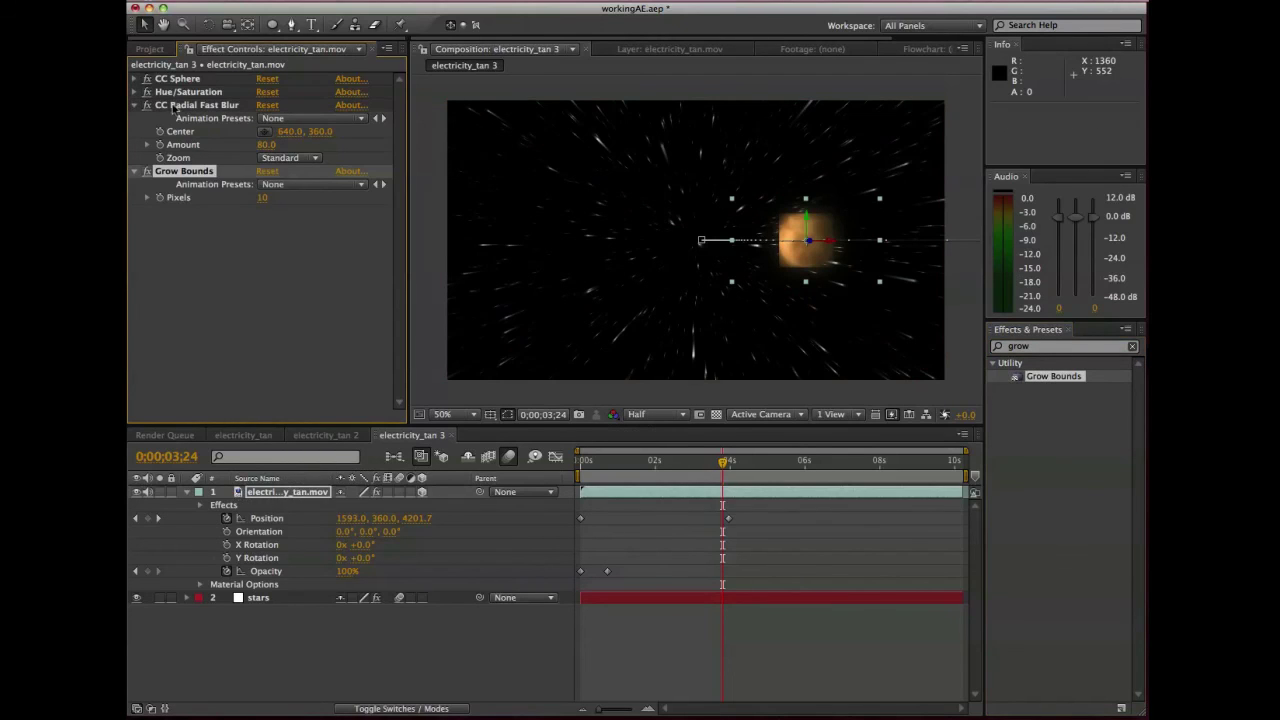
left_click_drag(175, 173, 195, 102)
left_click(263, 131)
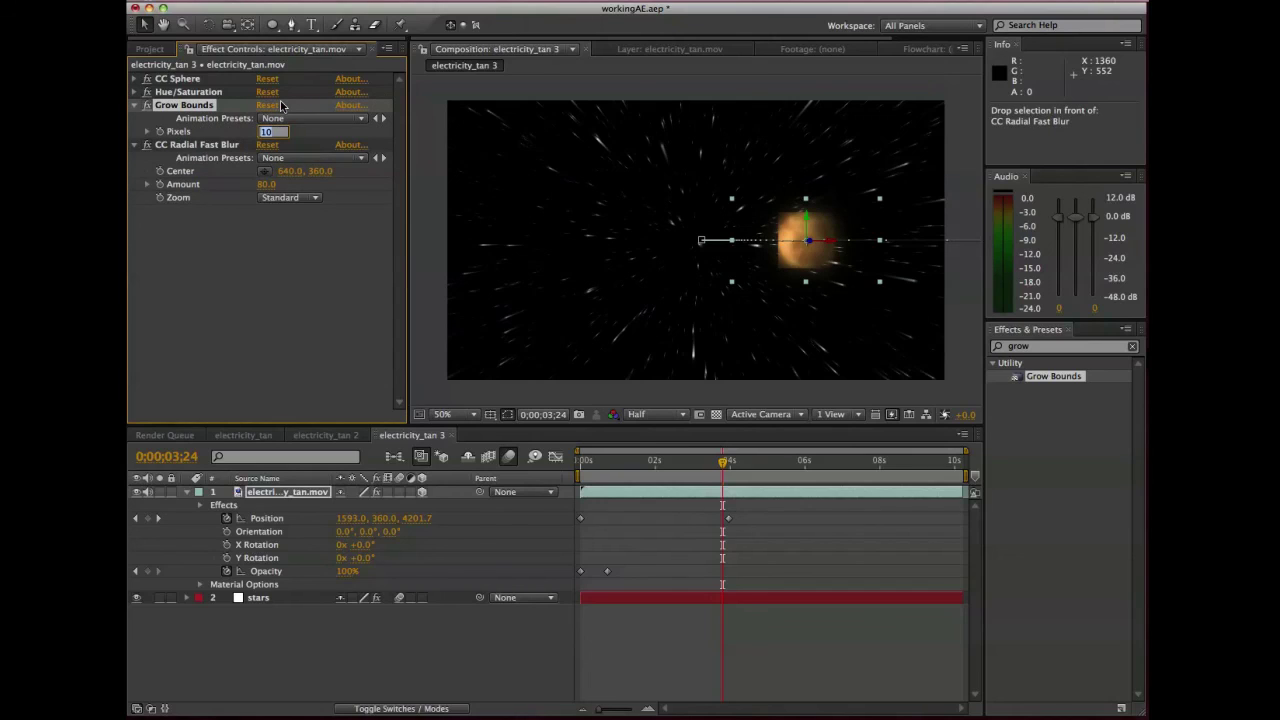
type("1000")
key("Return")
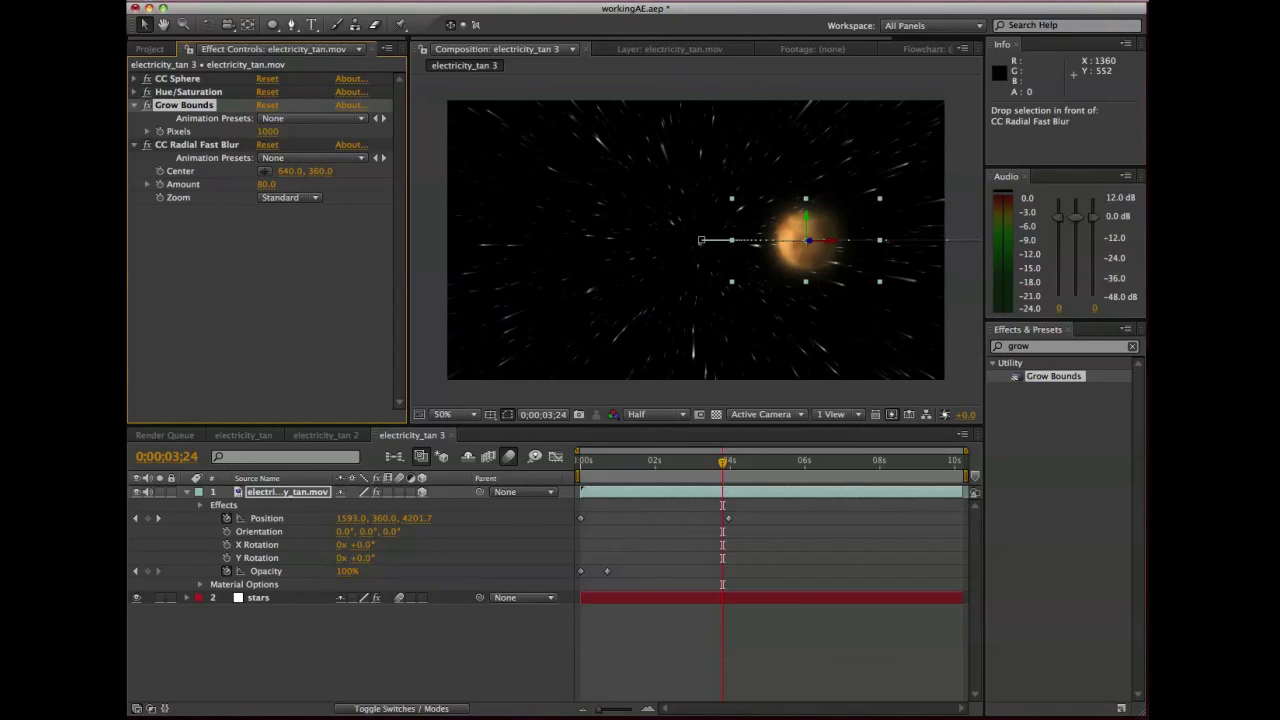
left_click(246, 234)
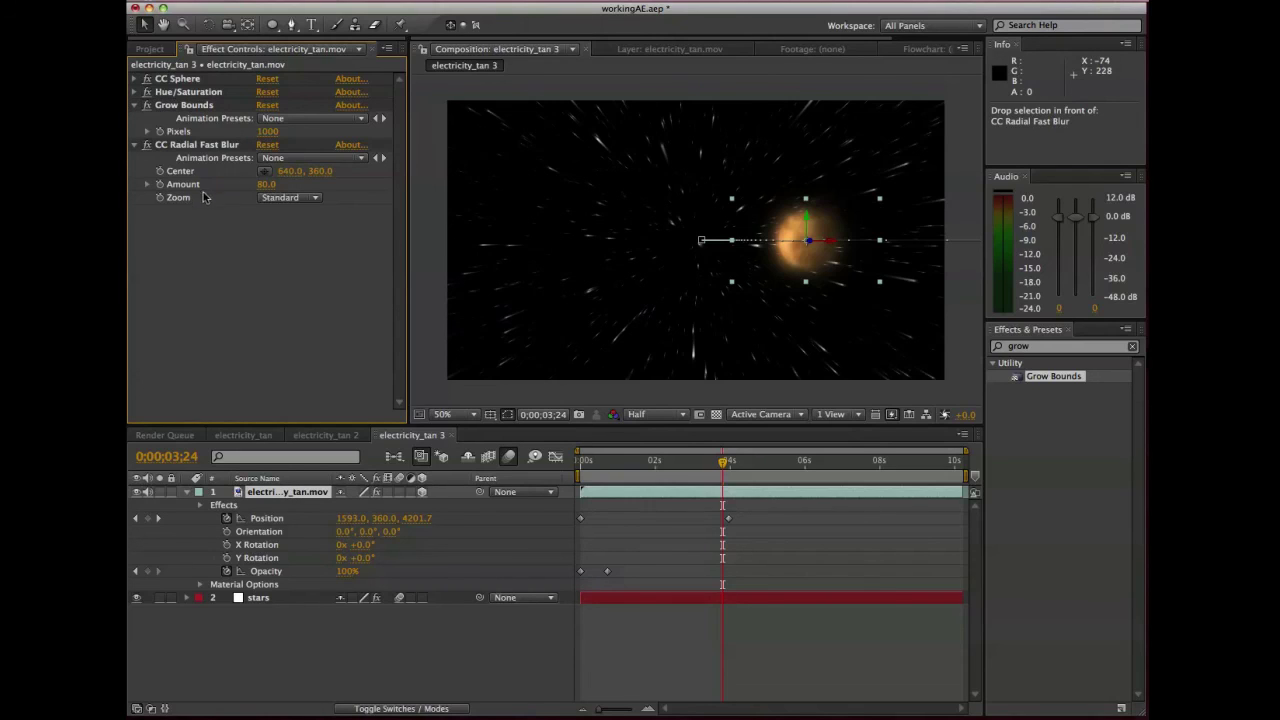
Move the CC Radial Fast Blur center to the starfield's vanishing point, about -273, 353, and preview the composition.
left_click(264, 172)
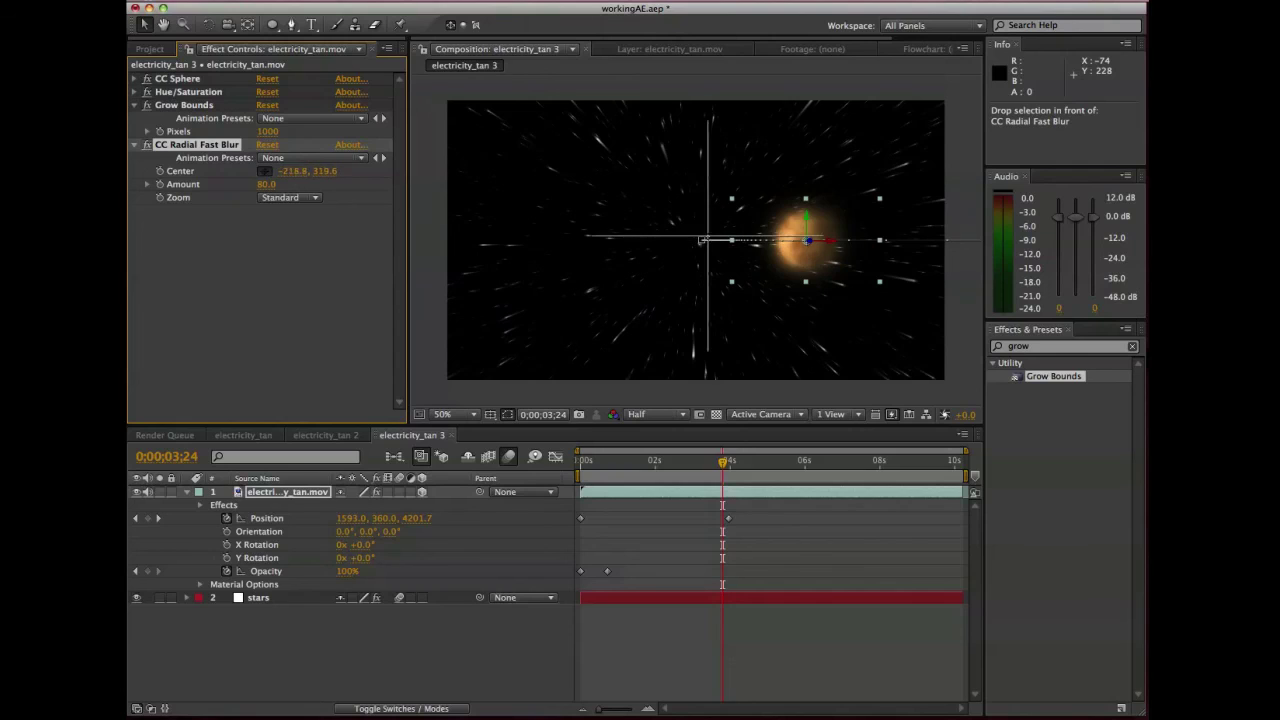
left_click(701, 240)
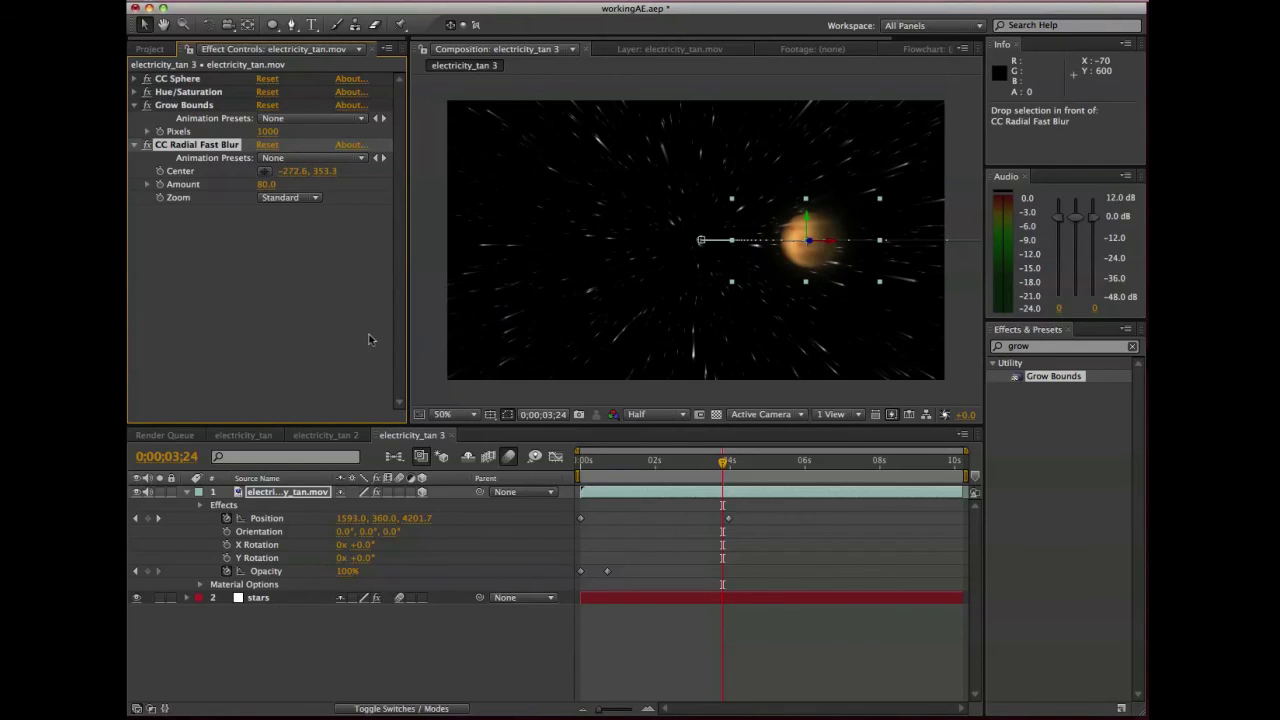
left_click(369, 654)
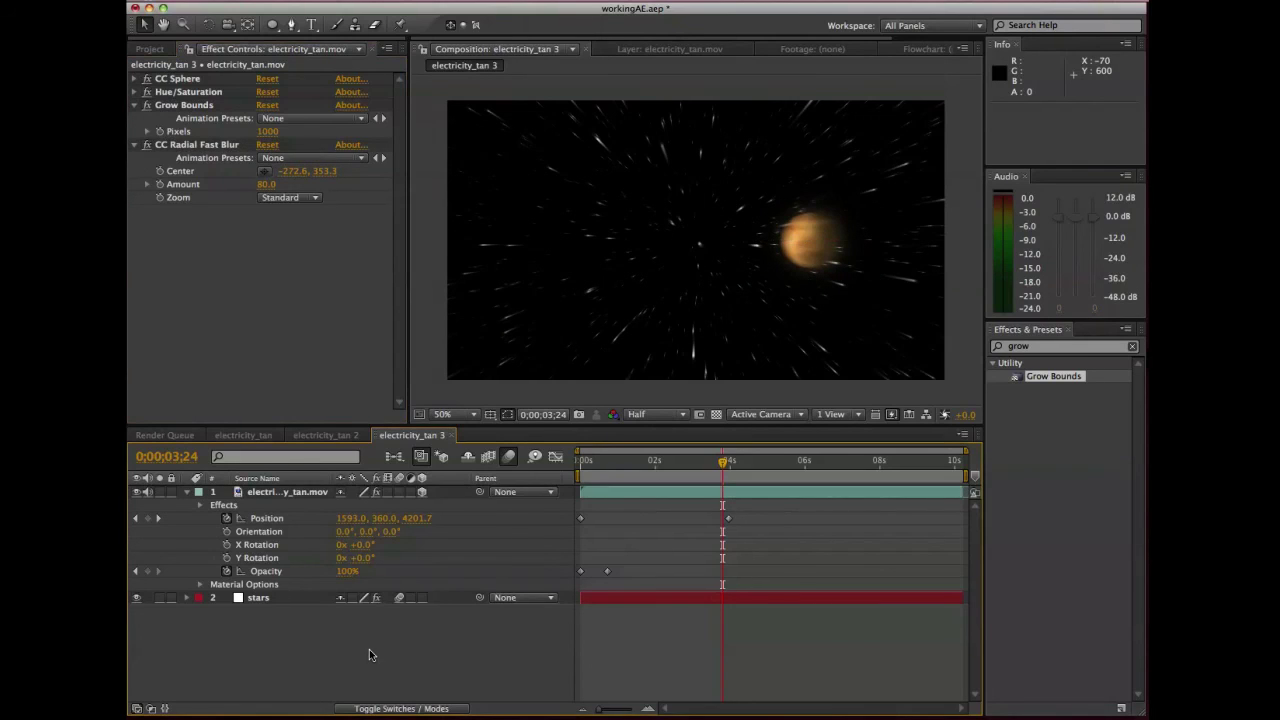
key("KP_0")
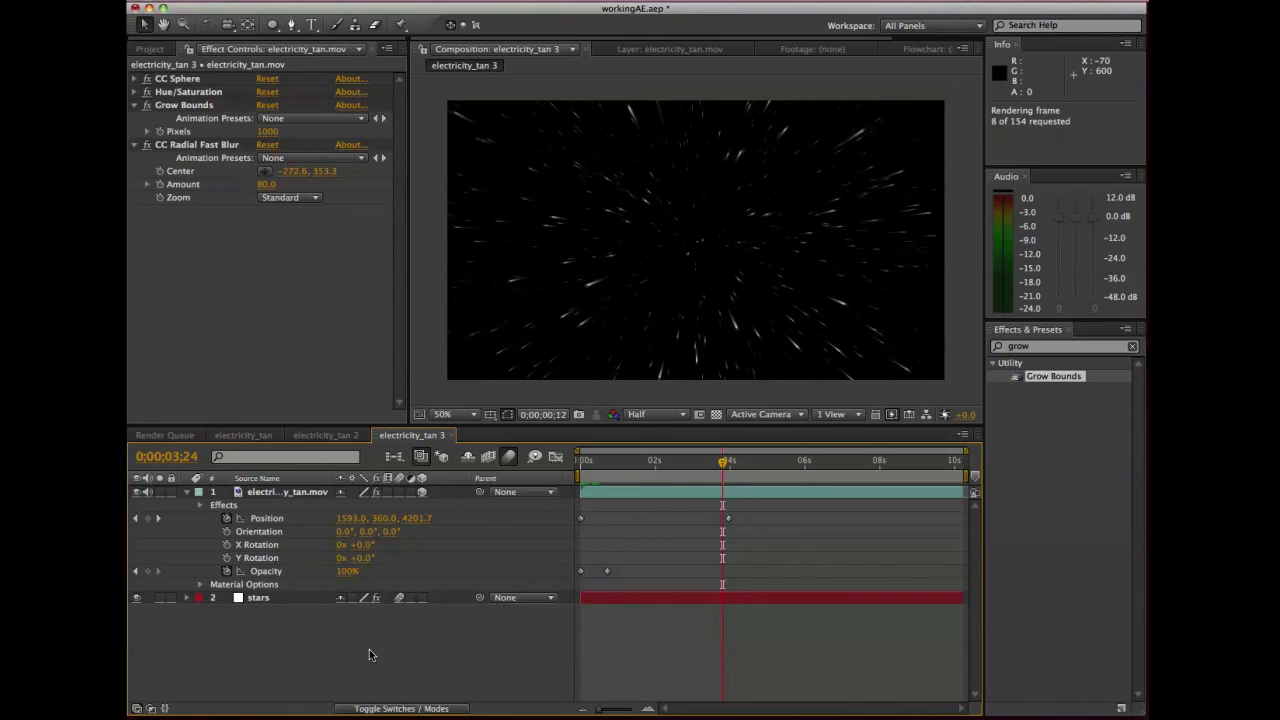